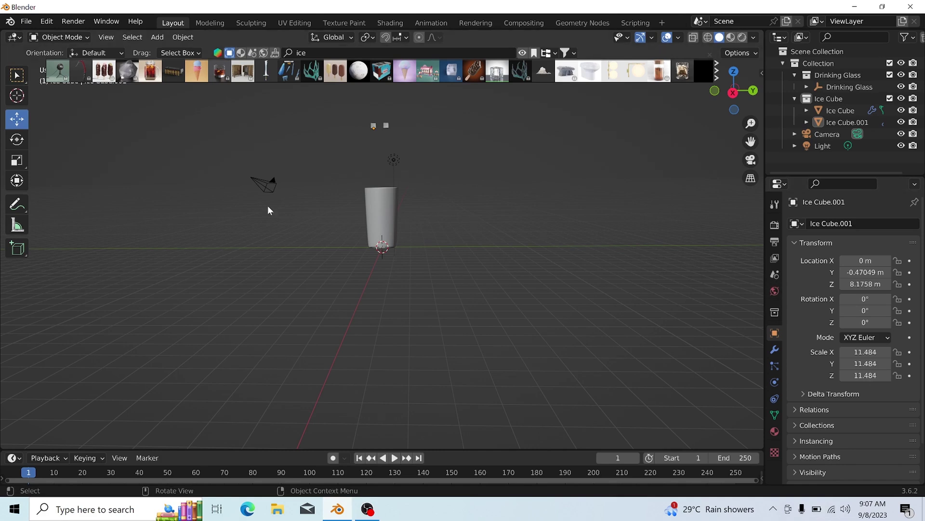
# Hide the asset search thumbnails over the viewport and clear the object selection
pyautogui.click(522, 54)
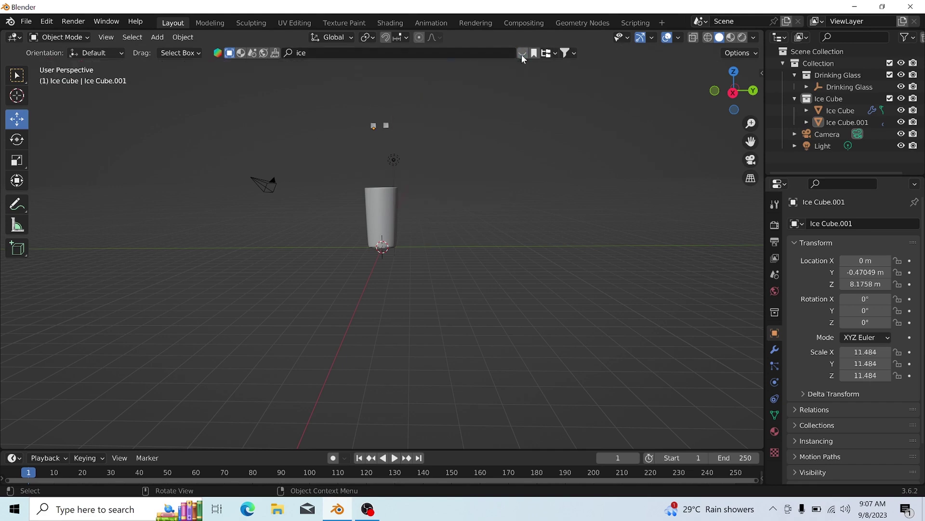
pyautogui.click(385, 215)
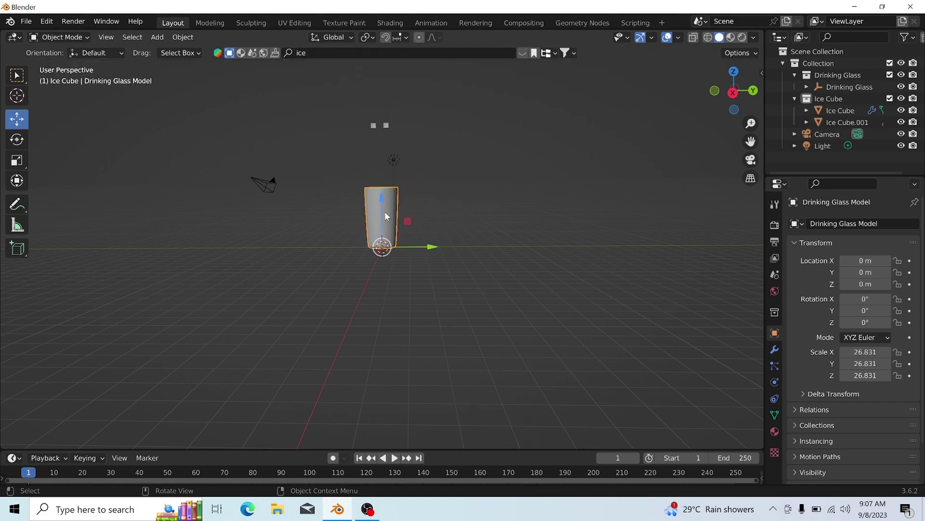
pyautogui.click(384, 124)
pyautogui.click(375, 127)
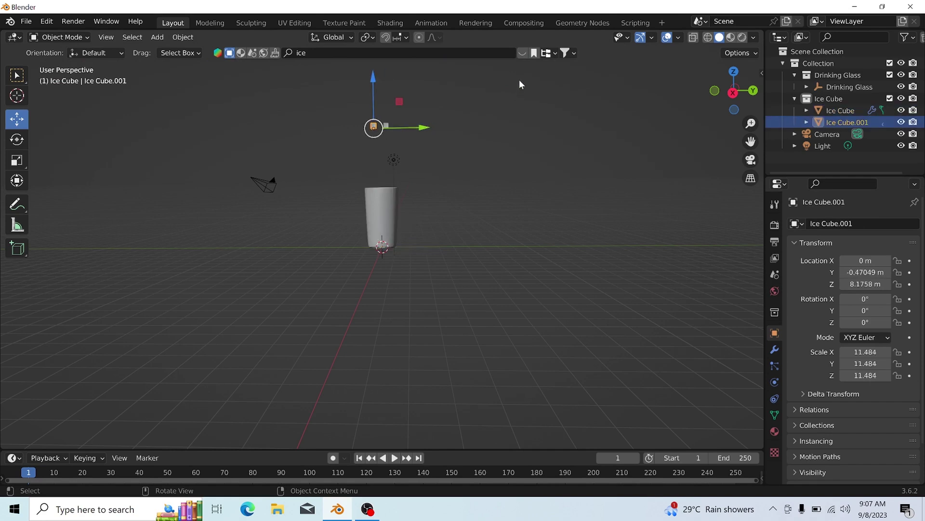
pyautogui.click(523, 55)
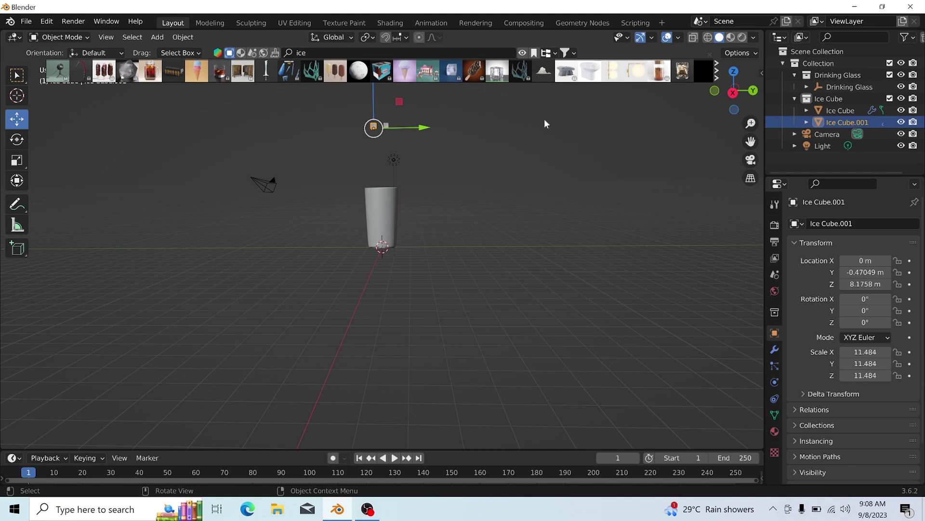
pyautogui.click(378, 220)
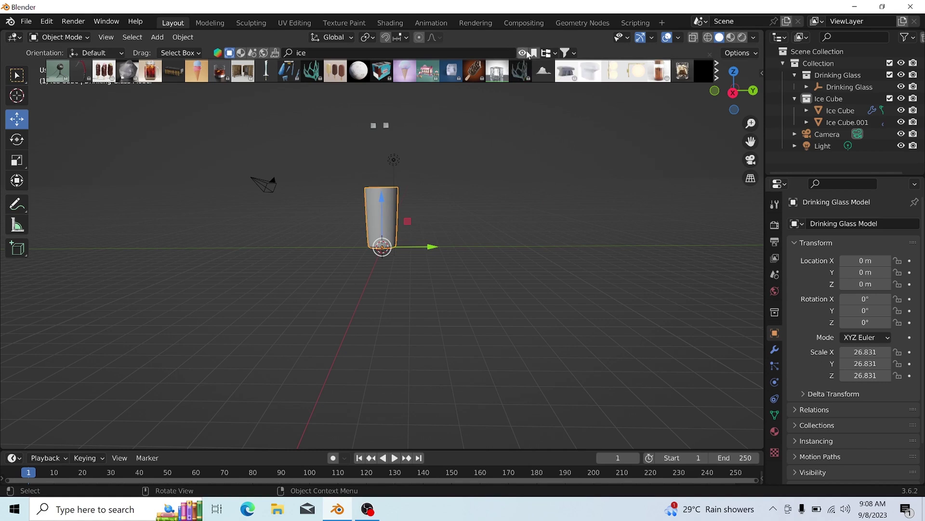
pyautogui.click(524, 51)
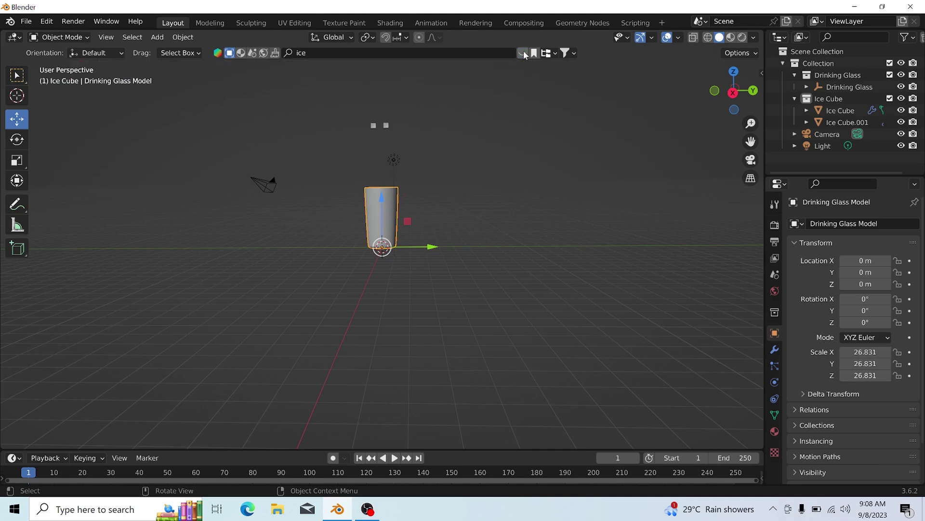
pyautogui.click(540, 247)
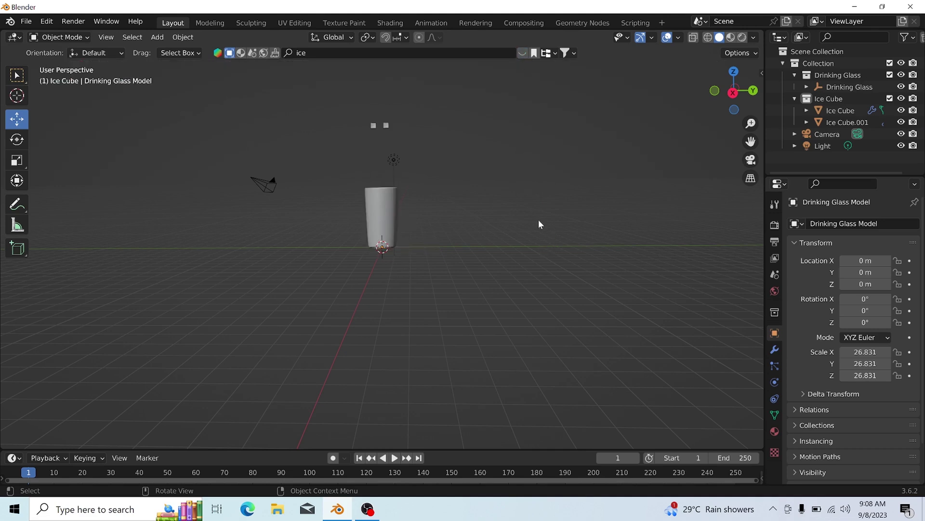
# Duplicate the drinking glass model in place
pyautogui.moveTo(583, 202)
pyautogui.mouseDown(button='middle')
pyautogui.moveTo(573, 305)
pyautogui.moveTo(560, 327)
pyautogui.moveTo(565, 220)
pyautogui.moveTo(595, 214)
pyautogui.moveTo(582, 199)
pyautogui.moveTo(592, 202)
pyautogui.mouseUp(button='middle')
pyautogui.click(373, 221)
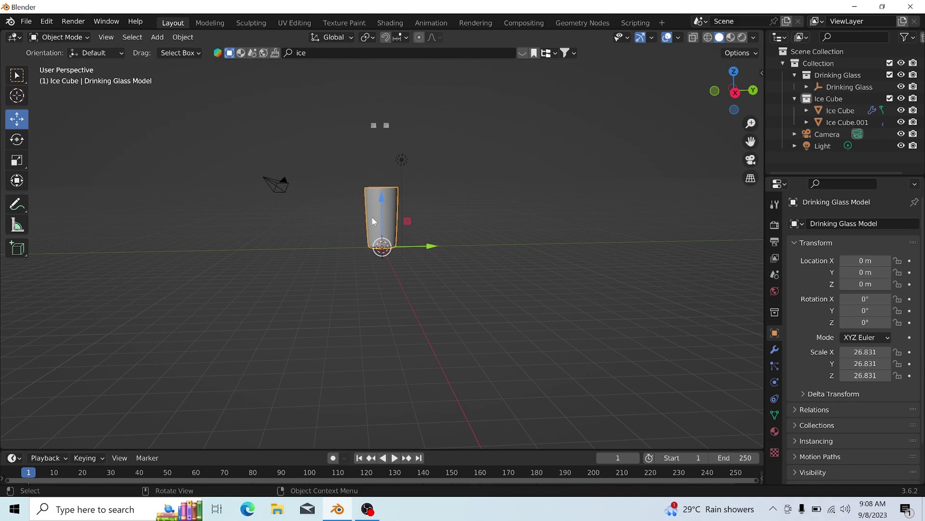
pyautogui.hotkey('shift', 'd')
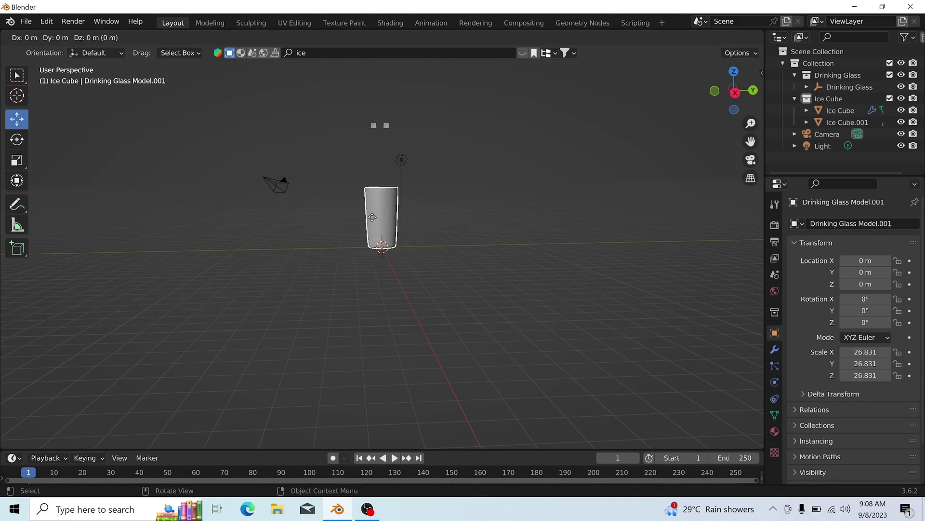
pyautogui.click(372, 216)
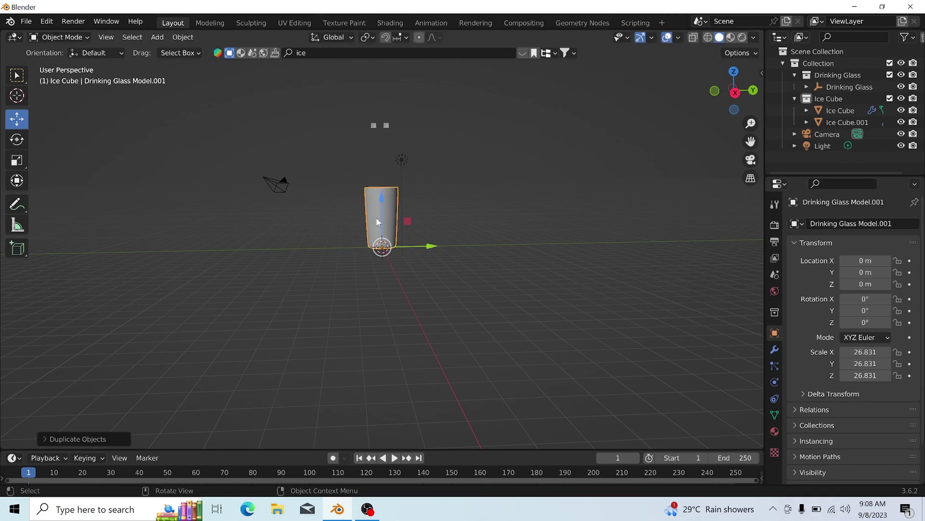
# Enlarge the duplicated glass to a scale of about 32.5 in X, 35.8 in Y and 28.8 in Z
pyautogui.click(15, 165)
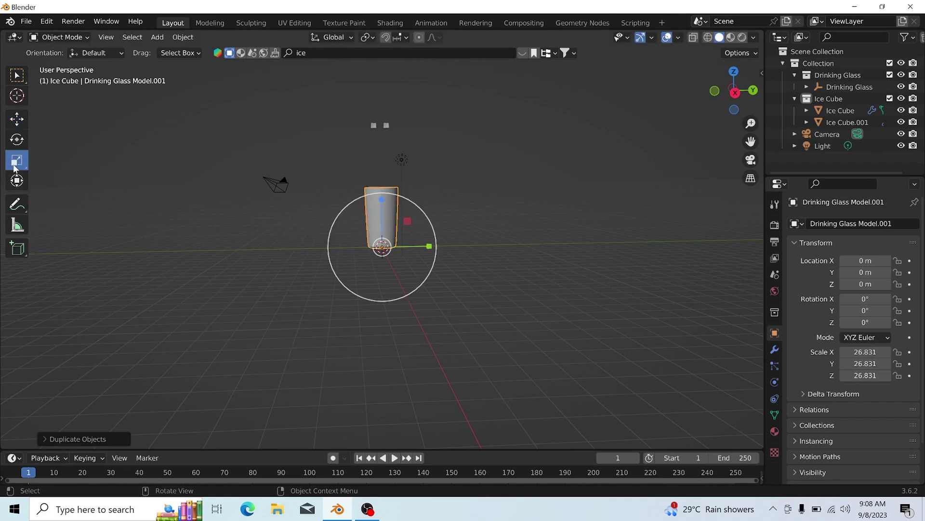
pyautogui.moveTo(426, 241); pyautogui.dragTo(432, 241)
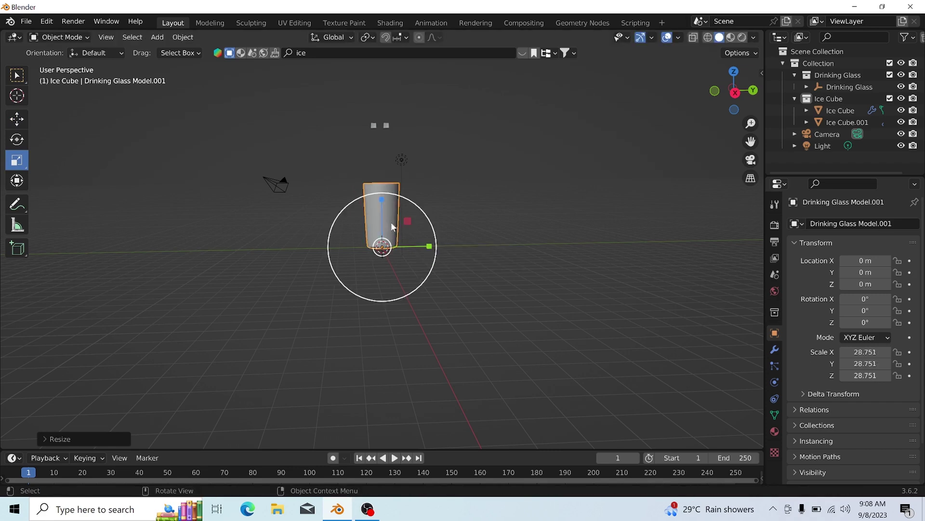
pyautogui.moveTo(429, 247); pyautogui.dragTo(441, 246)
pyautogui.moveTo(438, 199); pyautogui.dragTo(362, 273, button='middle')
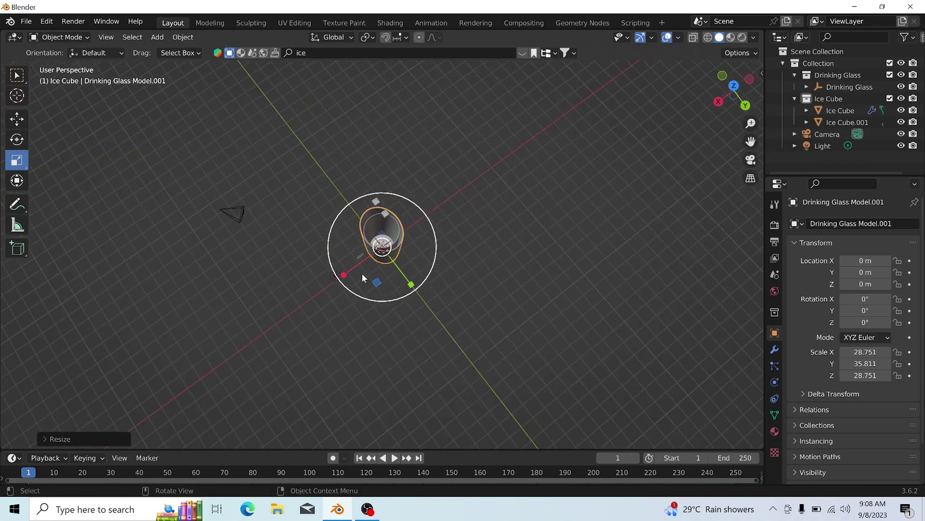
pyautogui.moveTo(339, 281); pyautogui.dragTo(328, 282)
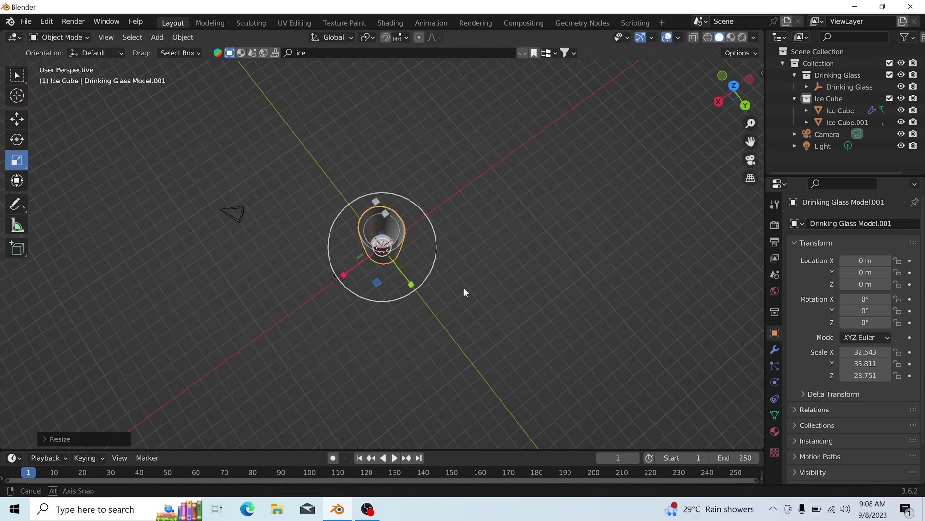
pyautogui.moveTo(472, 260); pyautogui.dragTo(501, 195, button='middle')
pyautogui.moveTo(487, 256); pyautogui.dragTo(525, 230, button='middle')
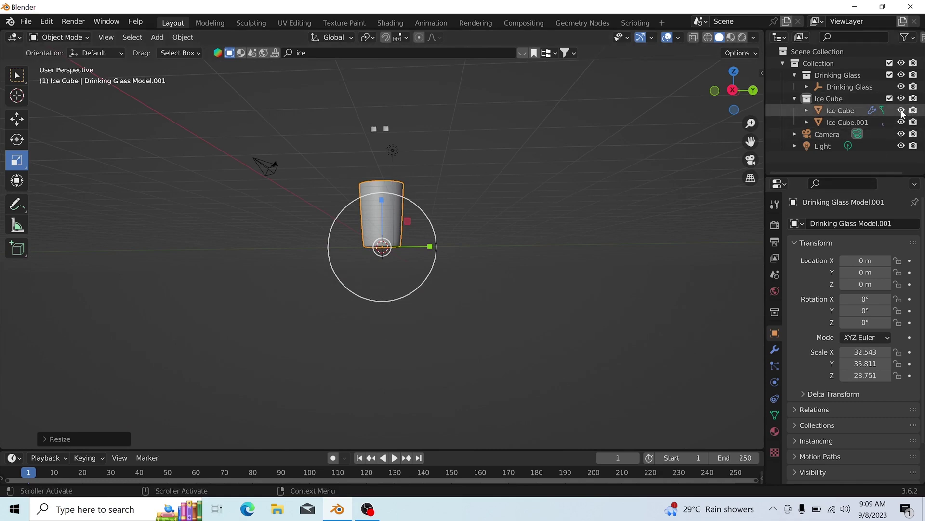
# Hide the enlarged glass copy, Drinking Glass Model.001, in the viewport and disable it in renders
pyautogui.click(877, 123)
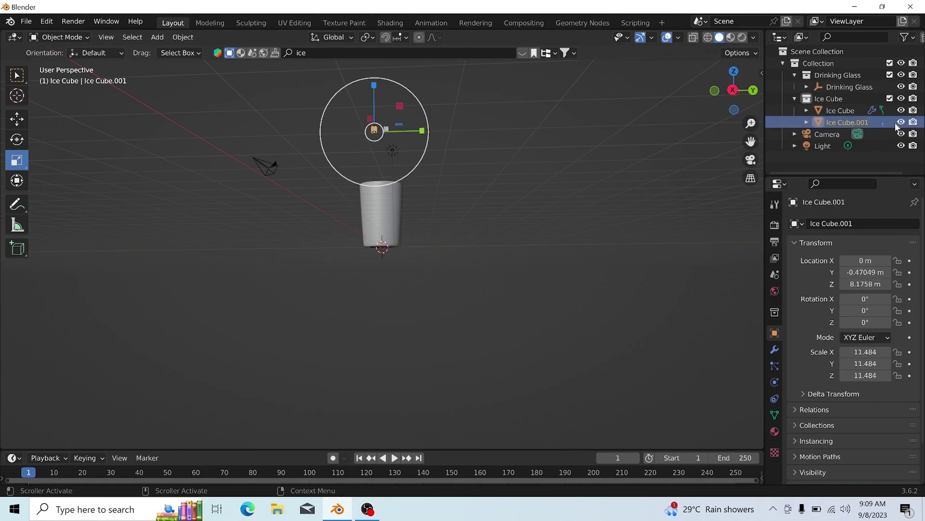
pyautogui.click(806, 87)
pyautogui.click(845, 121)
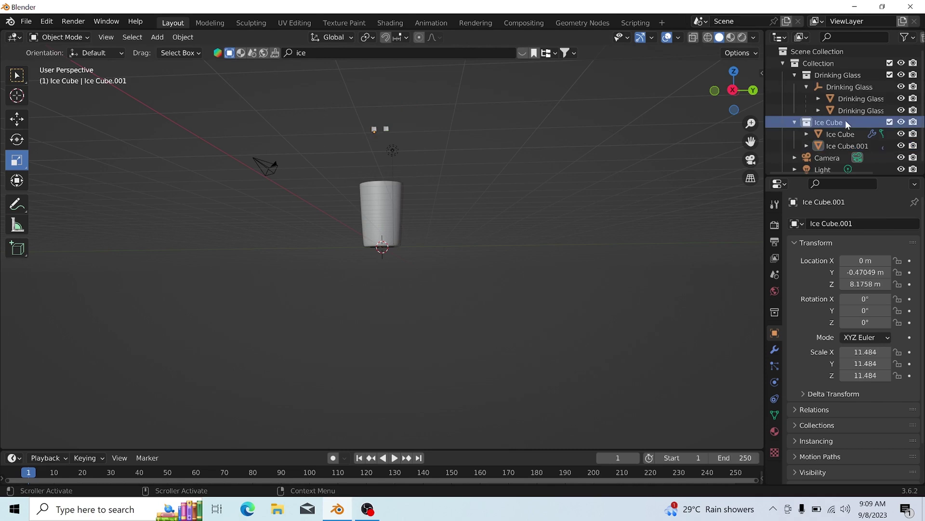
pyautogui.click(854, 109)
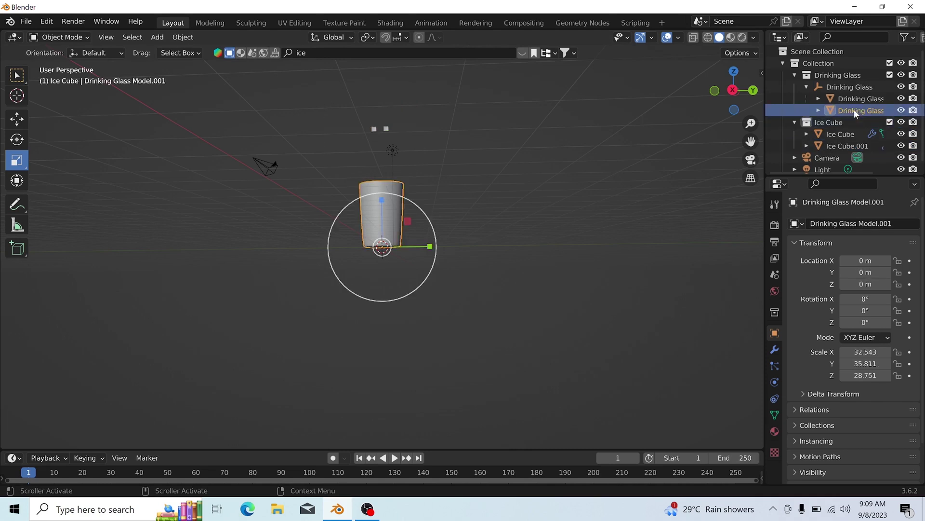
pyautogui.click(901, 110)
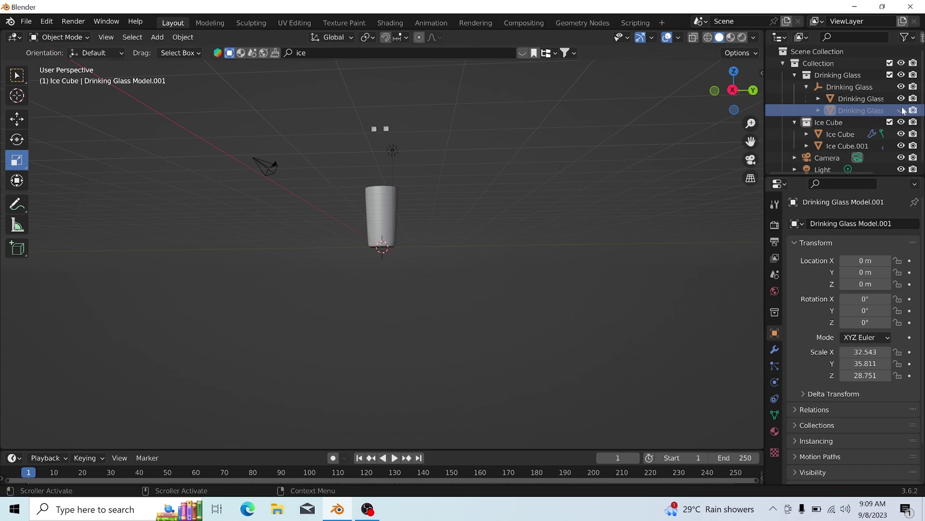
pyautogui.click(913, 111)
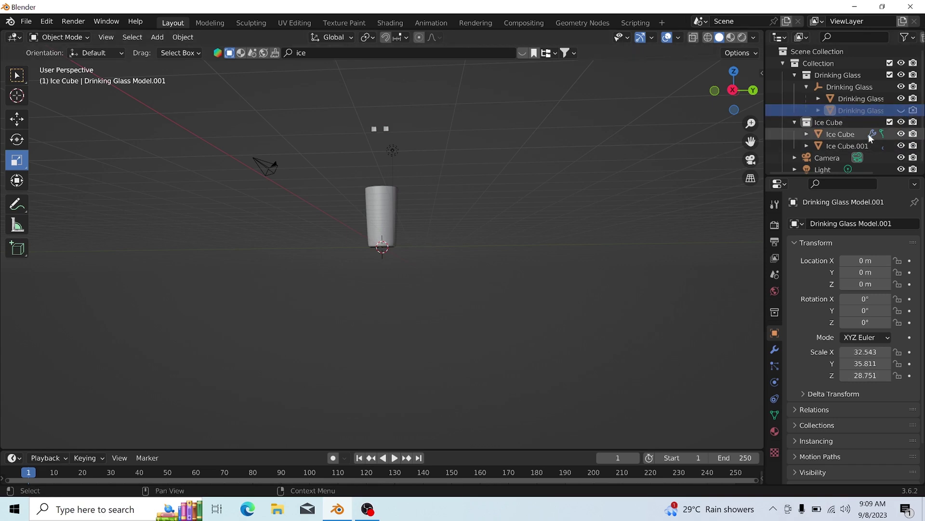
pyautogui.click(914, 112)
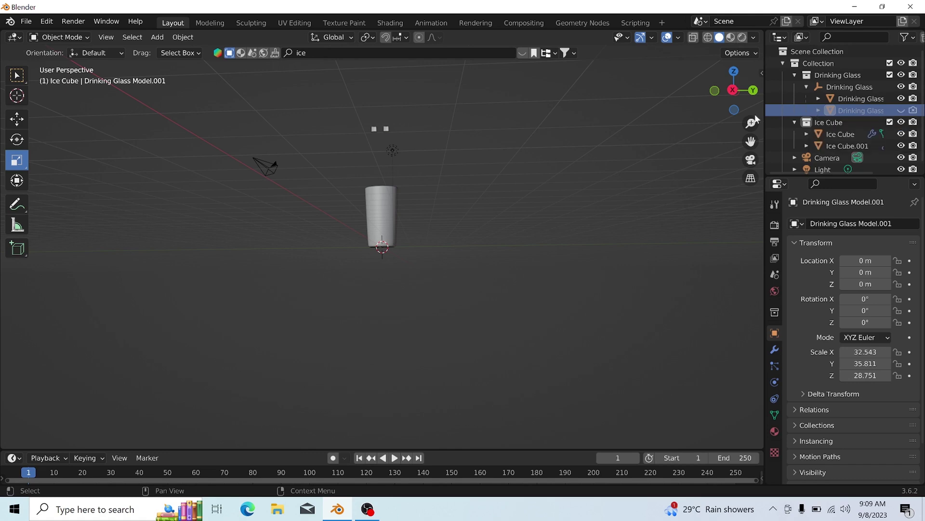
pyautogui.click(913, 111)
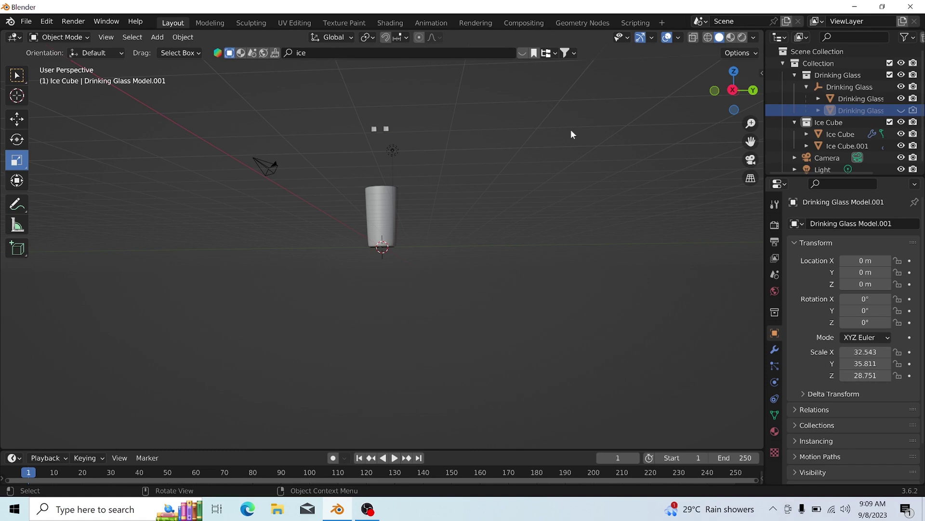
# Add a UV sphere at the base of the drinking glass and shade it smooth
pyautogui.moveTo(571, 135); pyautogui.dragTo(579, 219, button='middle')
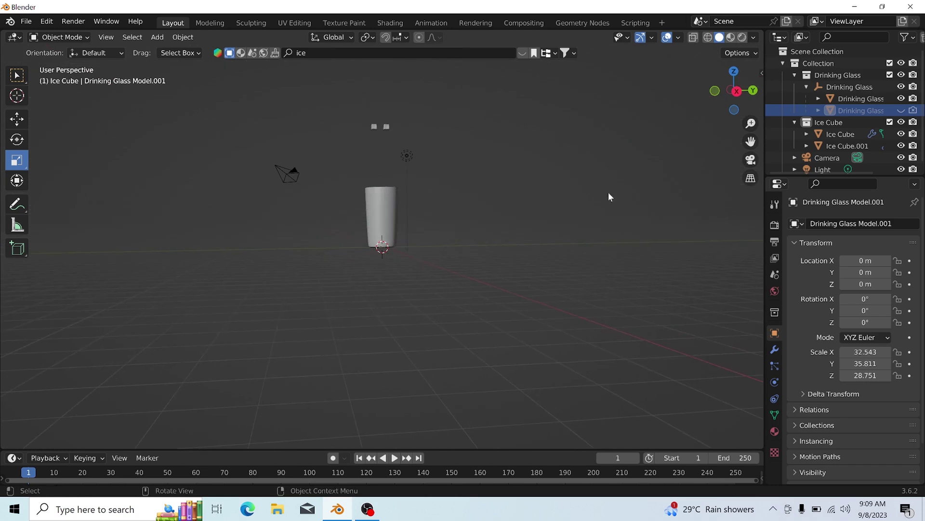
pyautogui.click(378, 212)
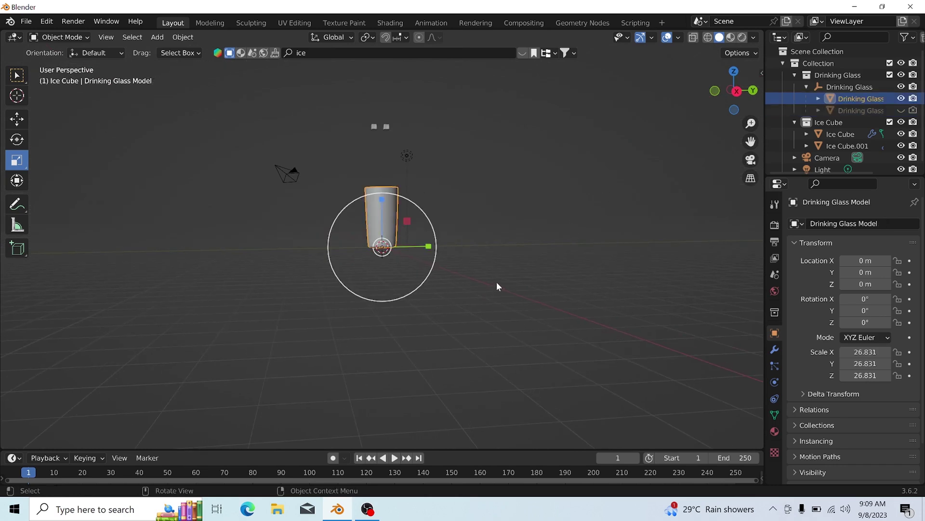
pyautogui.click(17, 75)
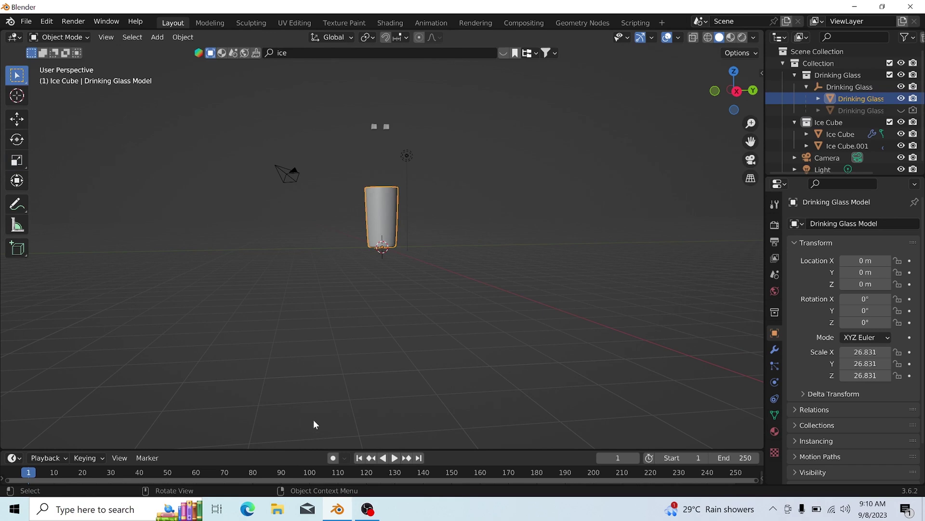
pyautogui.hotkey('shift', 'a')
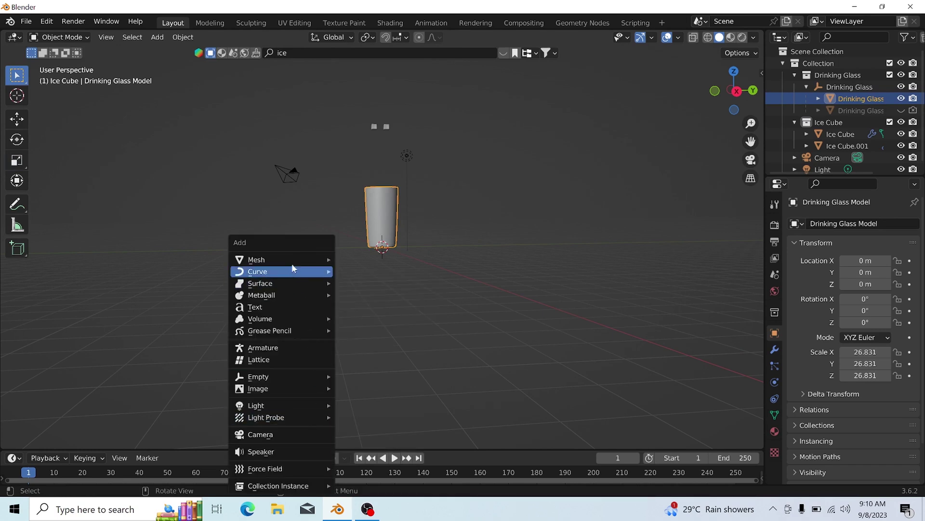
pyautogui.moveTo(291, 259)
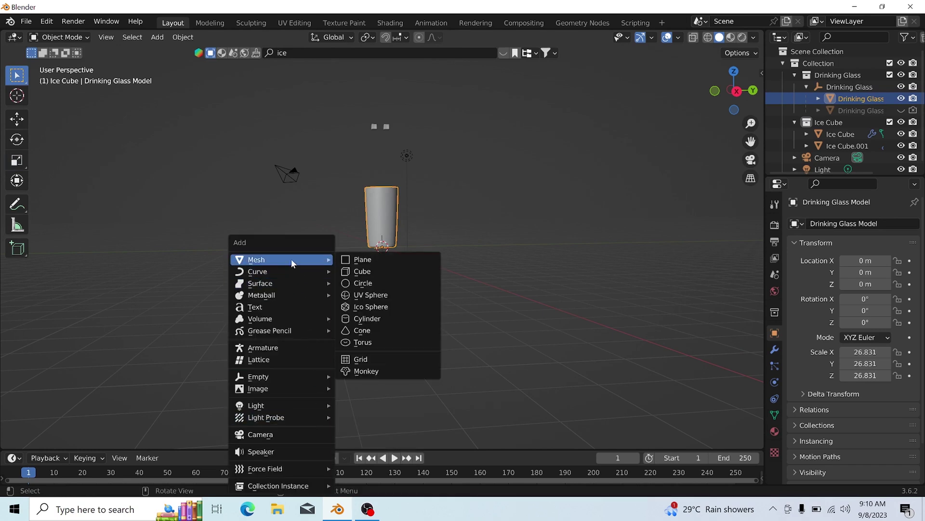
pyautogui.click(365, 296)
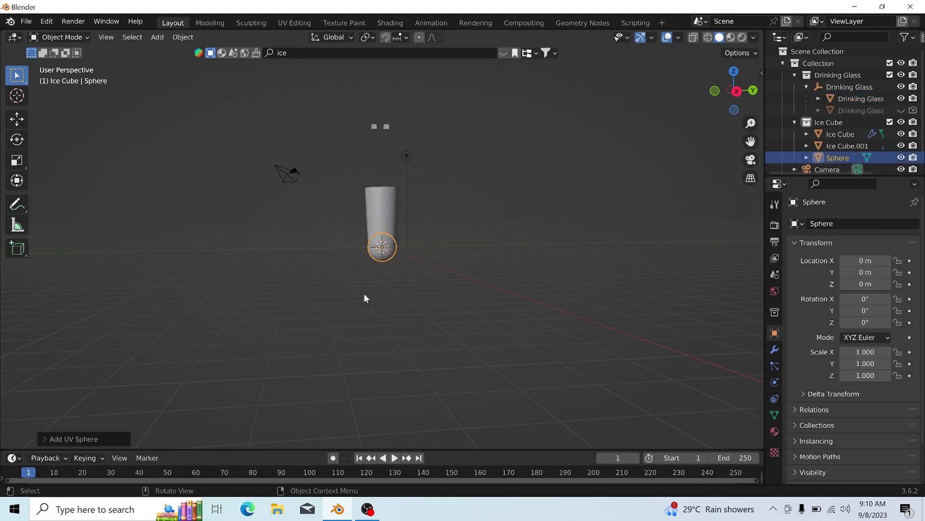
pyautogui.rightClick(385, 254)
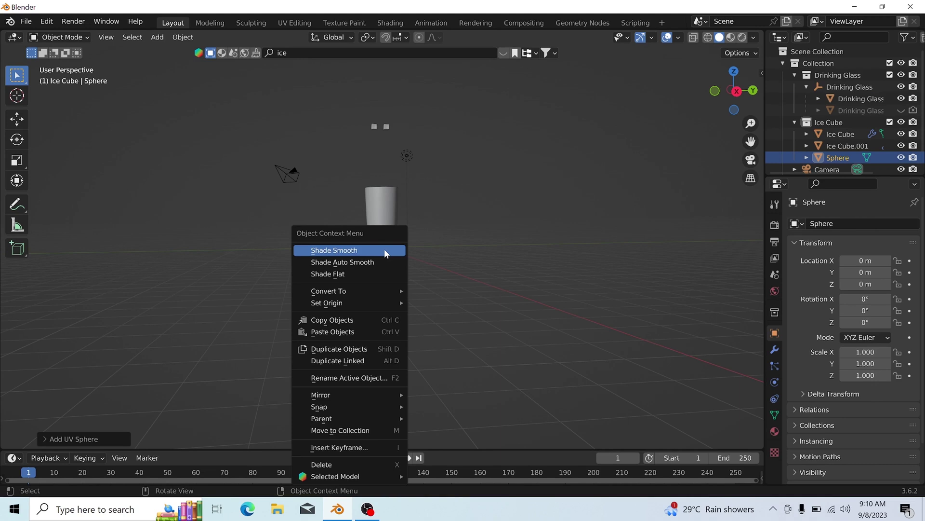
pyautogui.click(385, 250)
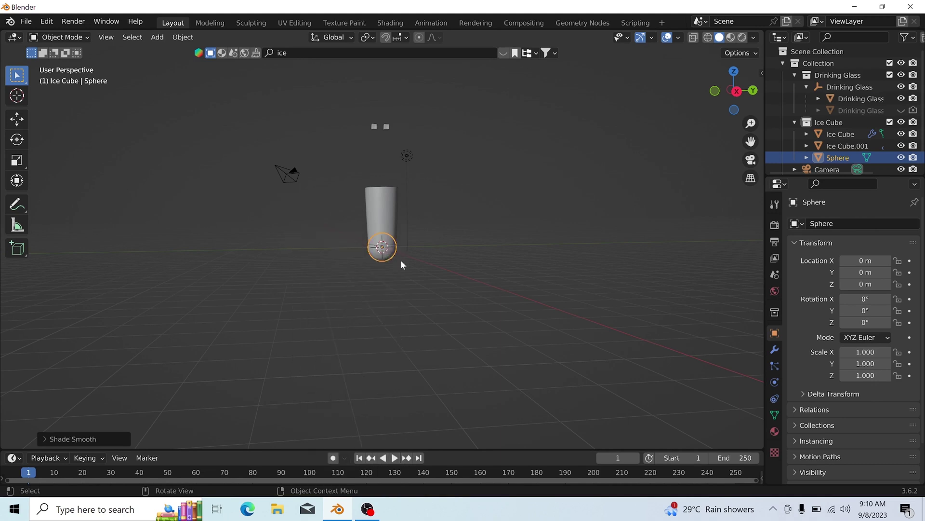
# Scale the sphere down uniformly to about 0.524
pyautogui.moveTo(391, 254)
pyautogui.mouseDown(button='middle')
pyautogui.moveTo(470, 277)
pyautogui.moveTo(398, 261)
pyautogui.mouseUp(button='middle')
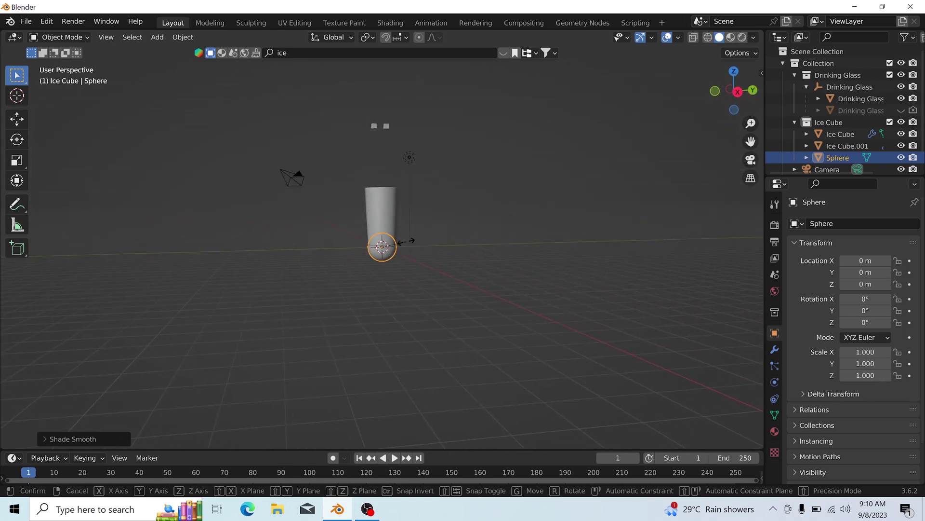
pyautogui.press('s')
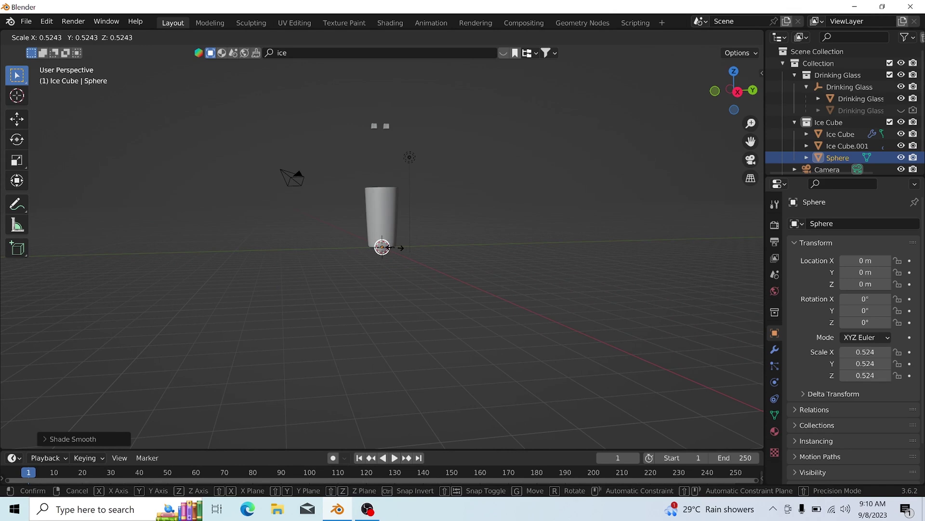
pyautogui.click(387, 247)
# Move the sphere straight up above the glass to a Z location of about 6.92 m
pyautogui.moveTo(375, 285); pyautogui.dragTo(66, 268, button='middle')
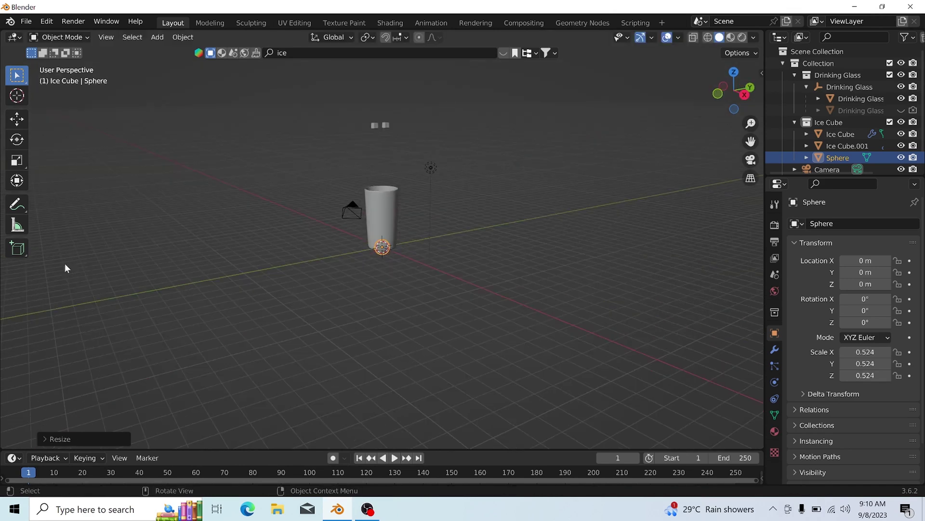
pyautogui.click(16, 119)
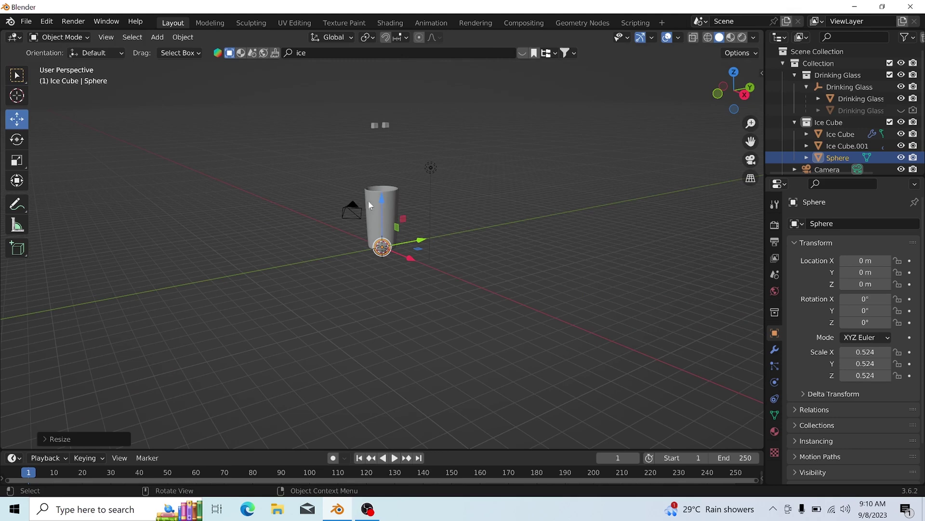
pyautogui.moveTo(380, 196); pyautogui.dragTo(379, 95)
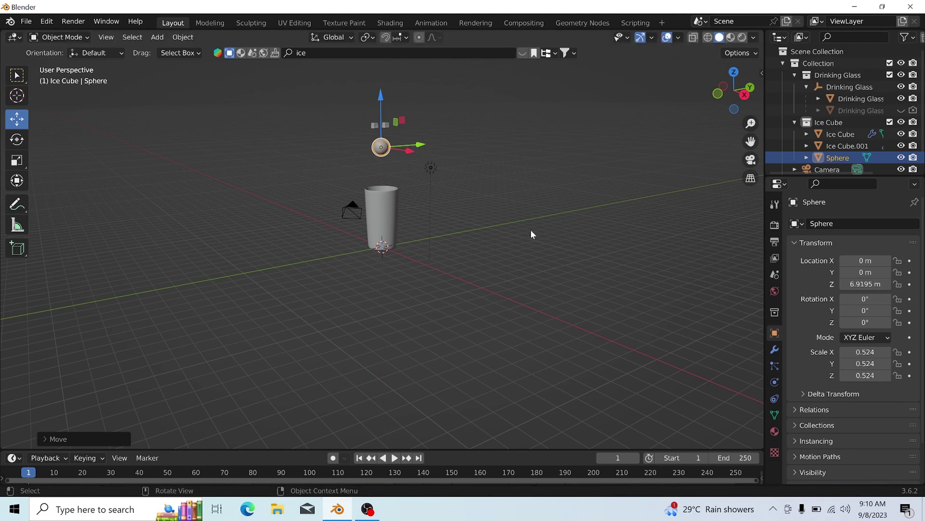
# Lower the sphere slightly along Z to a height of about 6.87 m above the glass
pyautogui.moveTo(522, 260); pyautogui.dragTo(460, 284, button='middle')
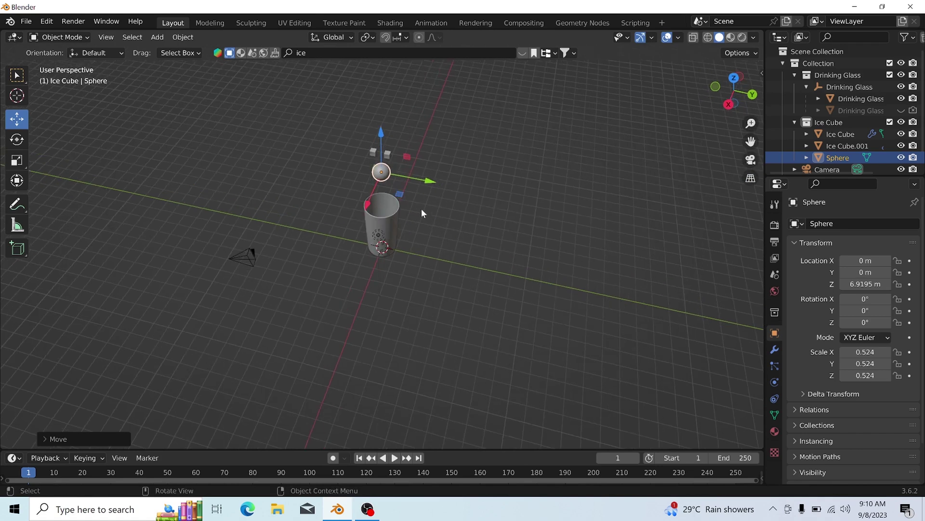
pyautogui.moveTo(380, 126)
pyautogui.mouseDown()
pyautogui.moveTo(392, 73)
pyautogui.moveTo(393, 124)
pyautogui.mouseUp()
pyautogui.moveTo(504, 343); pyautogui.dragTo(513, 314, button='middle')
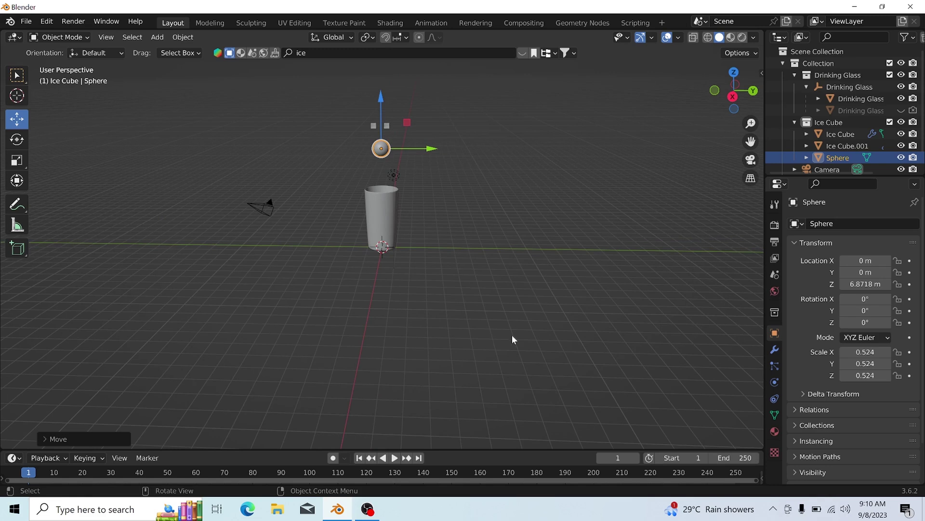
pyautogui.moveTo(448, 305); pyautogui.dragTo(477, 256, button='middle')
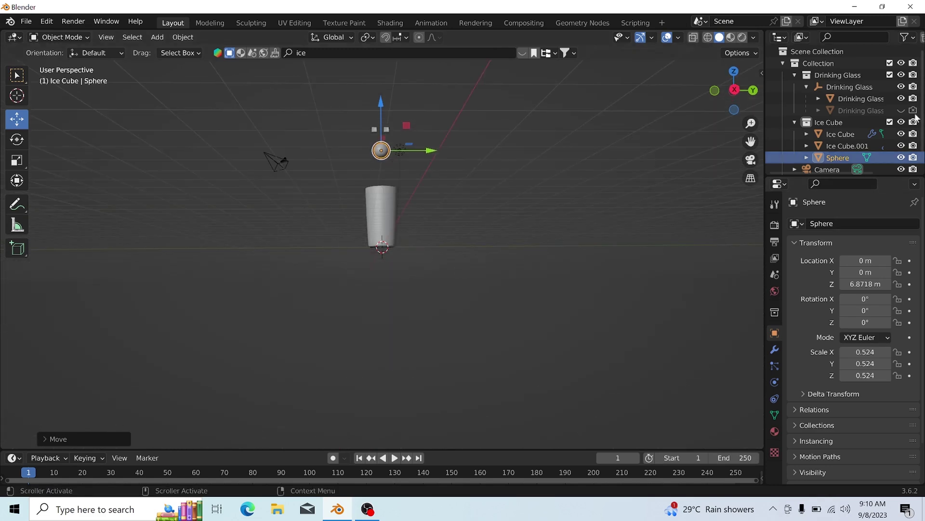
# Add rigid body physics to the hidden glass copy, Drinking Glass Model.001, with type Passive and collision shape Mesh
pyautogui.click(864, 114)
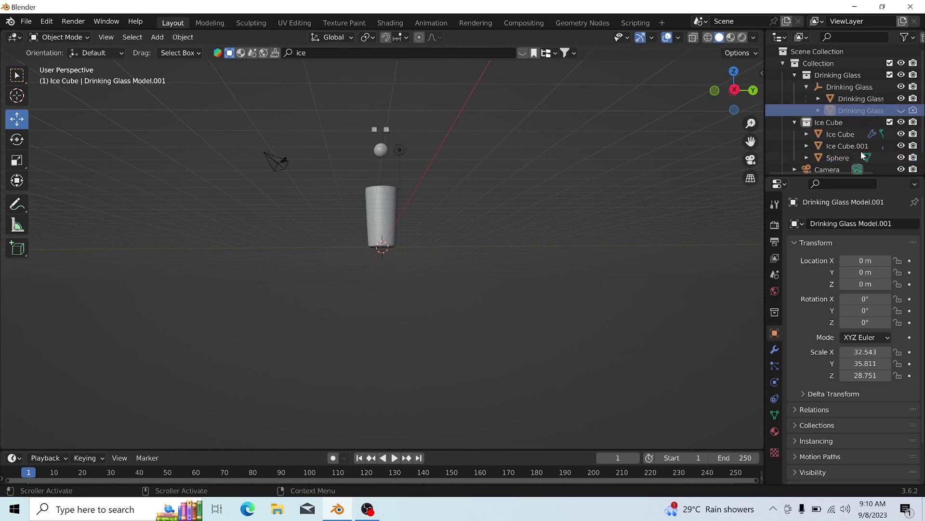
pyautogui.click(775, 383)
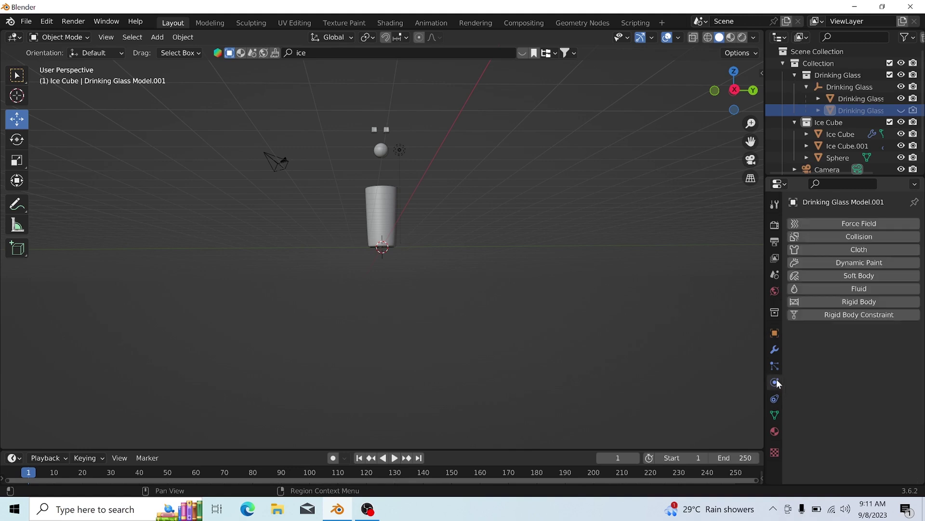
pyautogui.click(835, 302)
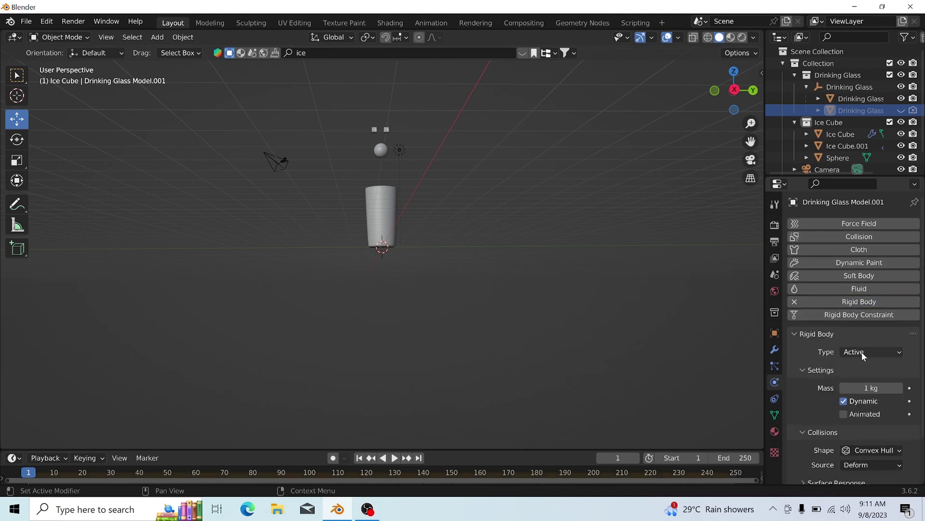
pyautogui.click(862, 352)
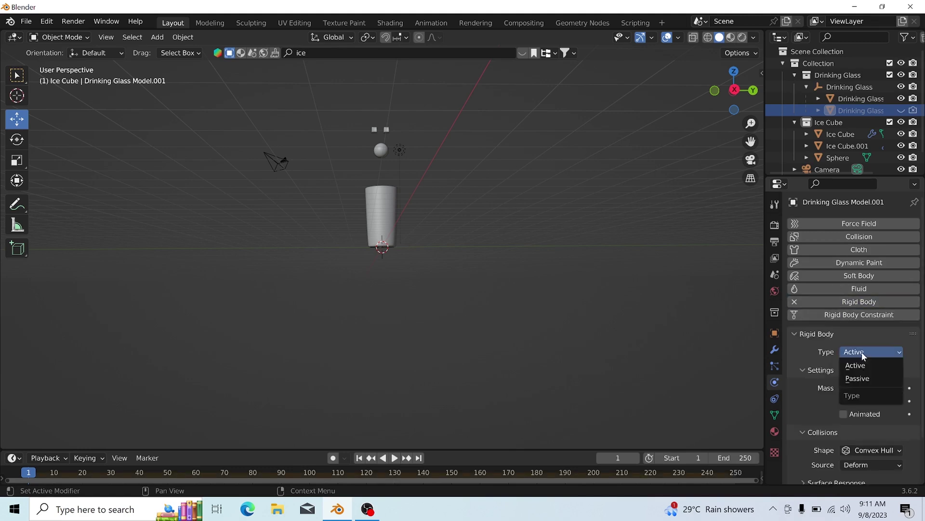
pyautogui.click(859, 379)
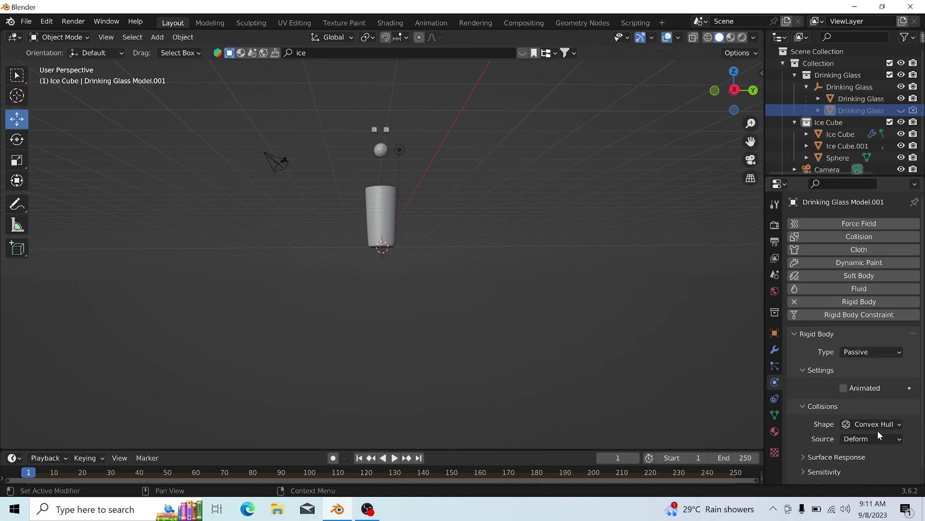
pyautogui.click(859, 424)
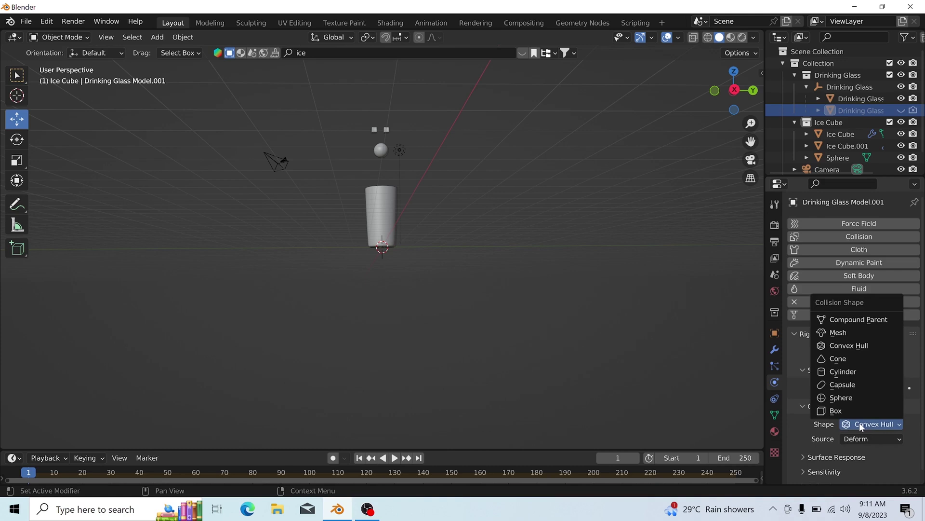
pyautogui.click(850, 338)
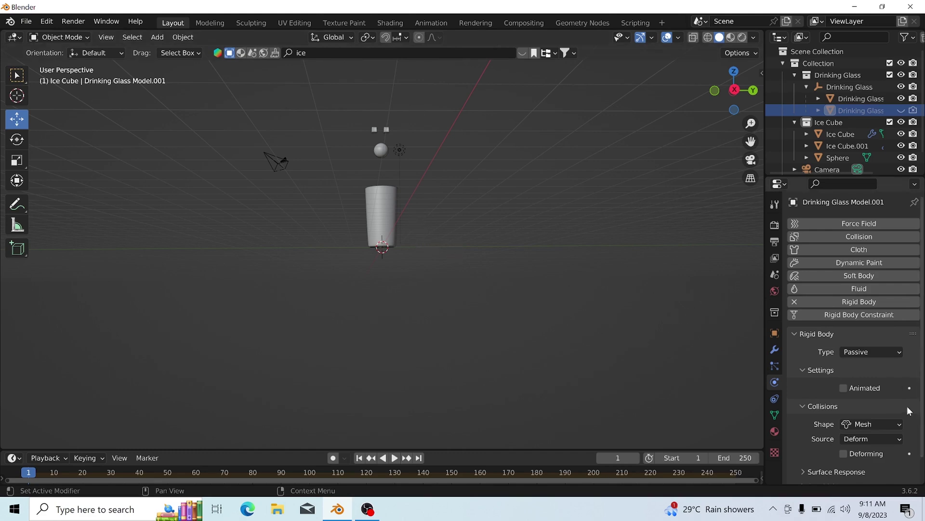
pyautogui.scroll(-1, 861, 404)
pyautogui.scroll(1, 861, 409)
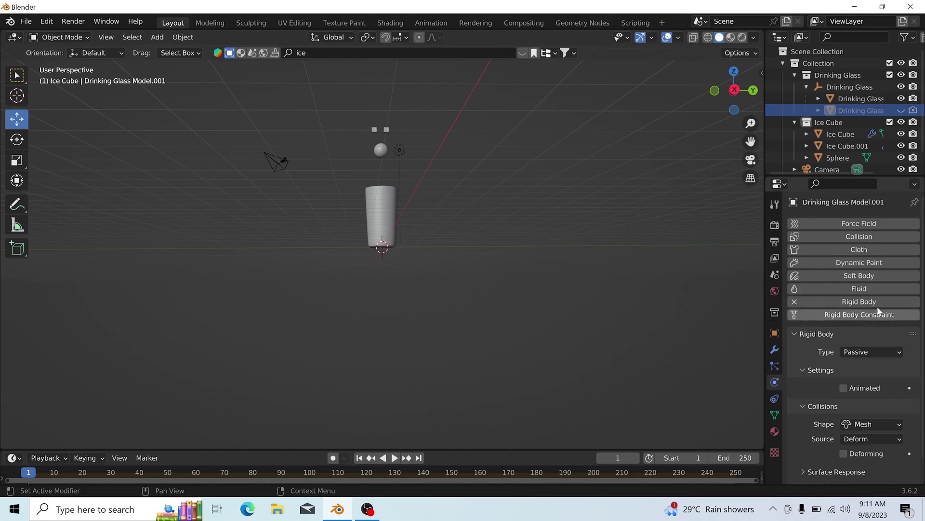
# Add rigid body physics to the visible Drinking Glass Model with type Active and collision shape Mesh
pyautogui.click(380, 222)
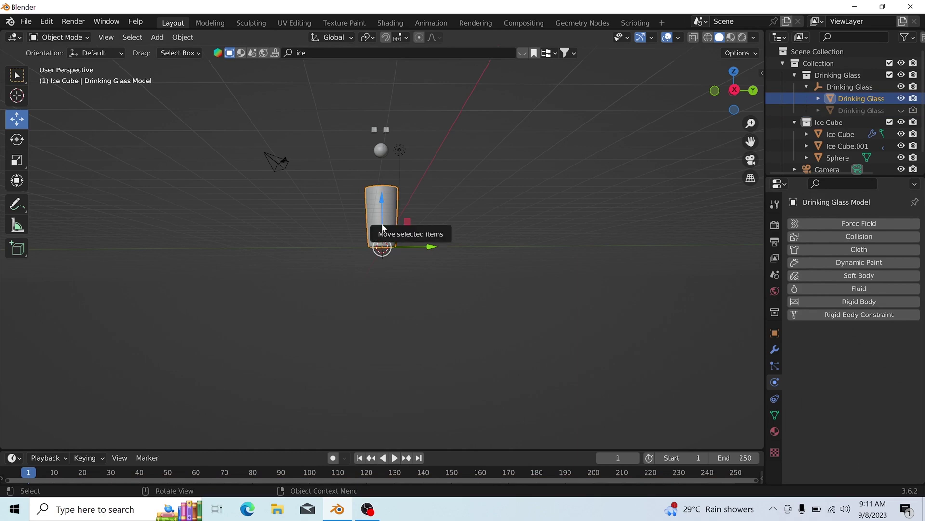
pyautogui.click(854, 301)
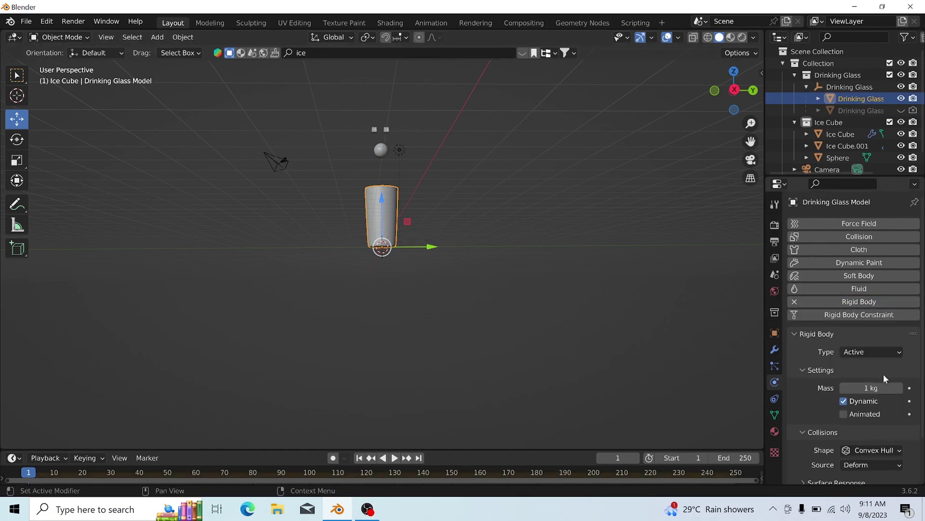
pyautogui.click(879, 351)
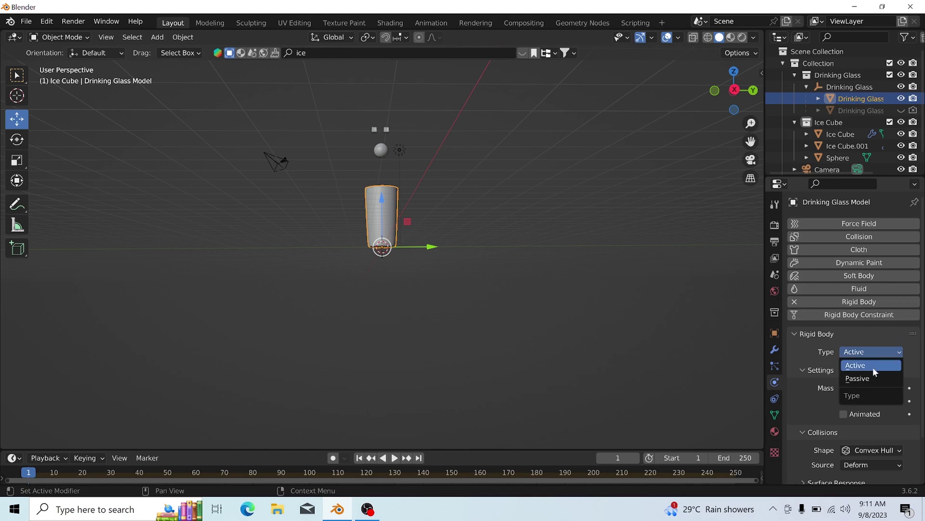
pyautogui.click(872, 366)
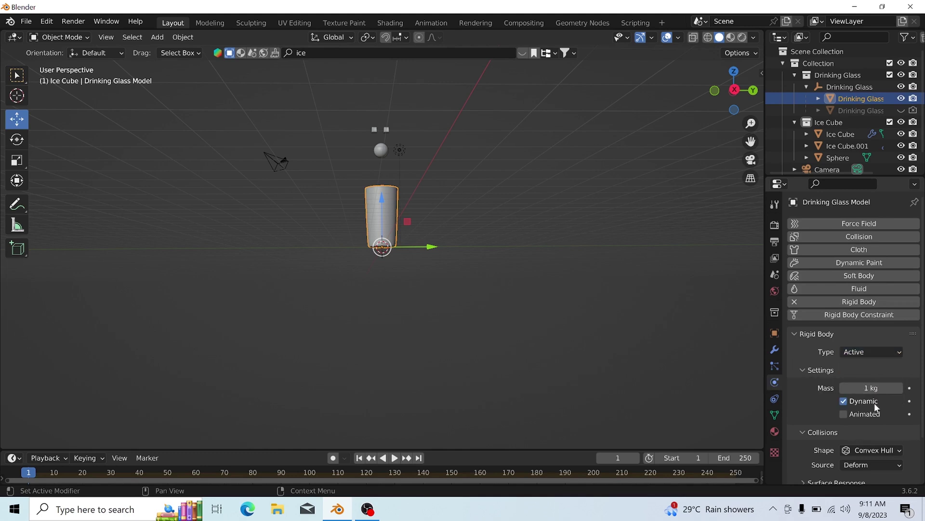
pyautogui.click(859, 452)
pyautogui.click(844, 359)
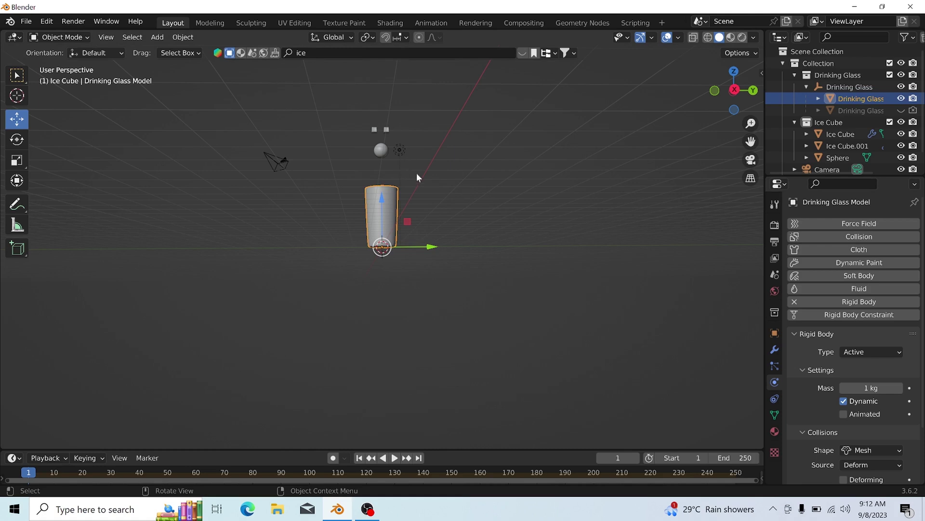
# Add rigid body physics to Ice Cube.001, using type Active and the Convex Hull collision shape
pyautogui.click(375, 130)
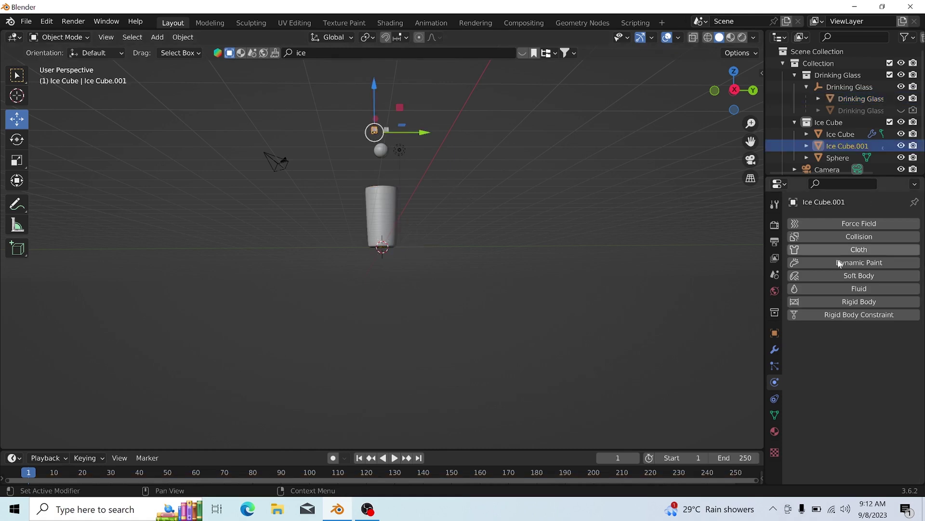
pyautogui.click(873, 300)
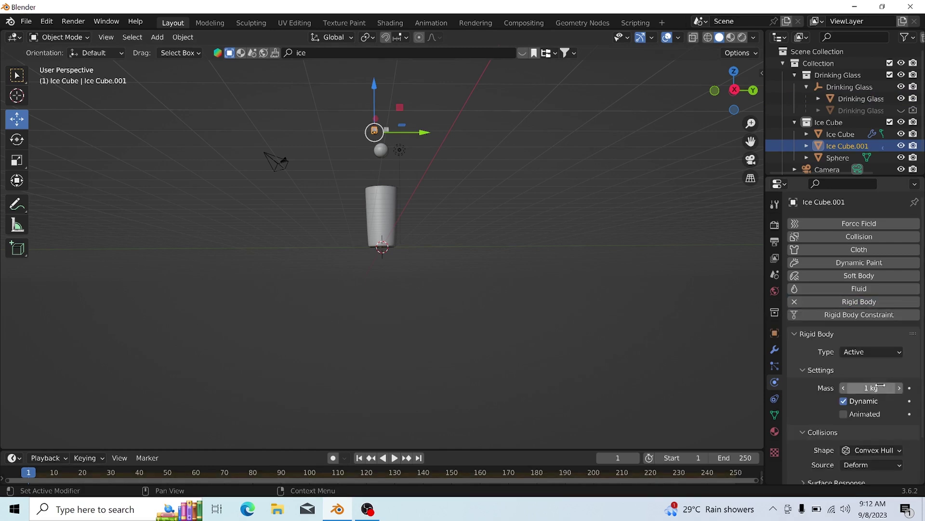
pyautogui.click(877, 349)
pyautogui.click(877, 362)
pyautogui.scroll(-3, 852, 427)
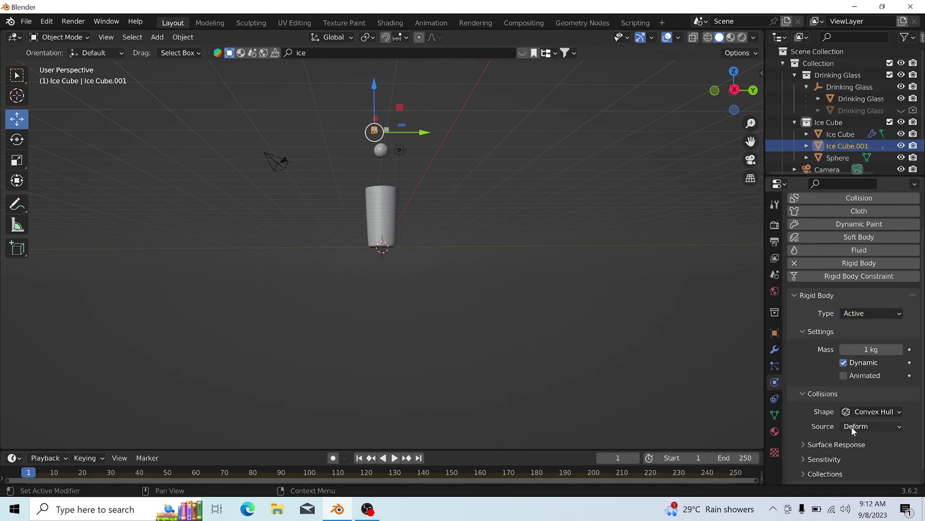
pyautogui.scroll(3, 853, 426)
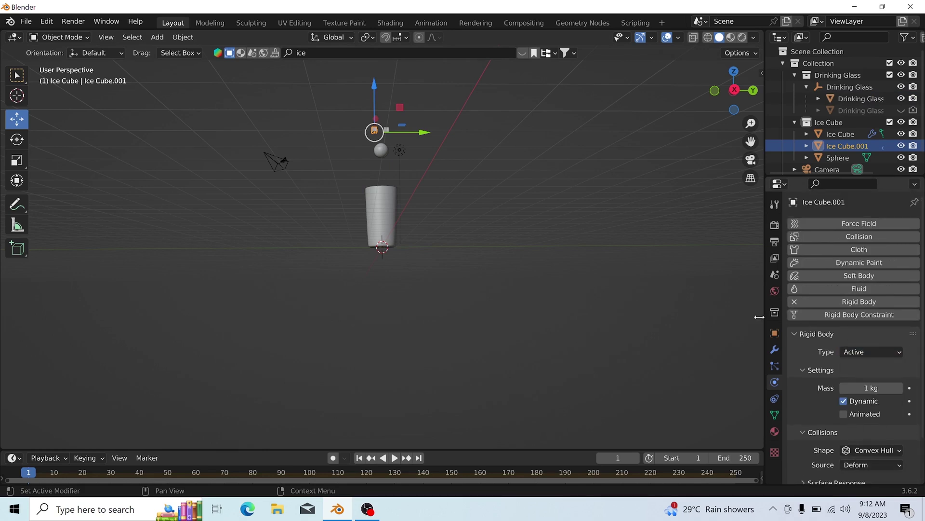
# Add an Active rigid body with the Convex Hull shape to the other ice cube, Ice Cube
pyautogui.click(389, 129)
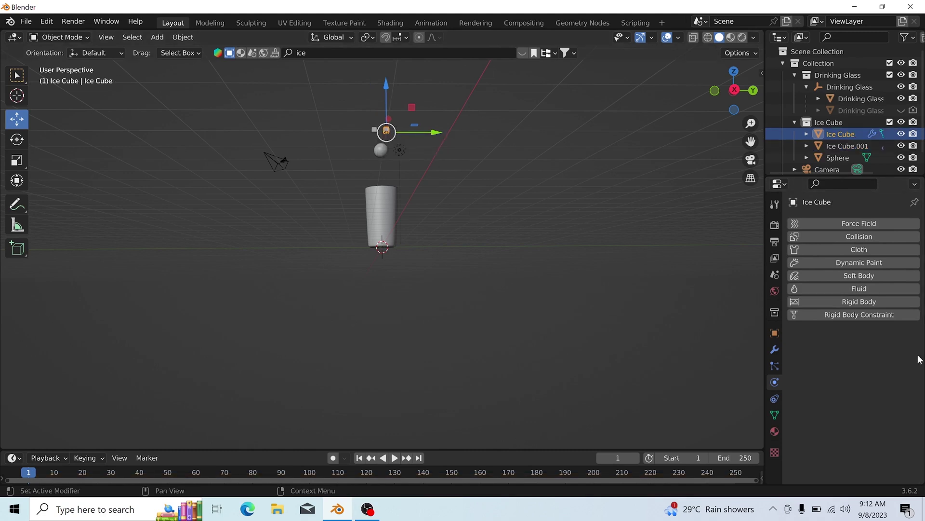
pyautogui.click(862, 302)
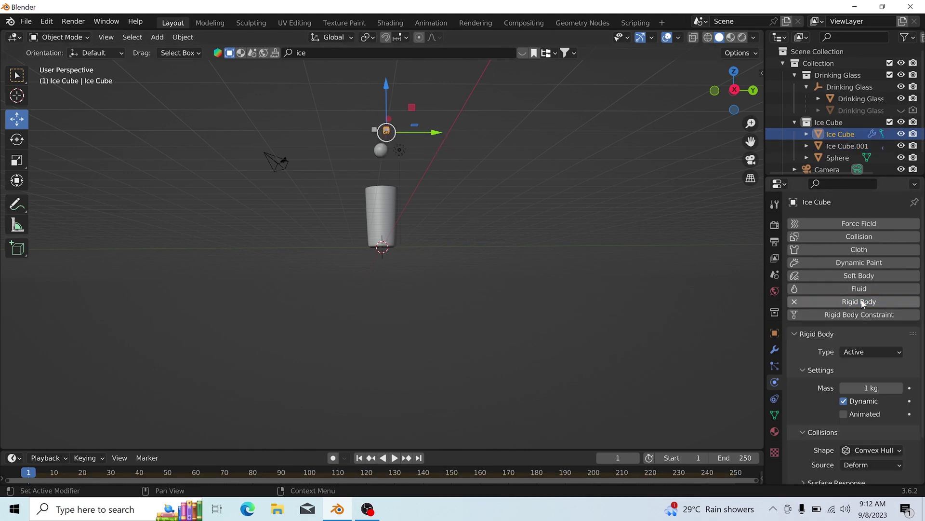
pyautogui.scroll(-2, 820, 388)
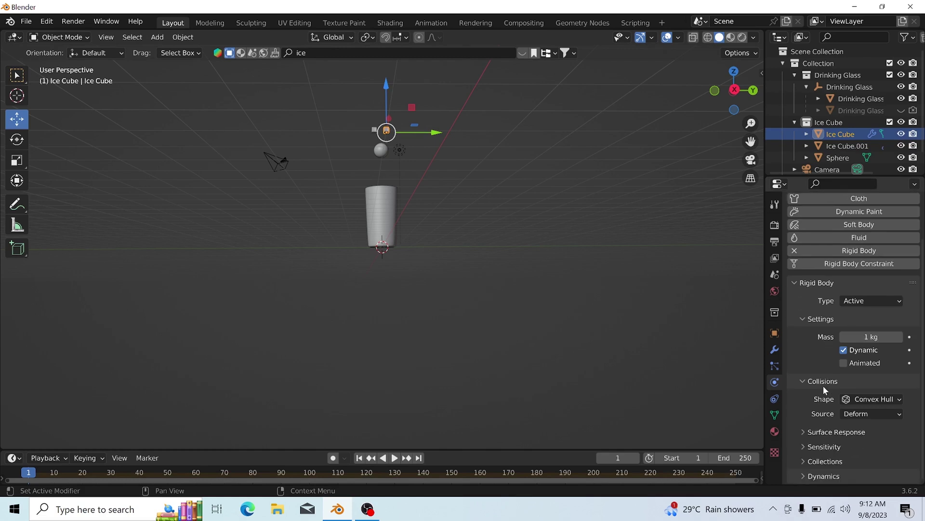
pyautogui.scroll(2, 823, 388)
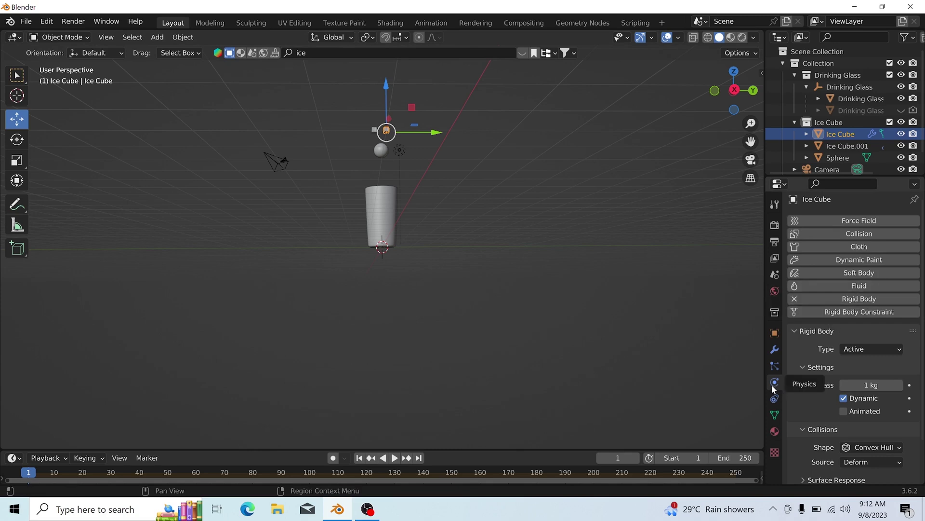
# Add fluid physics to Ice Cube as a Collision effector and enable Is Planar
pyautogui.click(834, 285)
pyautogui.click(835, 286)
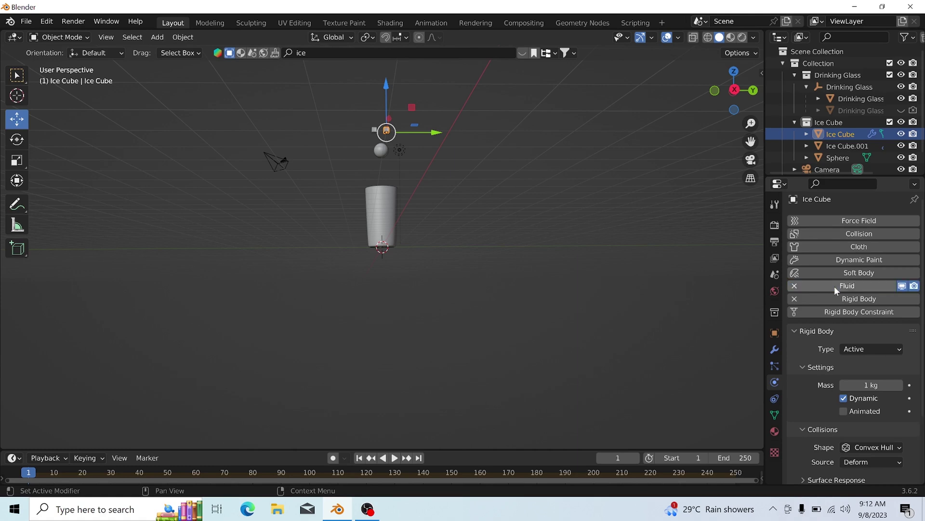
pyautogui.click(794, 330)
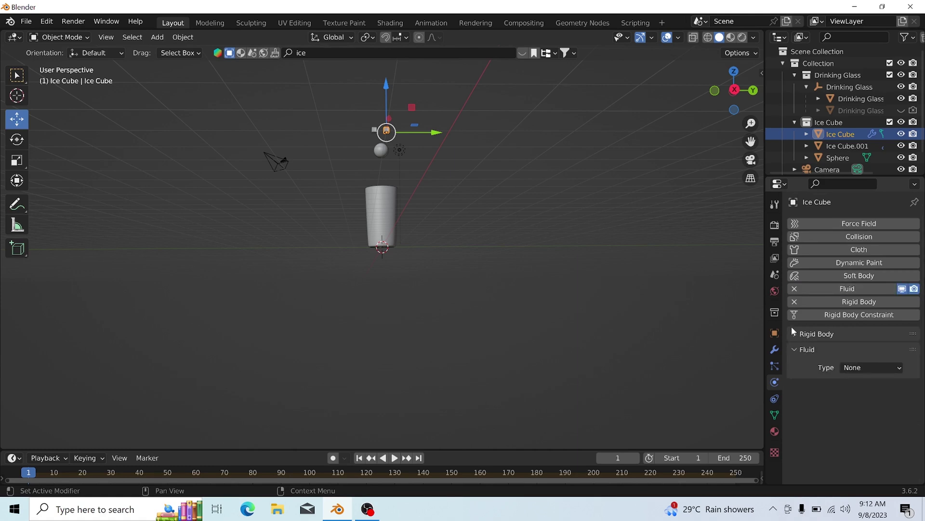
pyautogui.click(889, 365)
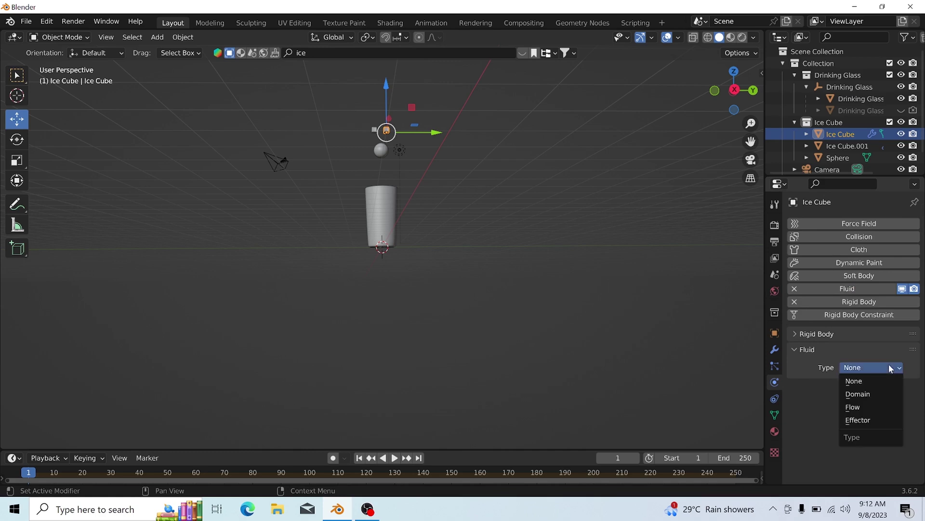
pyautogui.click(874, 420)
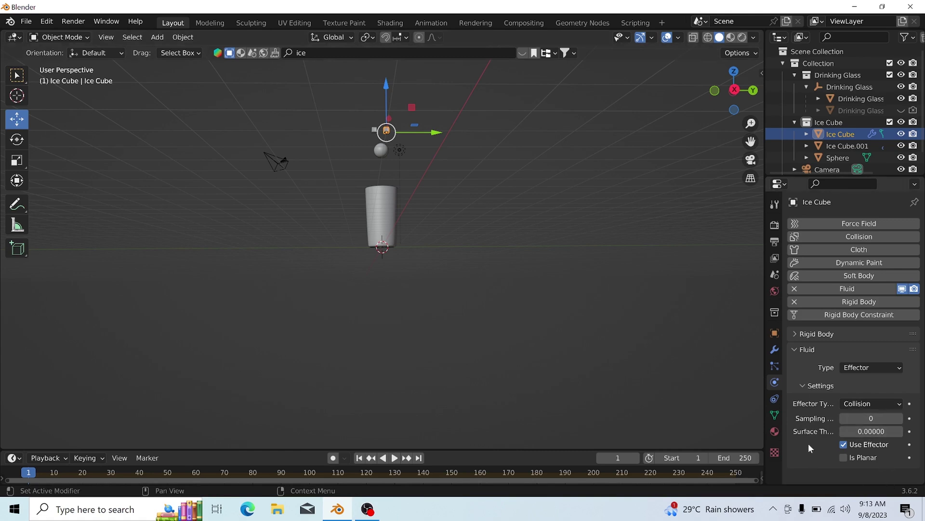
pyautogui.click(844, 457)
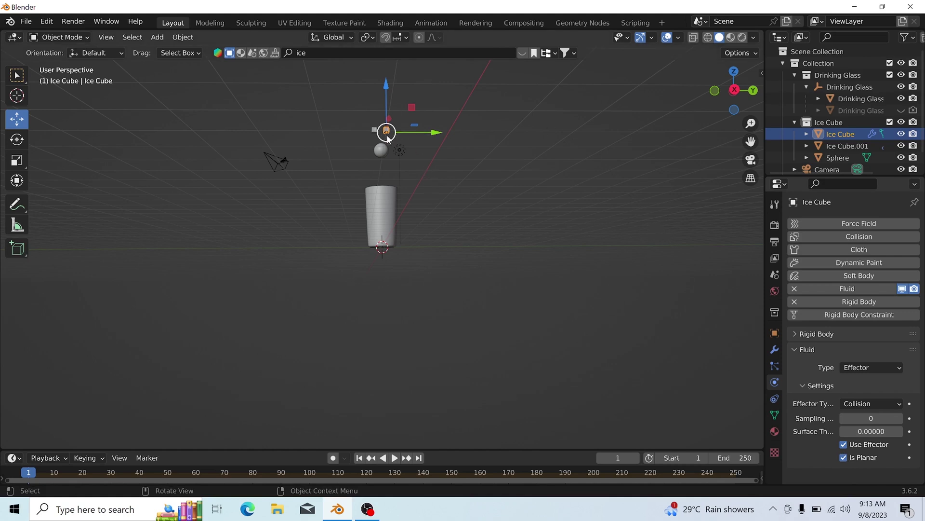
# Add fluid physics to Ice Cube.001 as a Collision effector and enable Is Planar
pyautogui.click(368, 127)
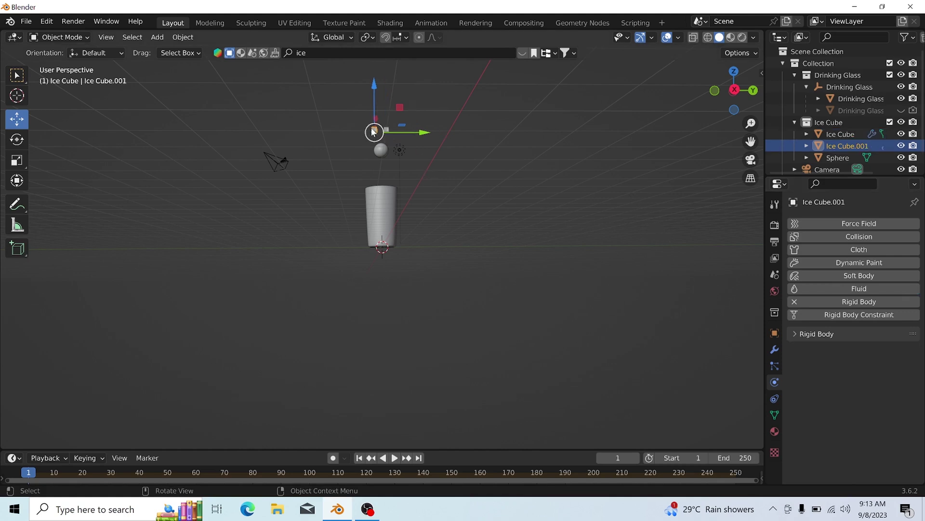
pyautogui.click(866, 290)
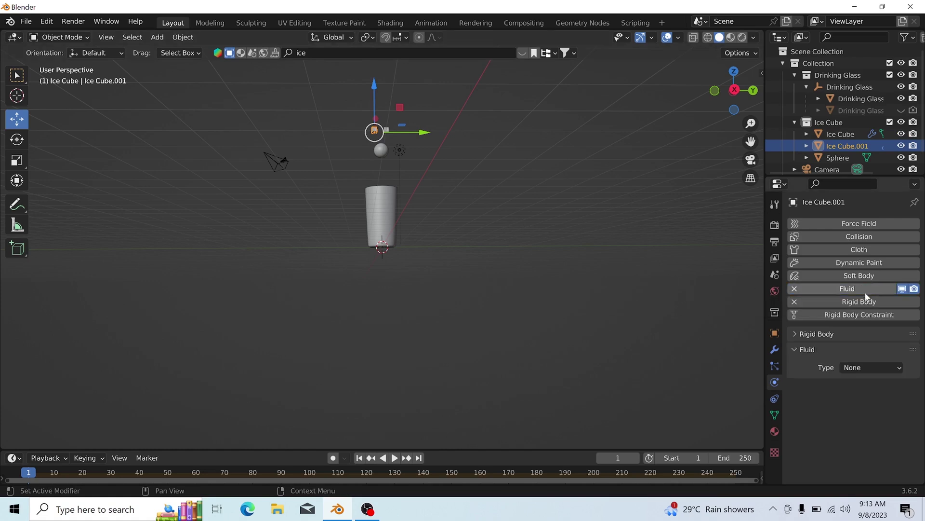
pyautogui.click(870, 367)
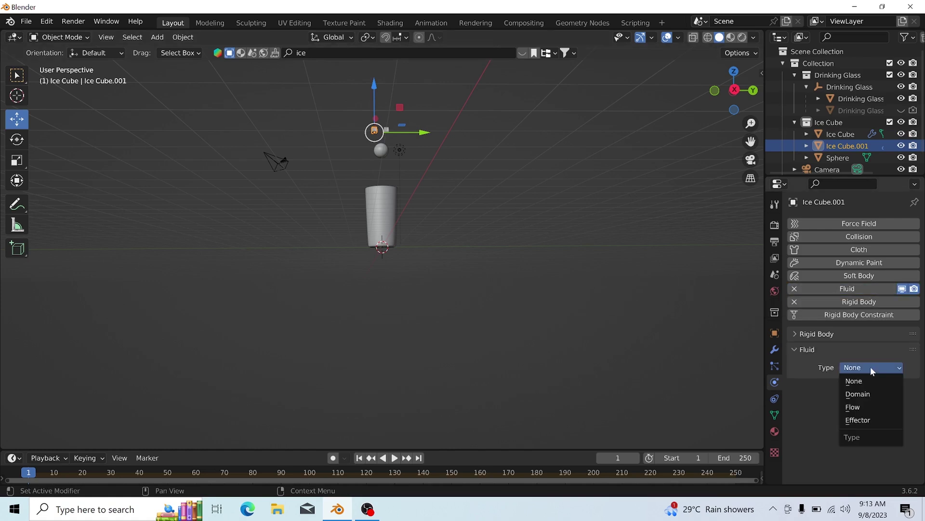
pyautogui.click(864, 419)
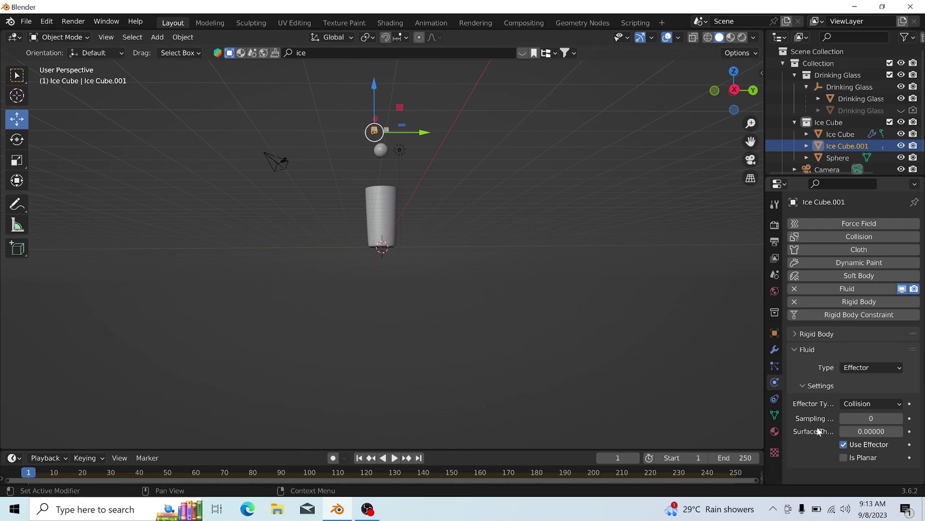
pyautogui.click(844, 457)
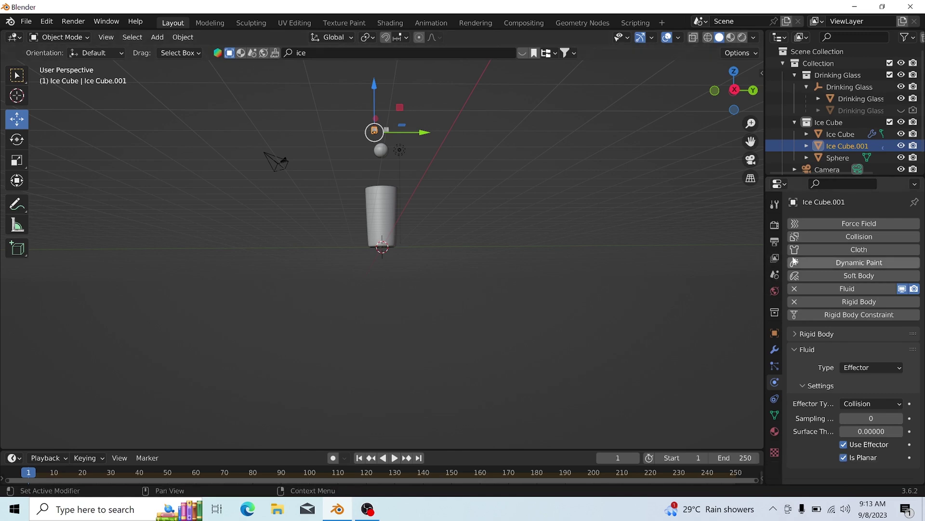
# Apply the Quick Liquid effect to the sphere above the drinking glass
pyautogui.click(392, 219)
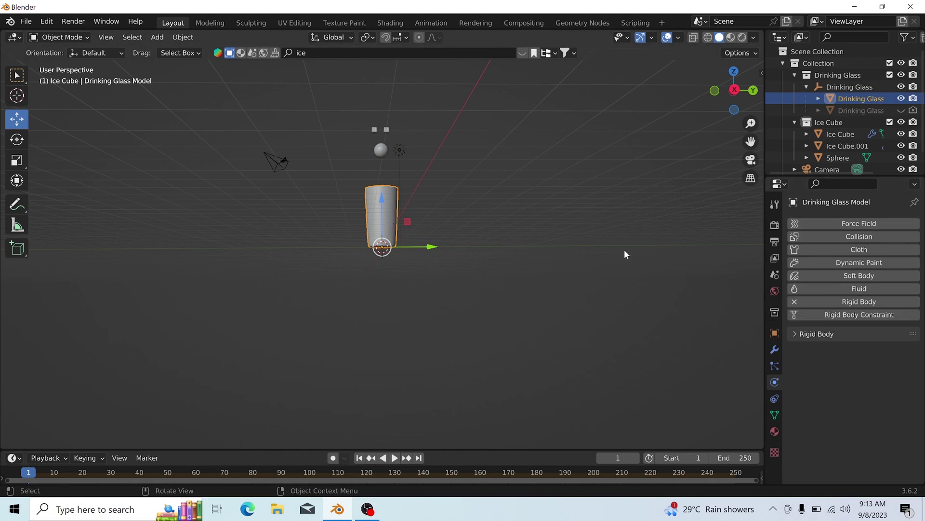
pyautogui.click(381, 151)
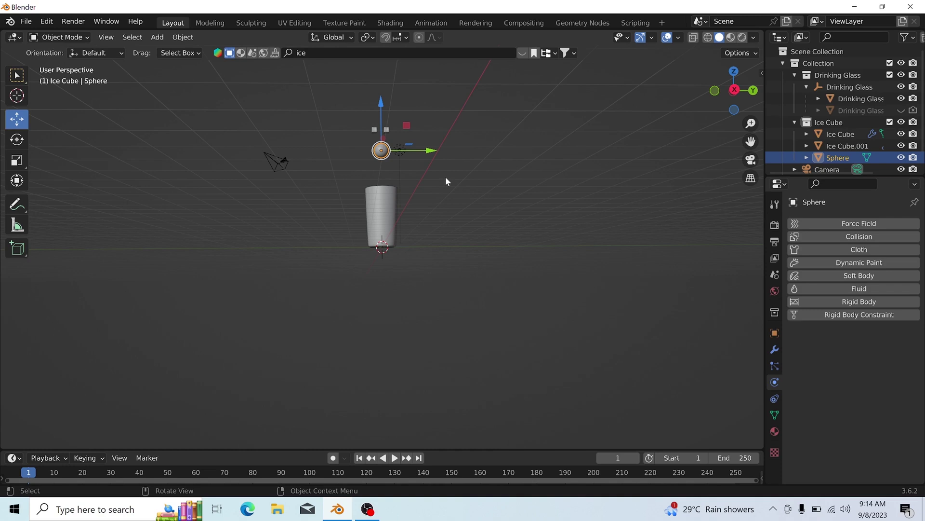
pyautogui.press('F3')
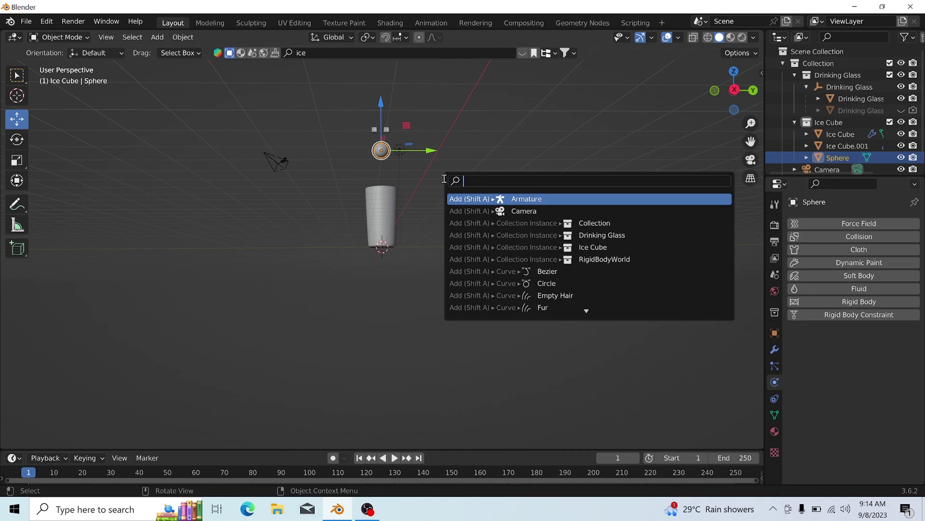
pyautogui.write('qi')
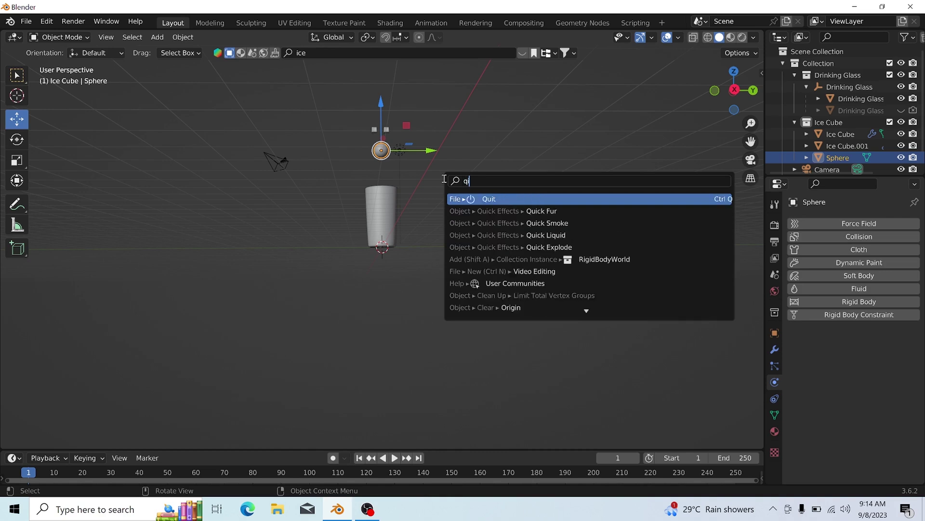
pyautogui.write('ck')
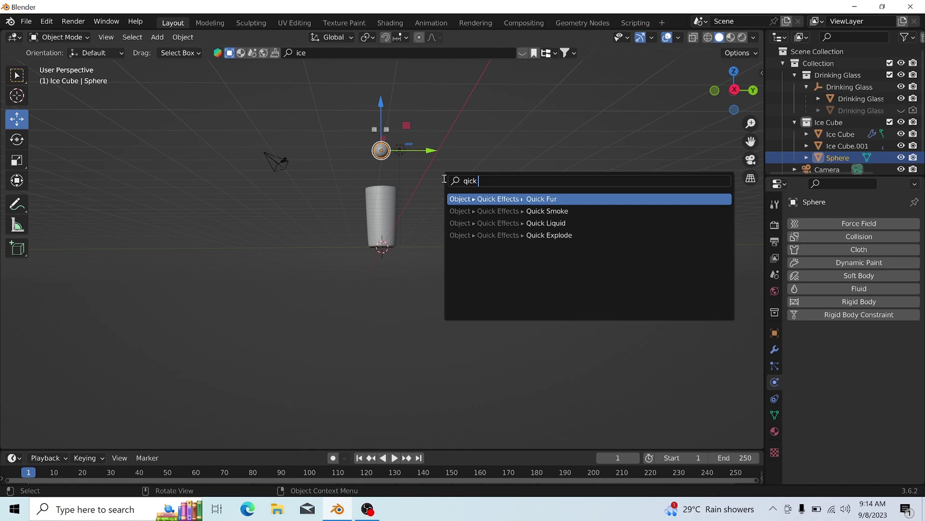
pyautogui.click(530, 224)
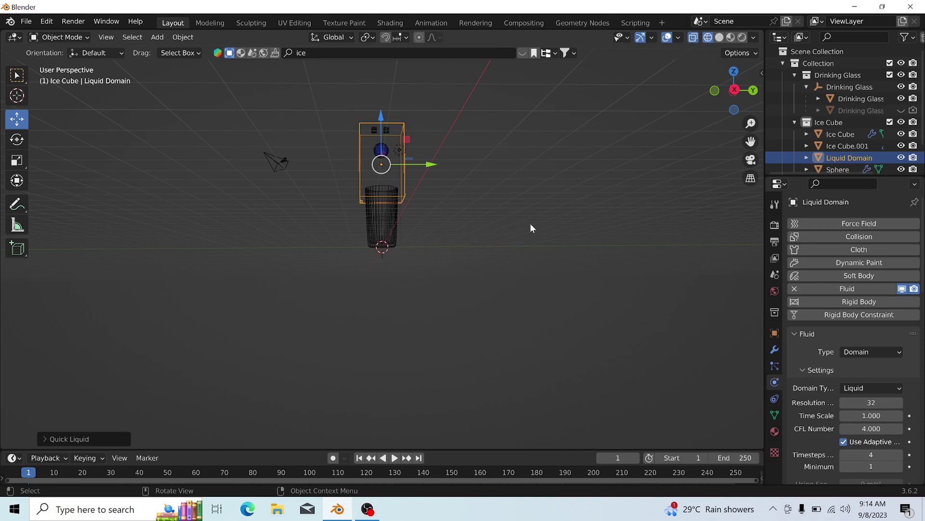
pyautogui.moveTo(475, 143); pyautogui.dragTo(475, 169, button='middle')
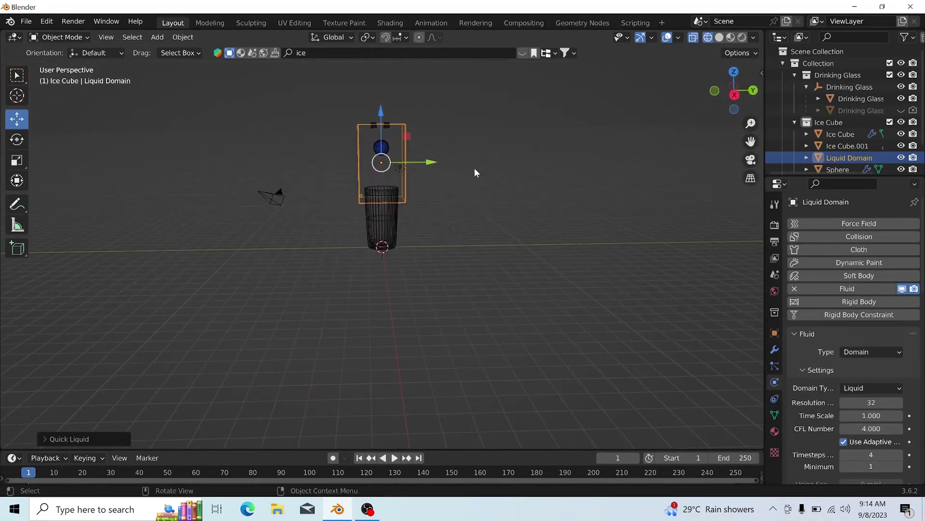
pyautogui.click(182, 38)
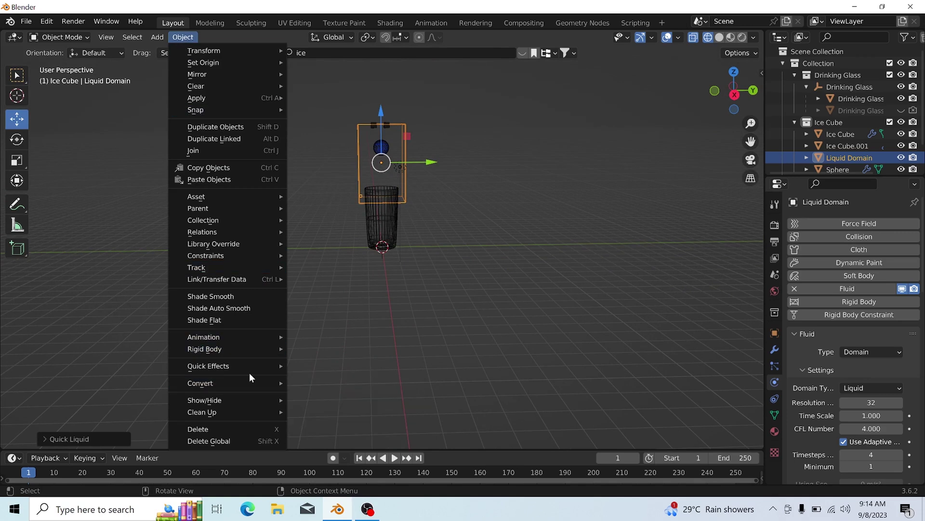
pyautogui.moveTo(252, 365)
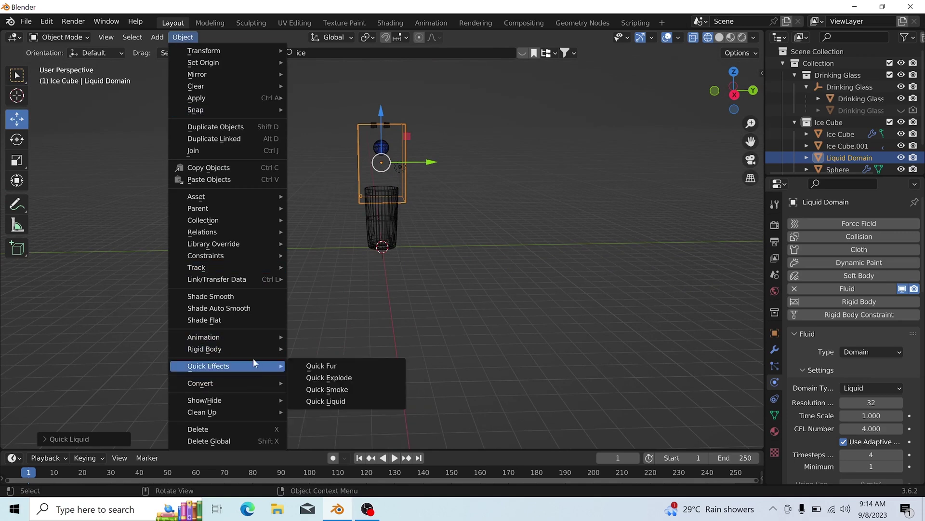
pyautogui.click(352, 400)
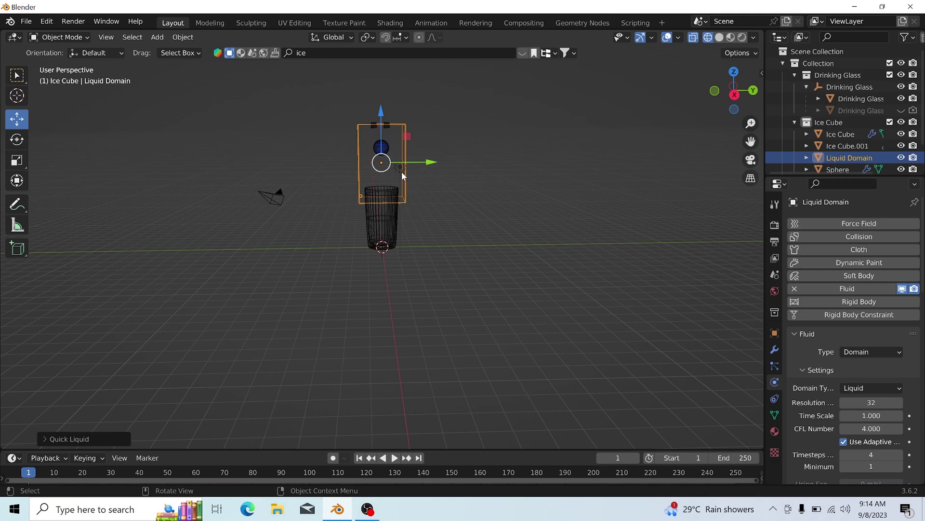
# Scale the liquid domain up along the X and Y axes so it extends well beyond the glass on all sides
pyautogui.moveTo(397, 171)
pyautogui.mouseDown(button='middle')
pyautogui.moveTo(366, 180)
pyautogui.moveTo(407, 186)
pyautogui.mouseUp(button='middle')
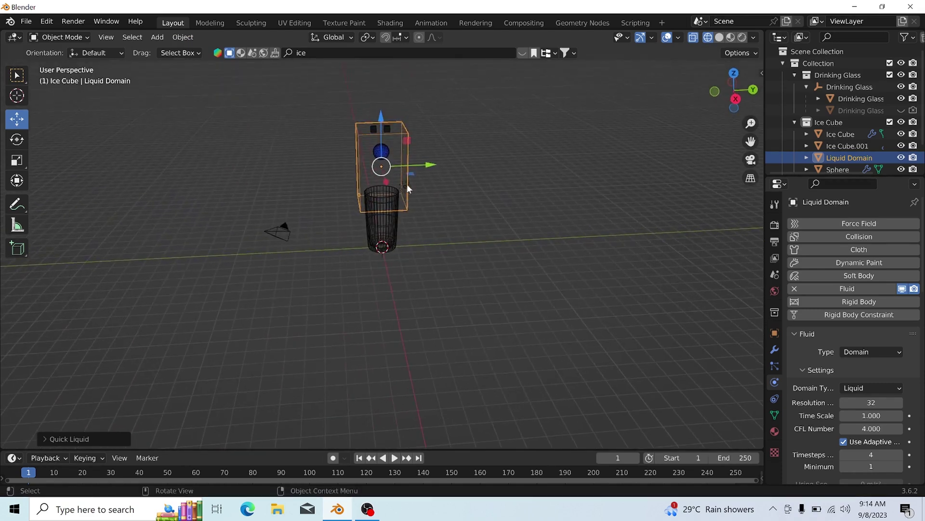
pyautogui.click(17, 164)
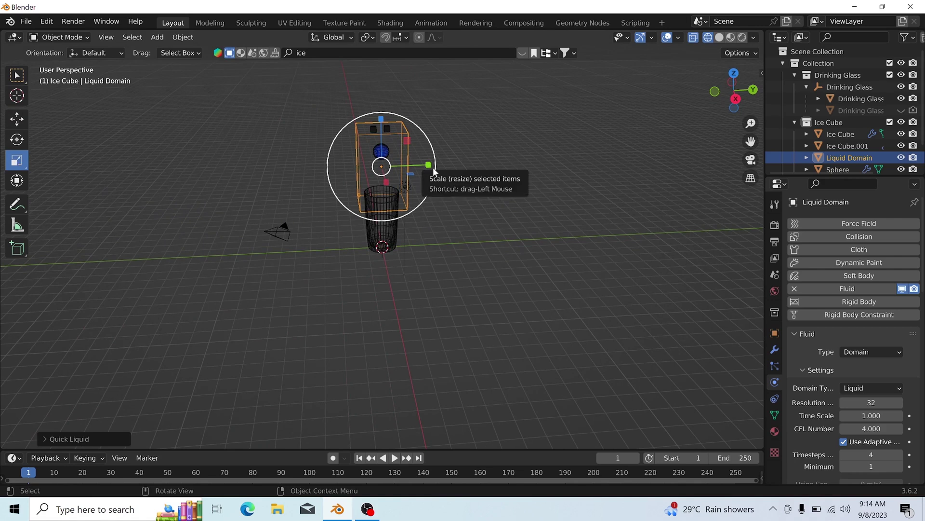
pyautogui.moveTo(429, 164); pyautogui.dragTo(483, 169)
pyautogui.moveTo(410, 175); pyautogui.dragTo(412, 260)
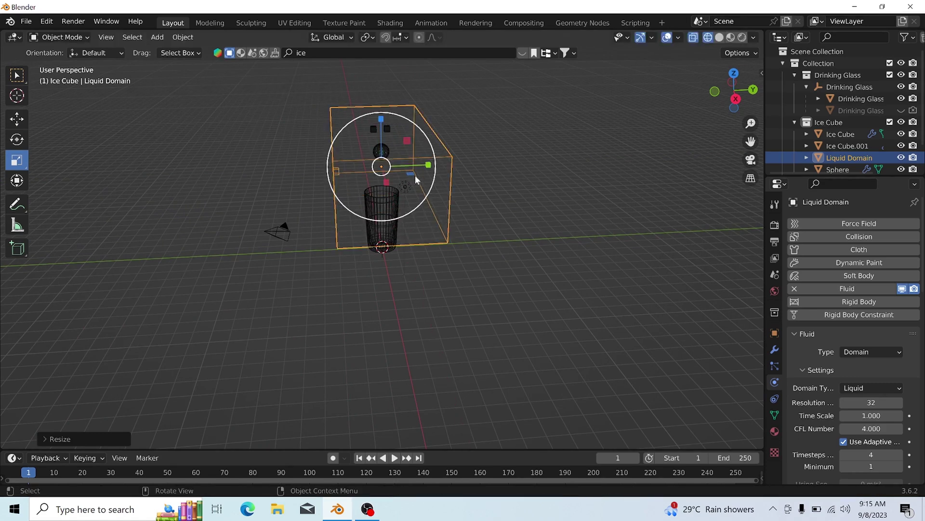
pyautogui.moveTo(428, 166); pyautogui.dragTo(435, 221)
pyautogui.moveTo(435, 221)
pyautogui.mouseDown(button='middle')
pyautogui.moveTo(412, 158)
pyautogui.moveTo(428, 210)
pyautogui.mouseUp(button='middle')
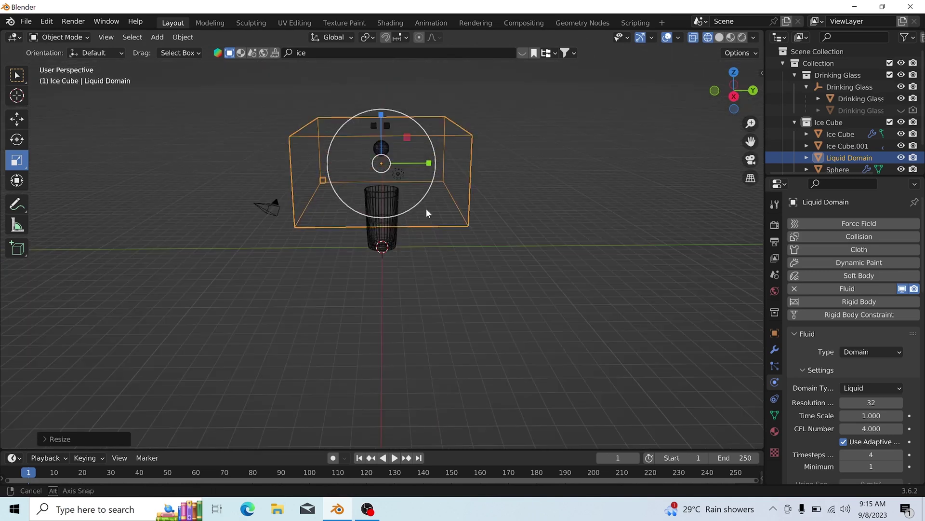
# Lower the liquid domain along Z until its base lies below the glass, and stretch its height to reach the sphere
pyautogui.click(17, 119)
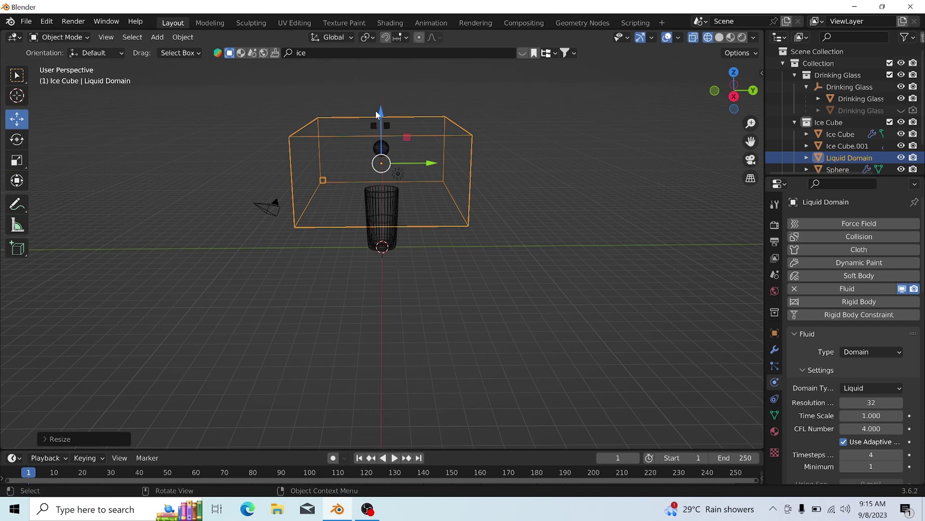
pyautogui.moveTo(375, 110); pyautogui.dragTo(380, 146)
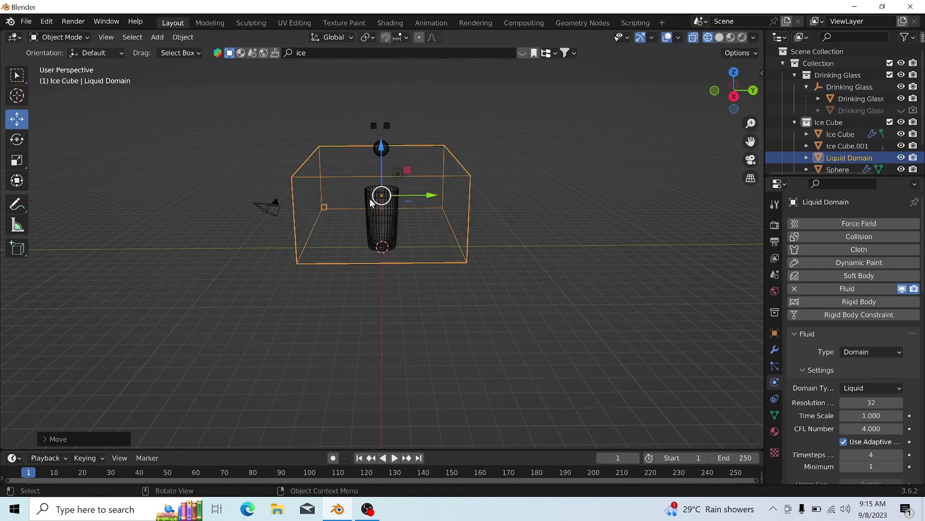
pyautogui.click(14, 165)
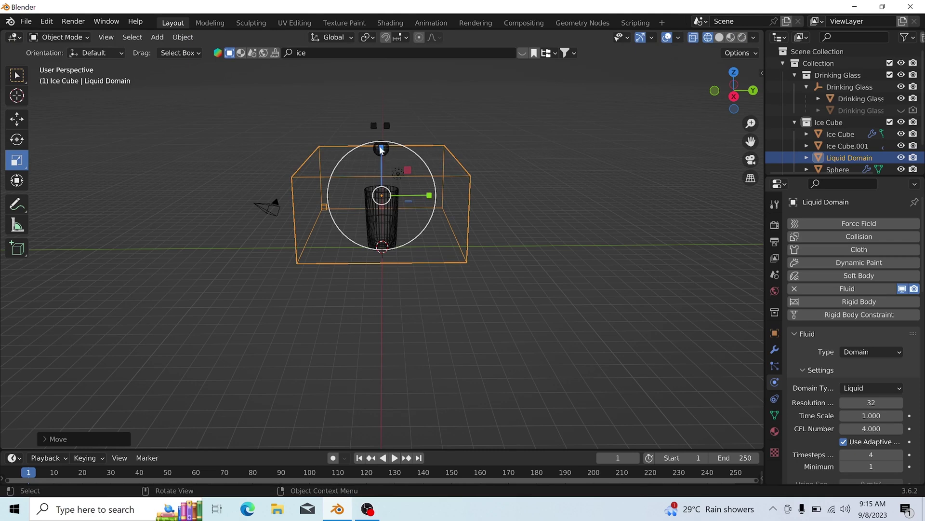
pyautogui.moveTo(381, 148); pyautogui.dragTo(381, 119)
pyautogui.moveTo(542, 255)
pyautogui.mouseDown(button='middle')
pyautogui.moveTo(542, 230)
pyautogui.moveTo(539, 247)
pyautogui.mouseUp(button='middle')
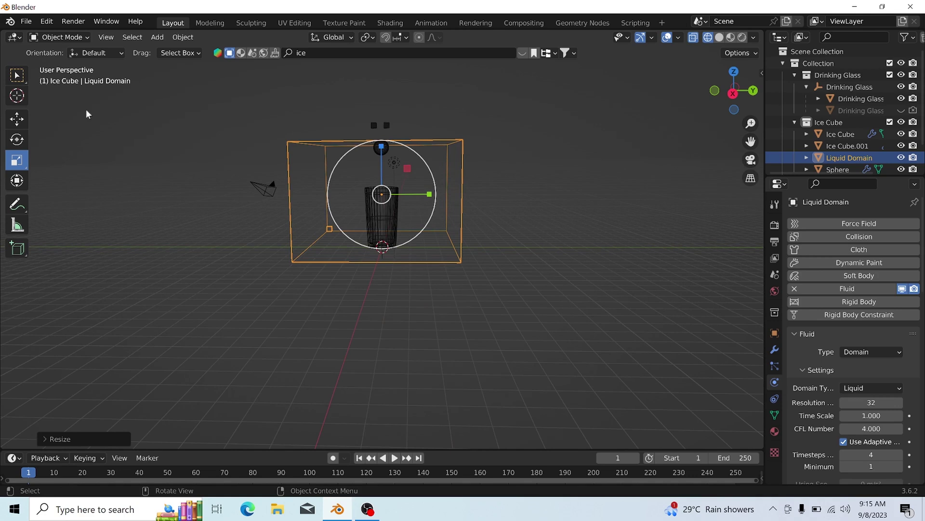
pyautogui.click(17, 76)
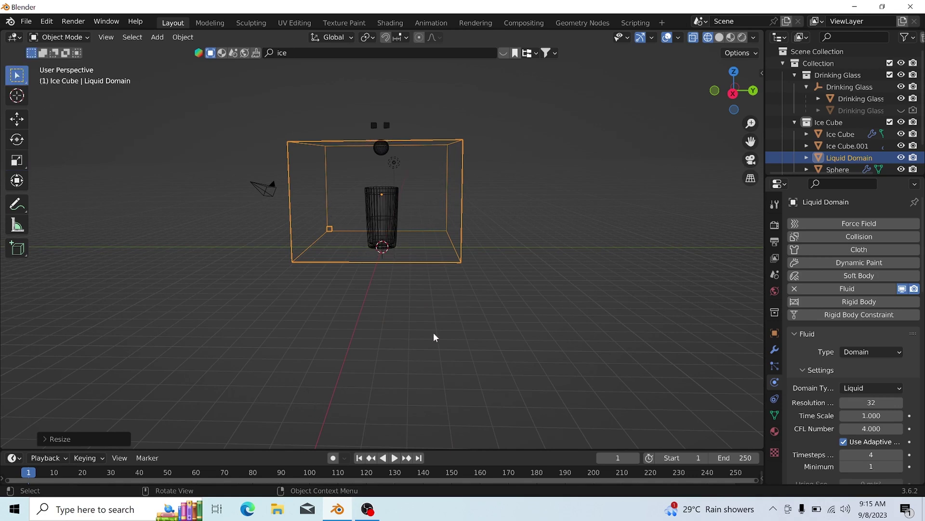
# Set the liquid domain's resolution divisions to 100
pyautogui.moveTo(511, 261)
pyautogui.mouseDown(button='middle')
pyautogui.moveTo(536, 325)
pyautogui.moveTo(489, 286)
pyautogui.moveTo(515, 264)
pyautogui.moveTo(527, 270)
pyautogui.moveTo(513, 262)
pyautogui.mouseUp(button='middle')
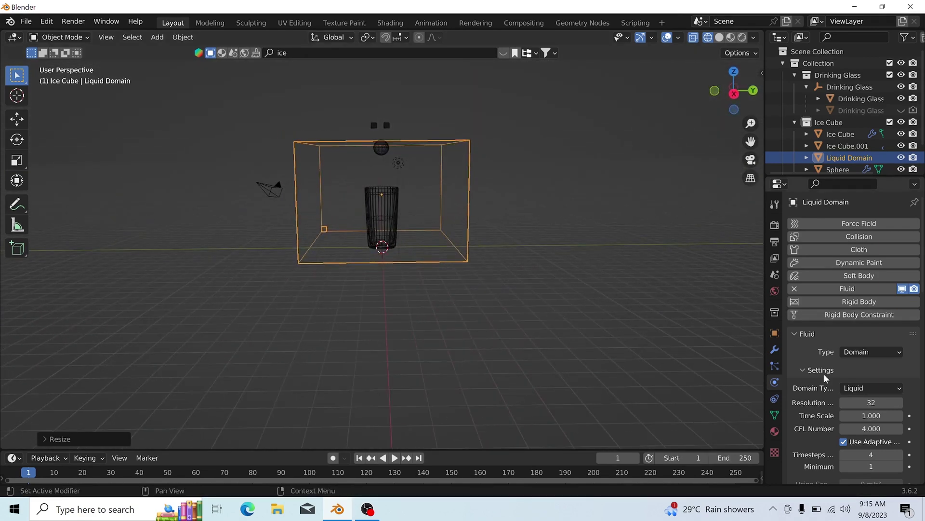
pyautogui.doubleClick(878, 406)
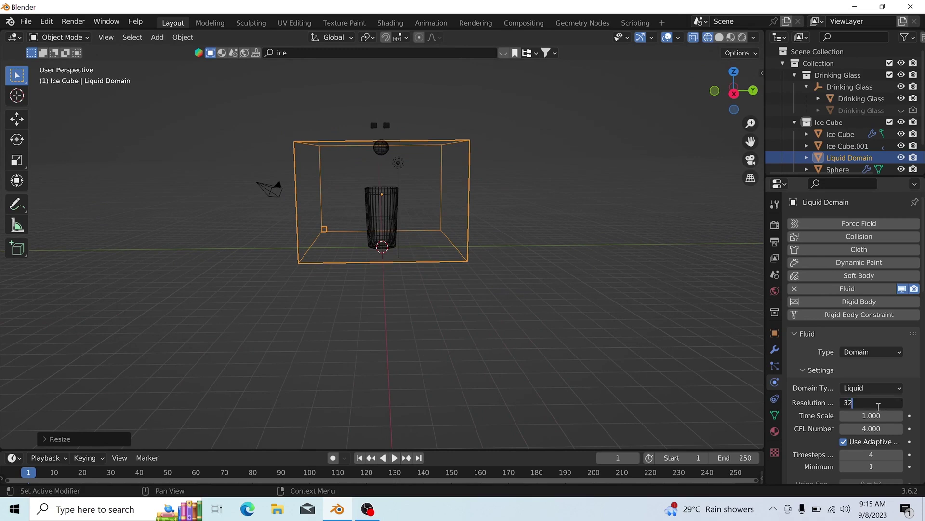
pyautogui.press('BackSpace')
pyautogui.press('BackSpace')
pyautogui.write('100')
pyautogui.press('Return')
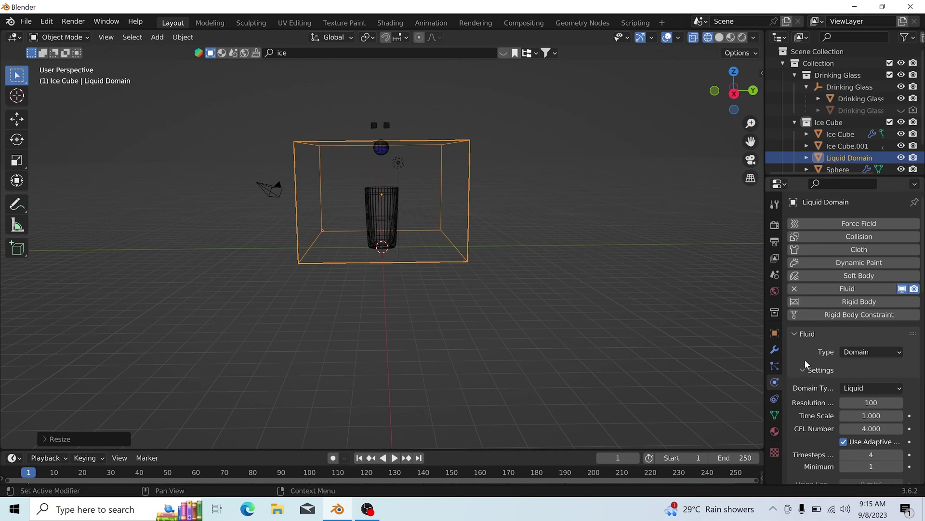
# Review the liquid domain's border collision, liquid and cache settings
pyautogui.scroll(-10, 805, 360)
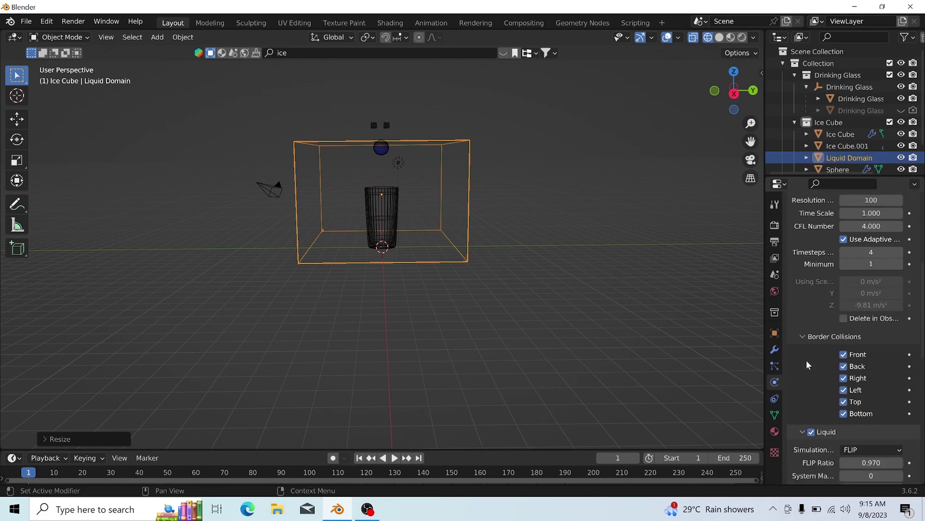
pyautogui.scroll(-3, 808, 364)
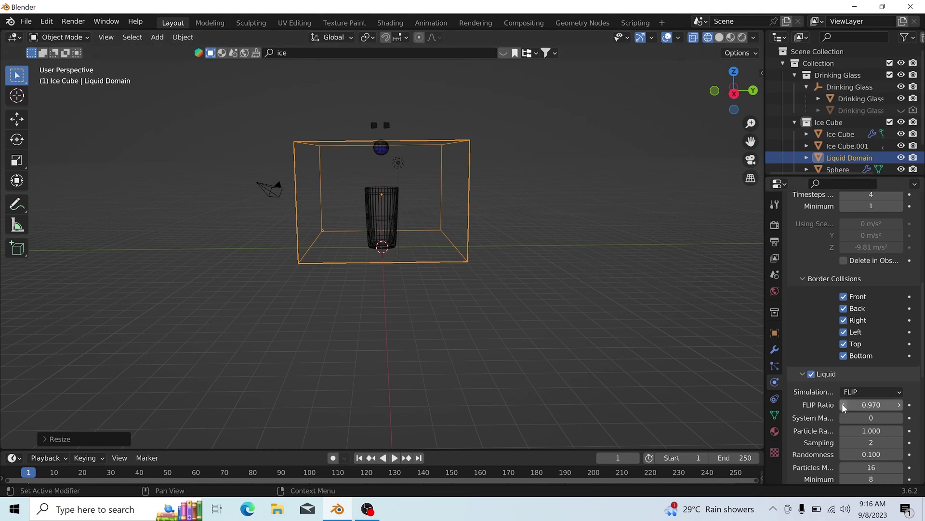
pyautogui.scroll(-6, 841, 400)
pyautogui.scroll(-4, 838, 391)
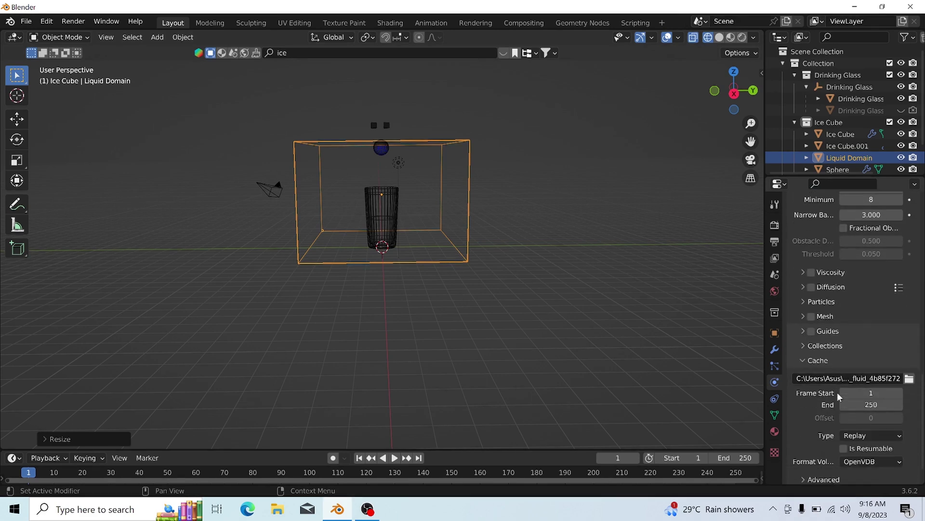
pyautogui.scroll(9, 838, 392)
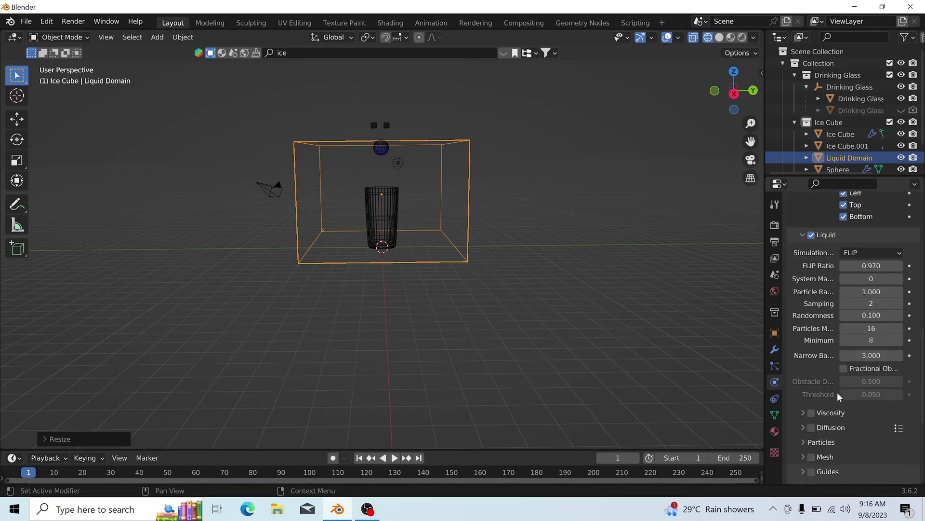
# Expand the scene's Rigid Body World settings and its cache section to check the simulation frame range
pyautogui.click(775, 276)
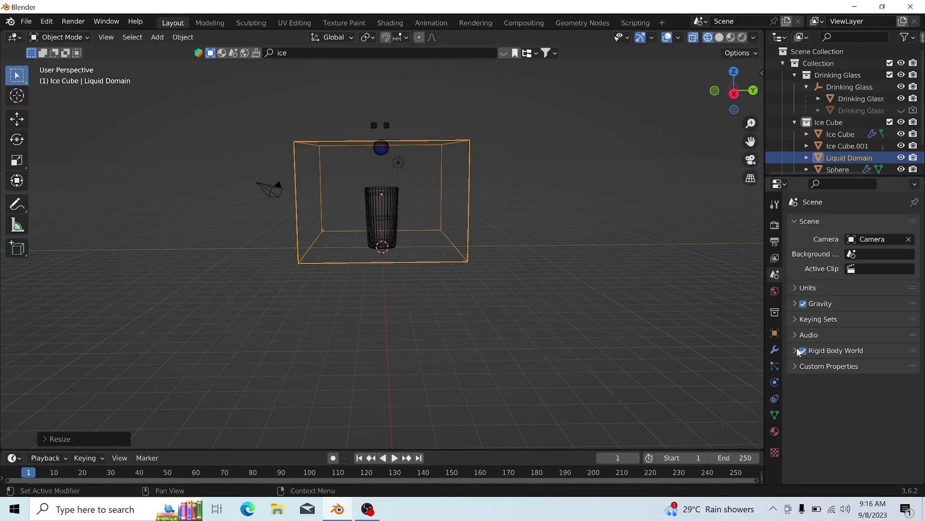
pyautogui.click(643, 192)
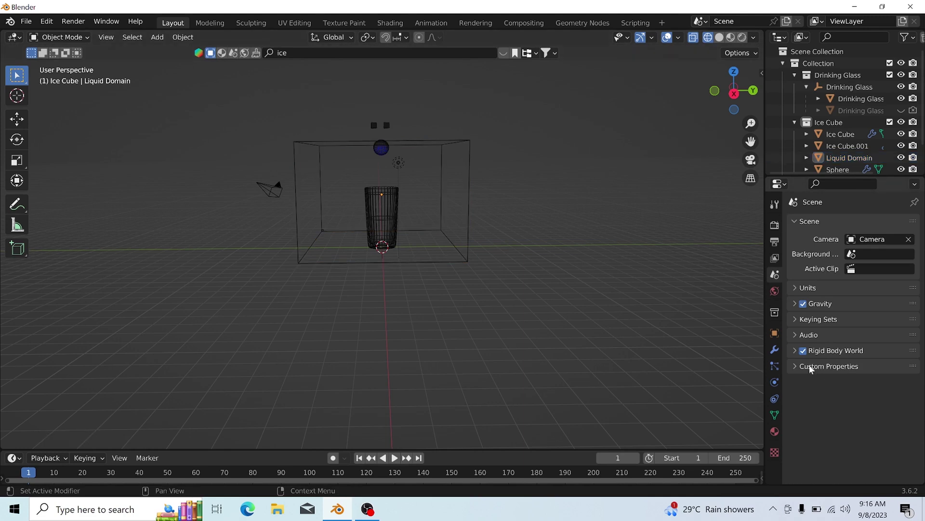
pyautogui.click(794, 350)
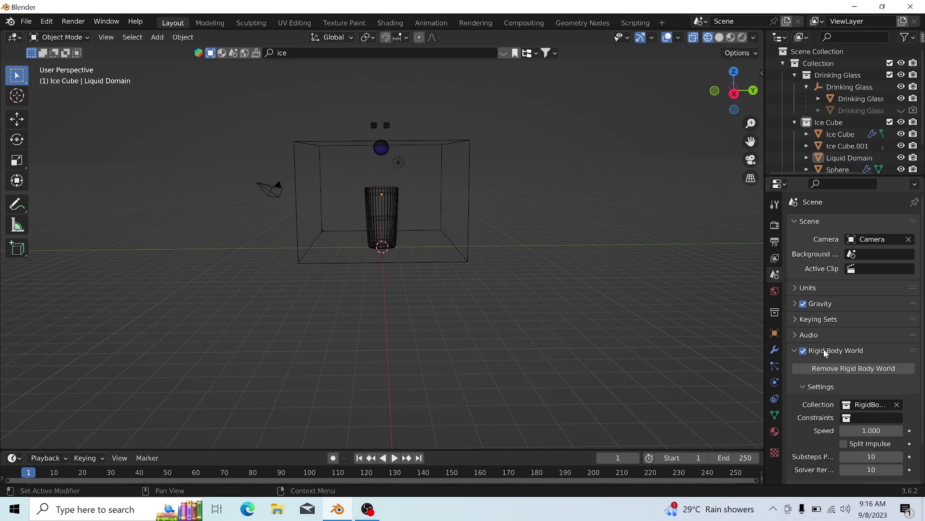
pyautogui.scroll(-2, 827, 410)
pyautogui.click(803, 446)
pyautogui.scroll(-4, 821, 440)
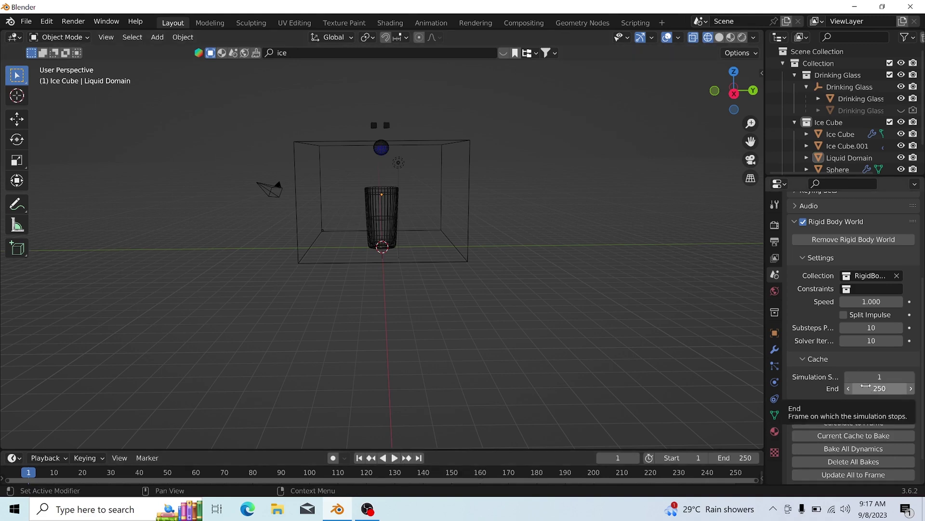
# Play the combined rigid body and liquid simulation, stop it, and return to frame 1
pyautogui.click(395, 458)
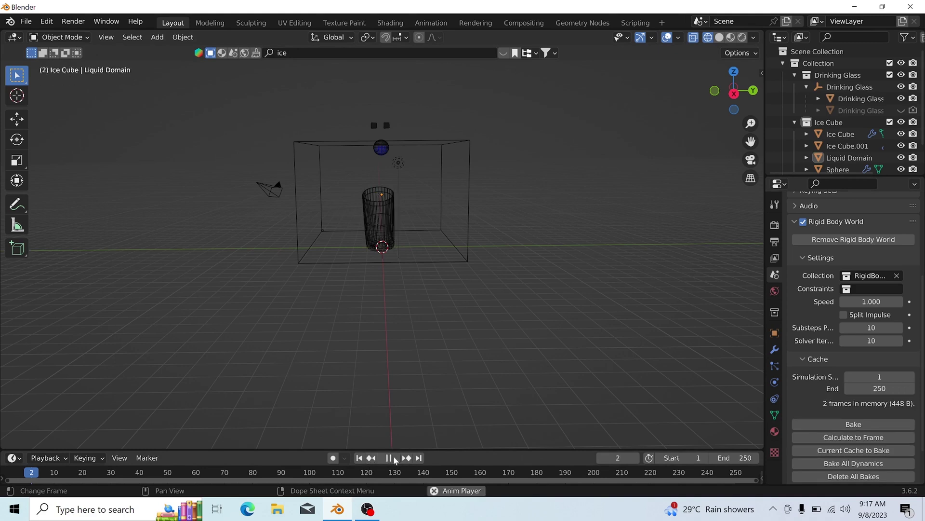
pyautogui.click(394, 458)
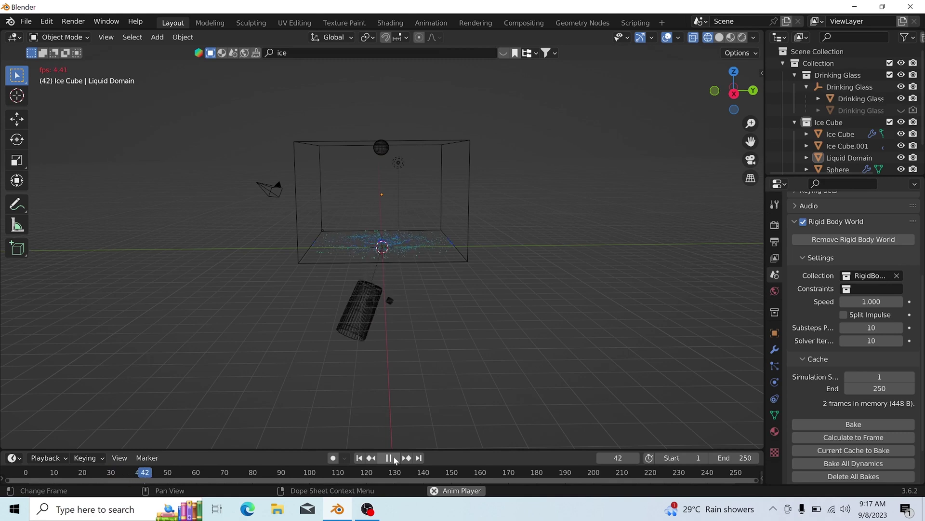
pyautogui.click(359, 457)
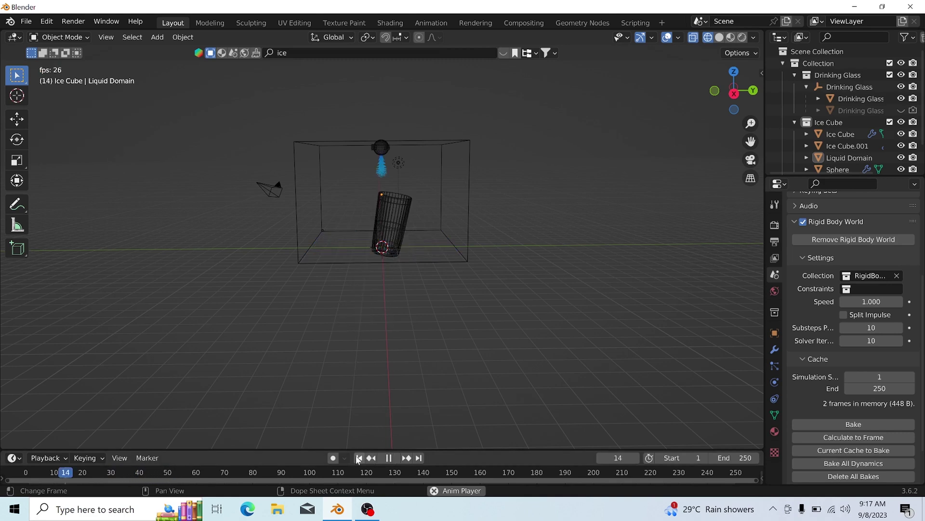
pyautogui.press('space')
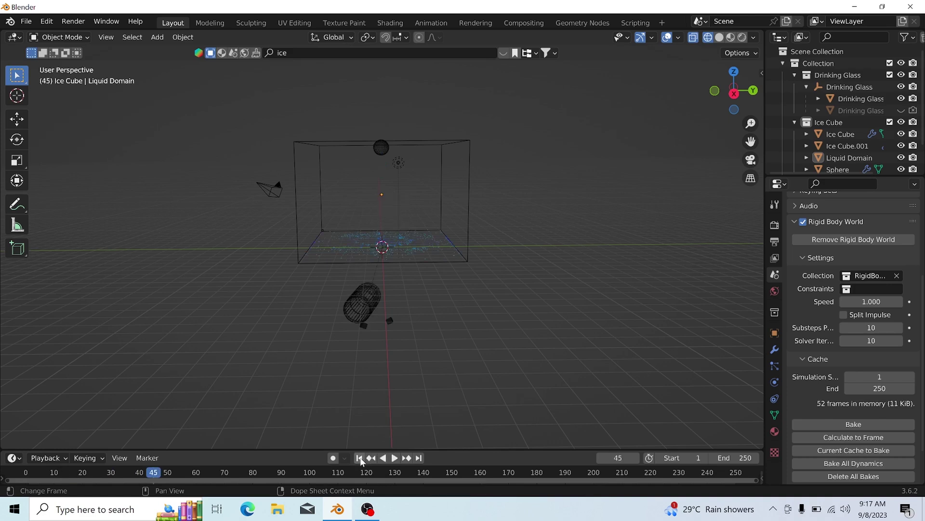
pyautogui.click(359, 458)
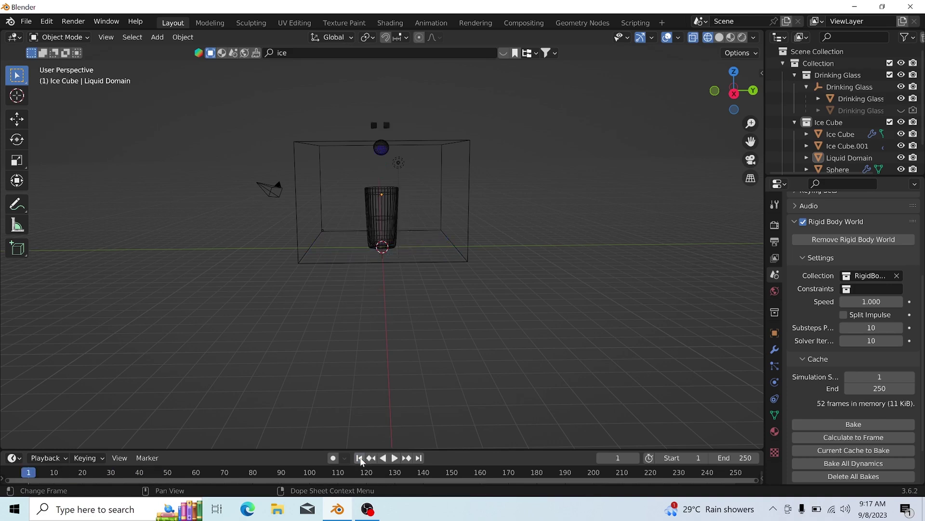
# Change the rigid body type of the visible Drinking Glass Model to Passive
pyautogui.click(386, 209)
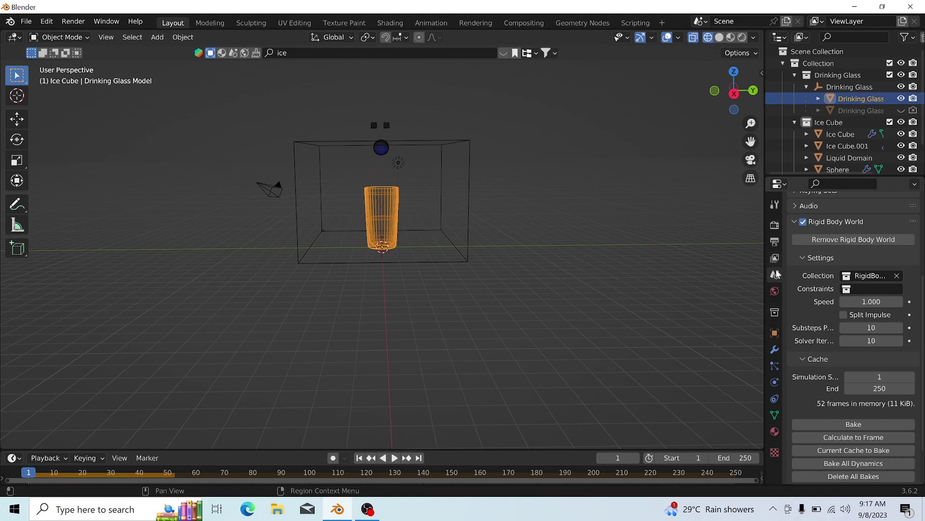
pyautogui.click(775, 382)
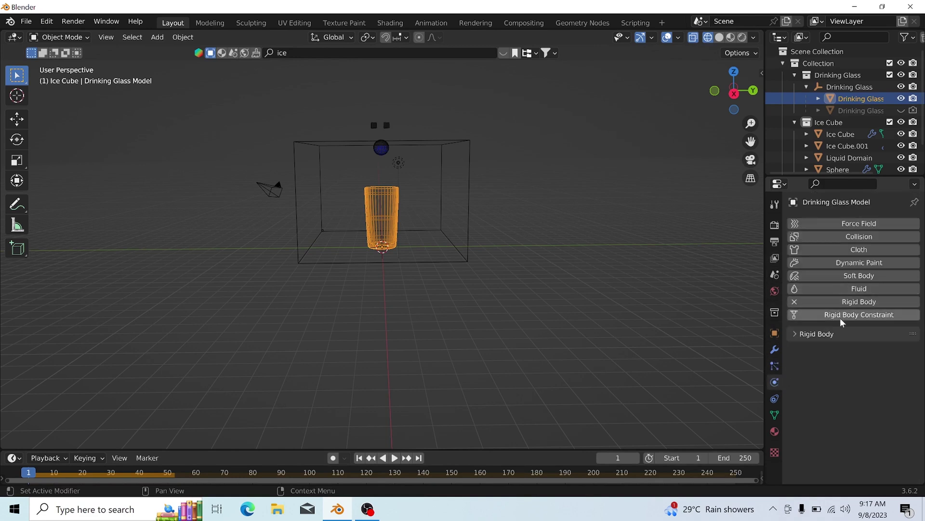
pyautogui.click(795, 334)
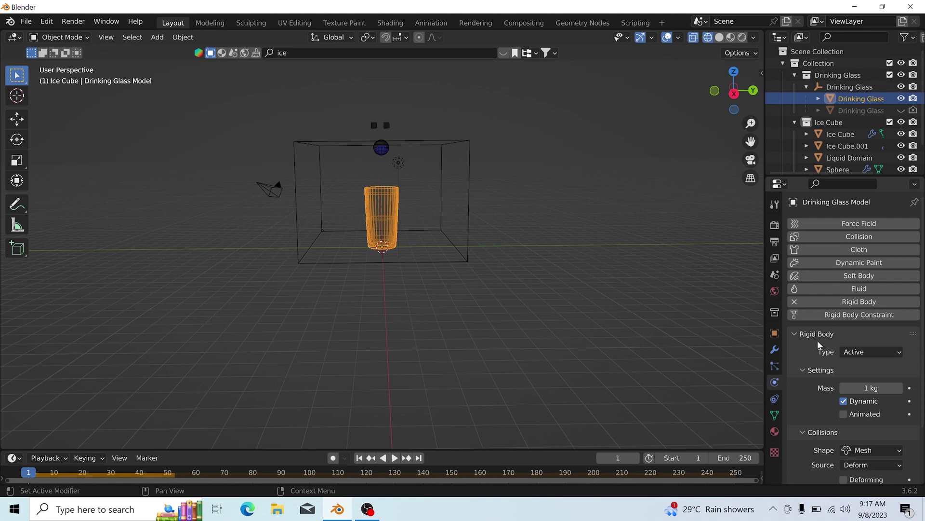
pyautogui.click(872, 352)
pyautogui.click(872, 352)
pyautogui.click(872, 352)
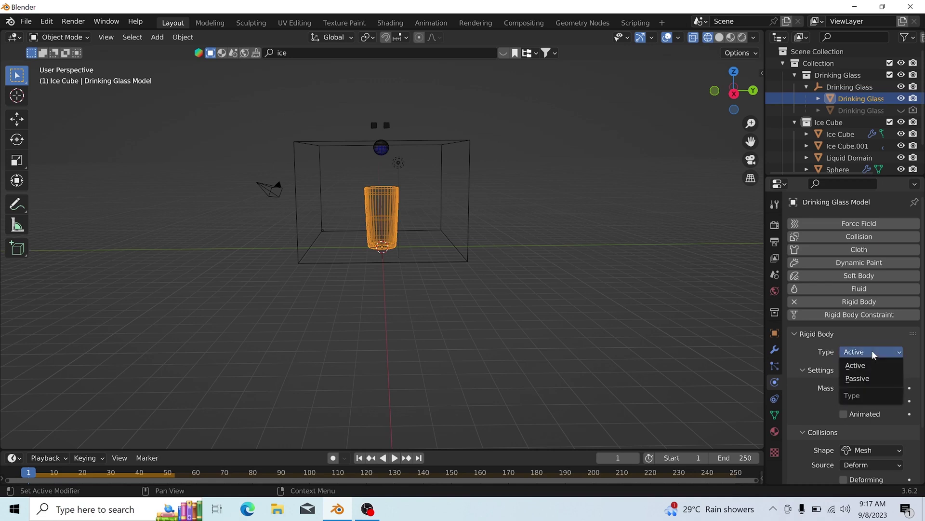
pyautogui.click(870, 380)
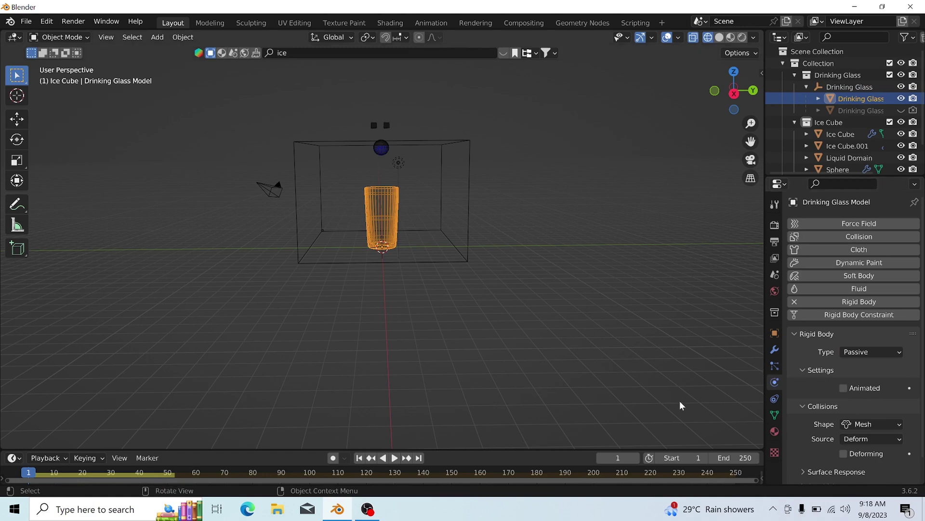
# Play the simulation to test the passive glass, stop playback and return to frame 1
pyautogui.click(395, 457)
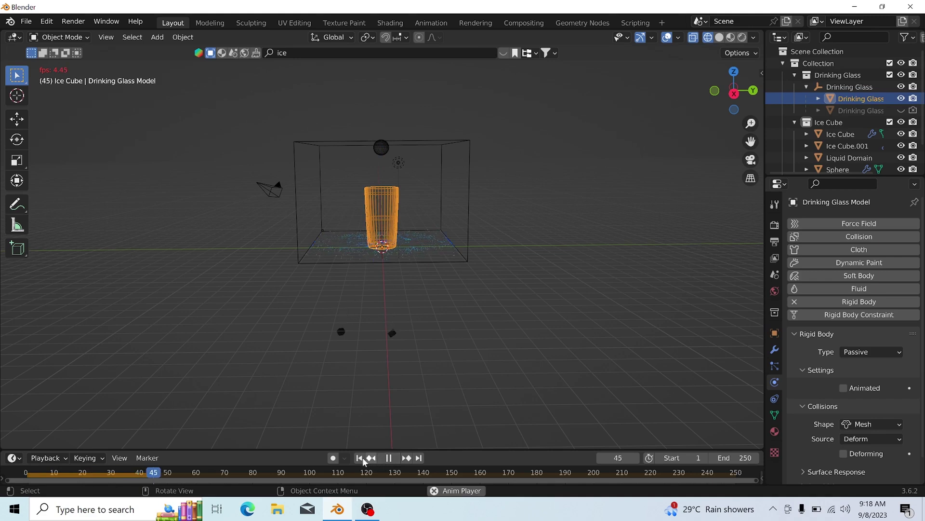
pyautogui.press('space')
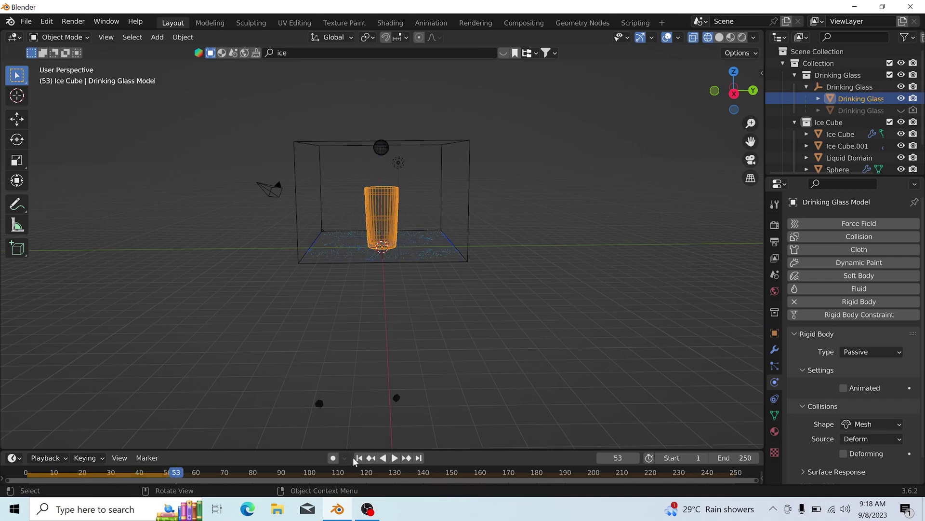
pyautogui.click(358, 458)
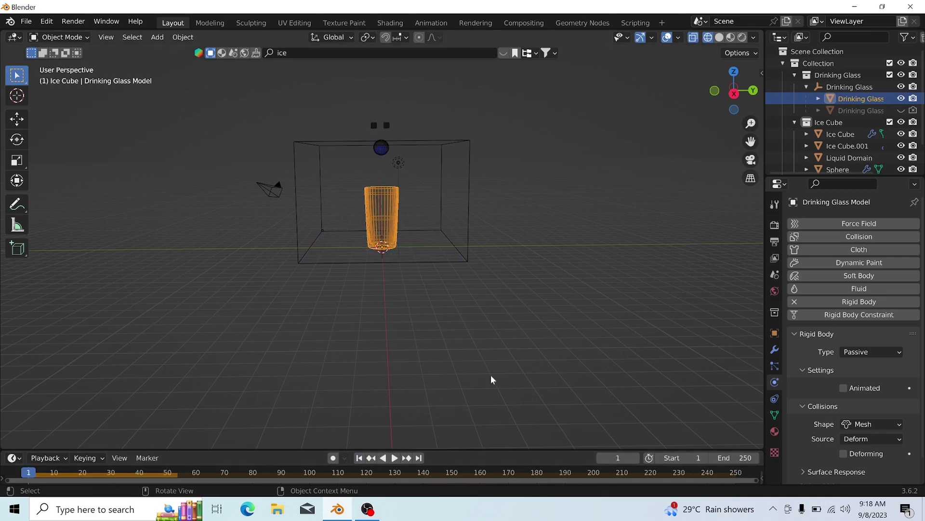
# Add Fluid physics to the visible Drinking Glass Model and set its type to Effector
pyautogui.click(866, 111)
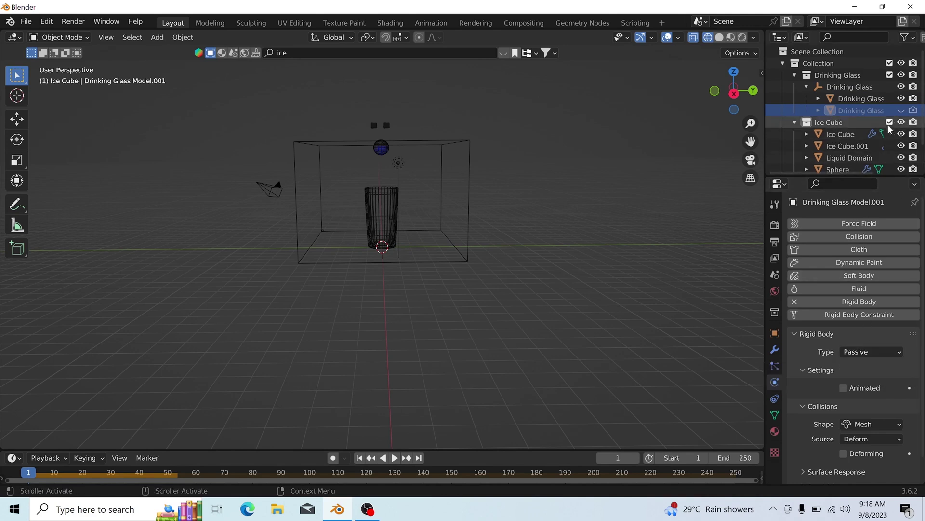
pyautogui.doubleClick(859, 98)
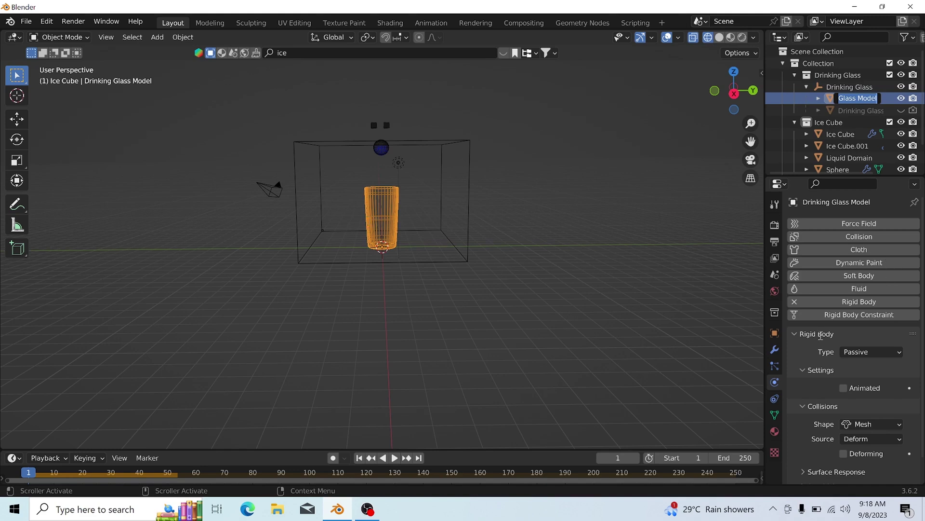
pyautogui.click(795, 334)
pyautogui.click(795, 334)
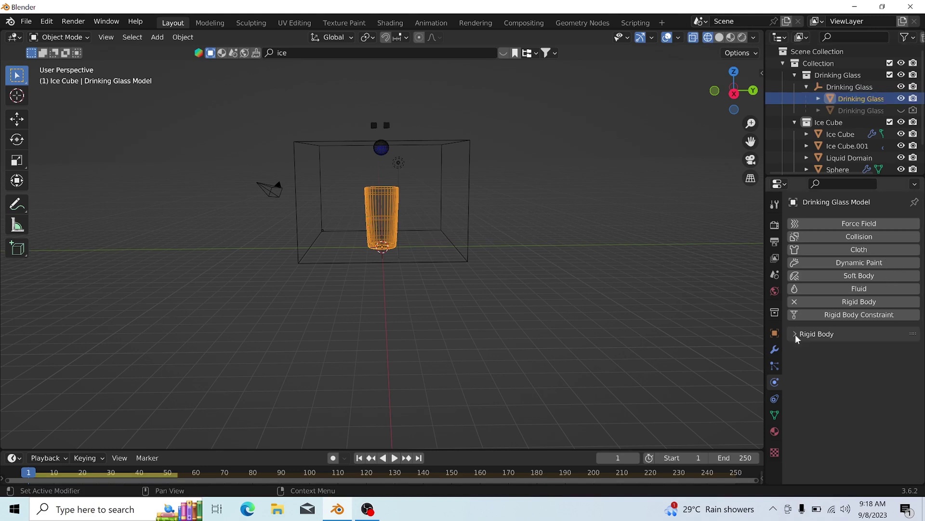
pyautogui.click(843, 288)
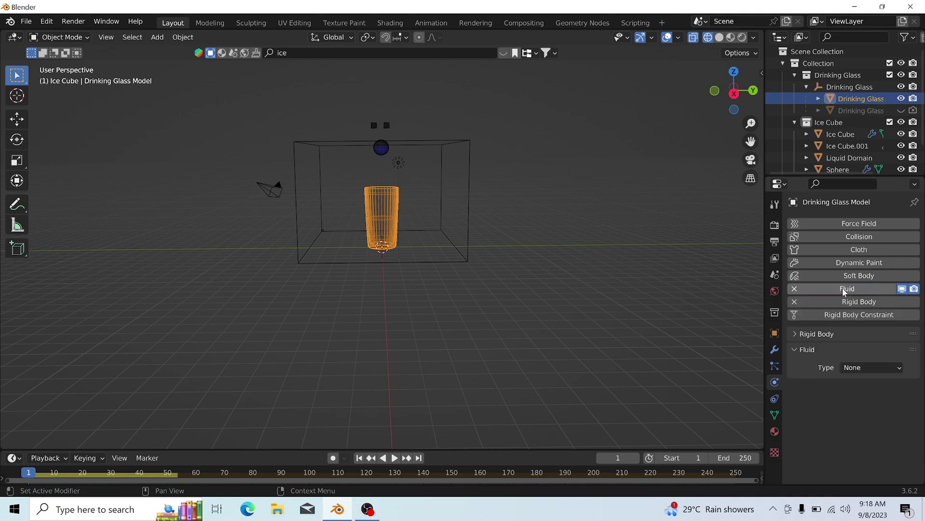
pyautogui.click(877, 368)
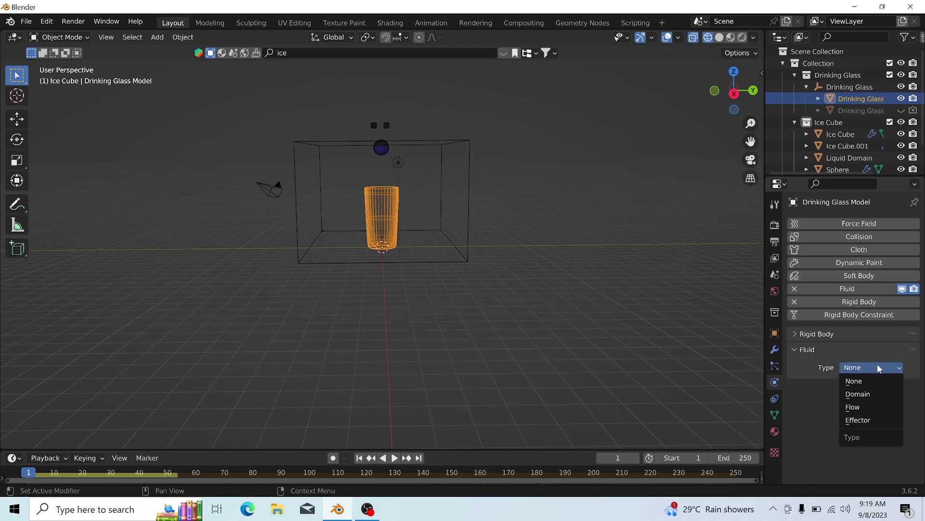
pyautogui.click(874, 417)
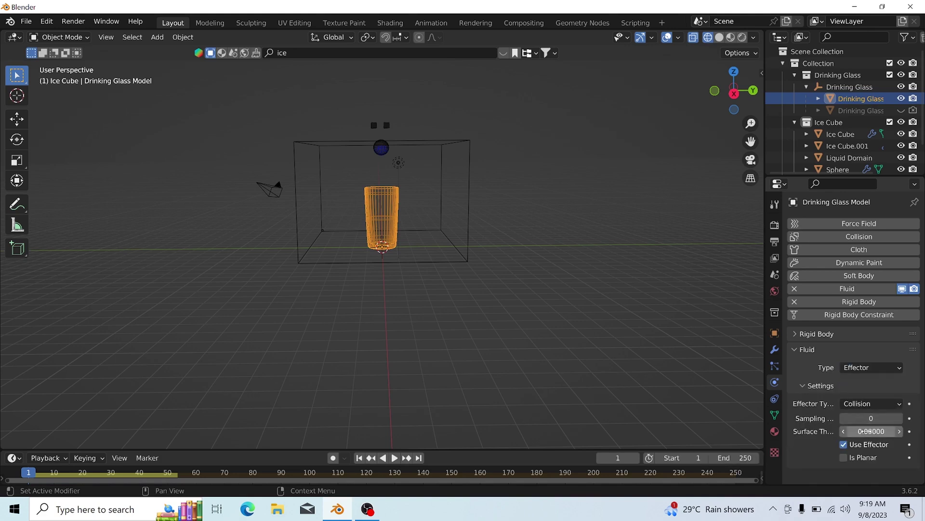
# Set the surface thickness of the Drinking Glass Model's fluid effector to 3
pyautogui.click(867, 431)
pyautogui.write('3')
pyautogui.press('Return')
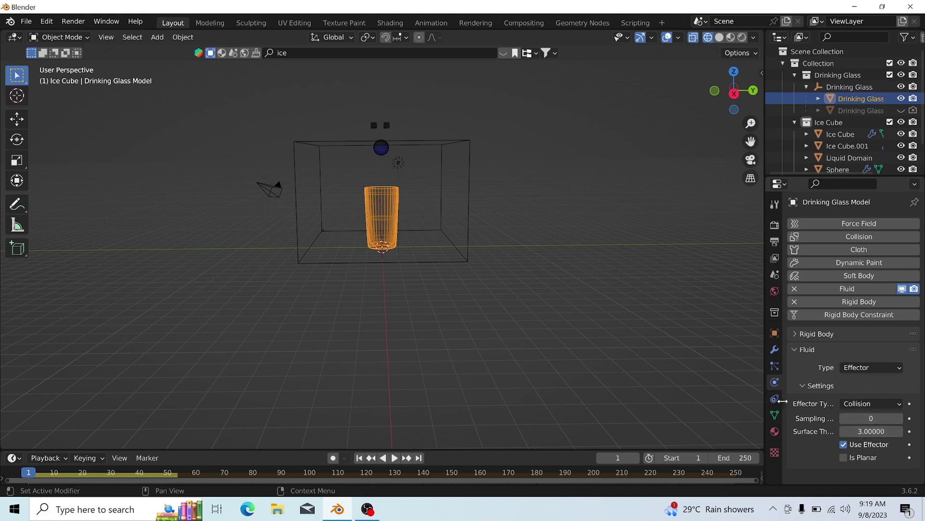
# Add Fluid physics of type Effector to the hidden Drinking Glass Model.001
pyautogui.click(862, 110)
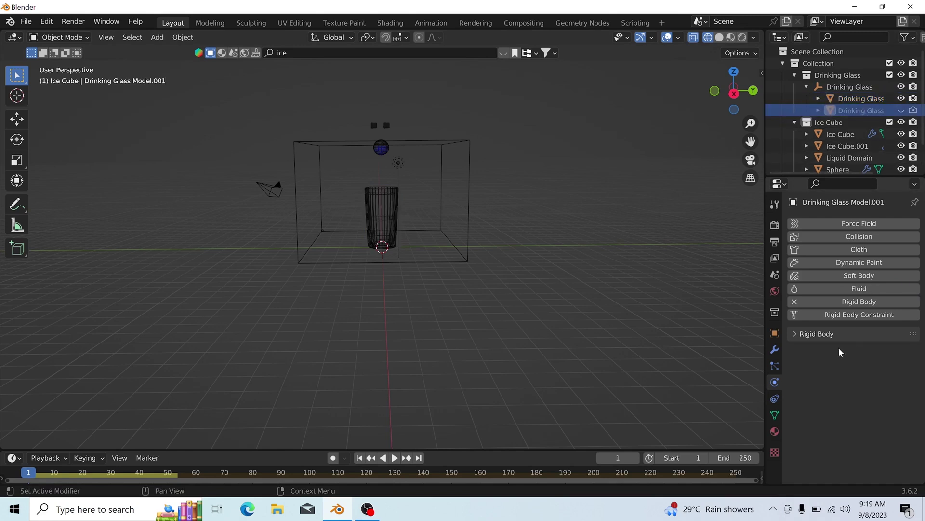
pyautogui.click(848, 290)
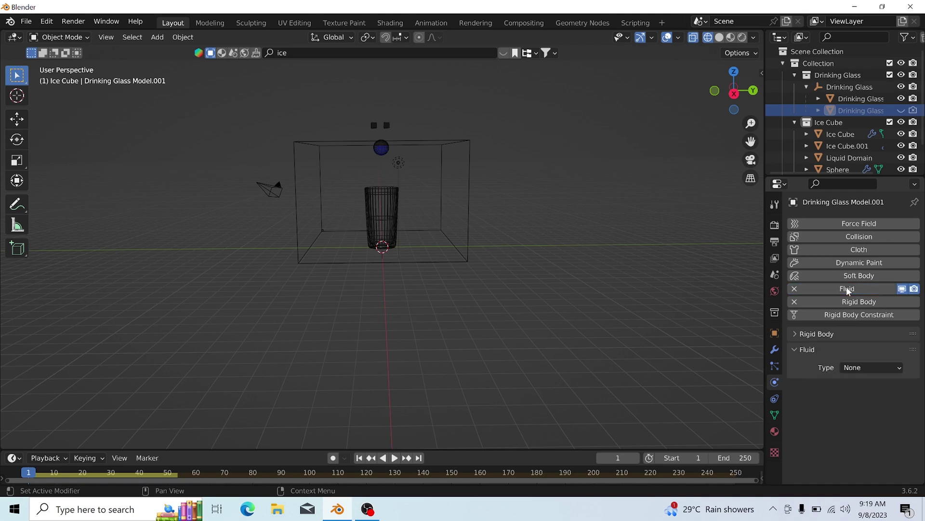
pyautogui.hotkey('ctrl', 'z')
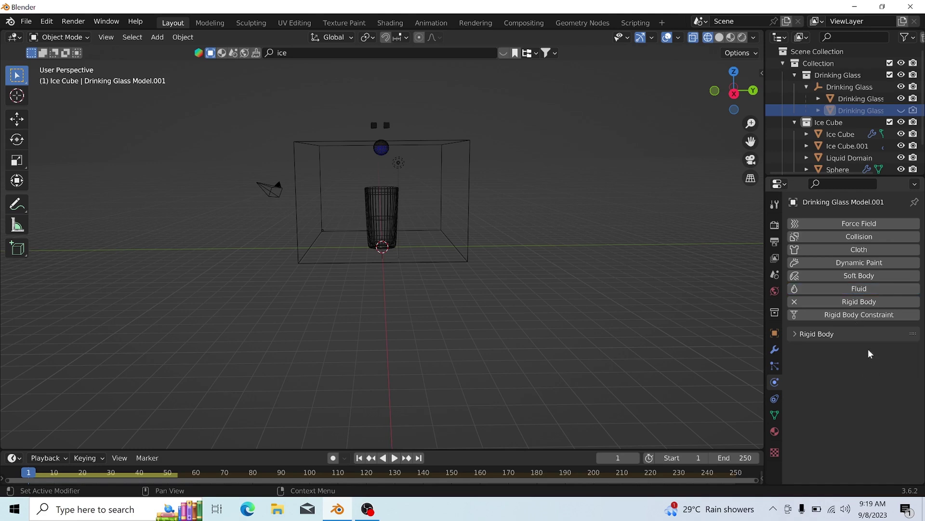
pyautogui.click(846, 288)
pyautogui.click(887, 368)
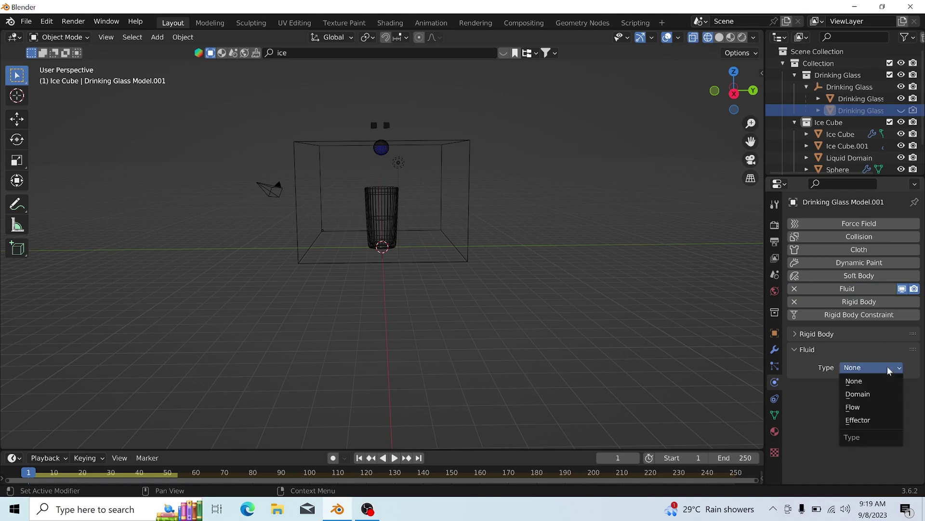
pyautogui.click(856, 420)
# Set the surface thickness of Drinking Glass Model.001's fluid effector to 3, keeping sampling substeps at 0
pyautogui.click(867, 419)
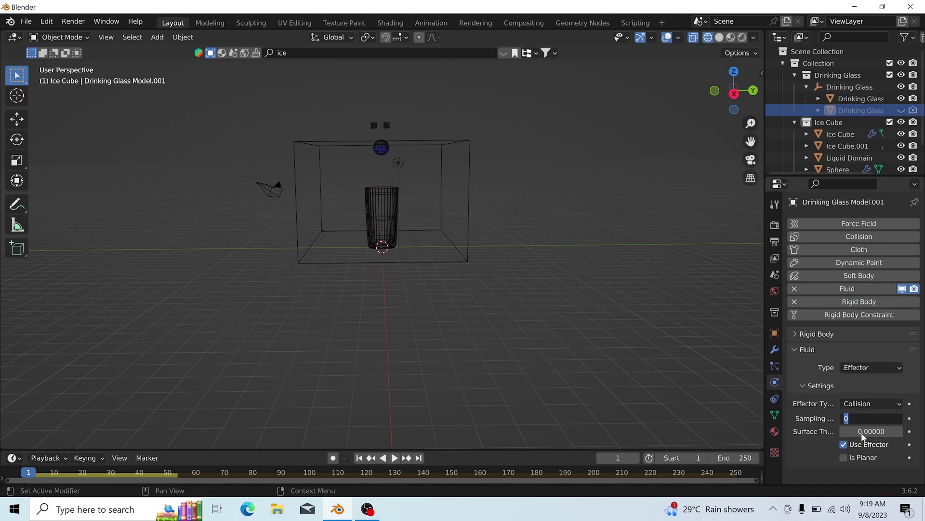
pyautogui.press('Return')
pyautogui.click(862, 432)
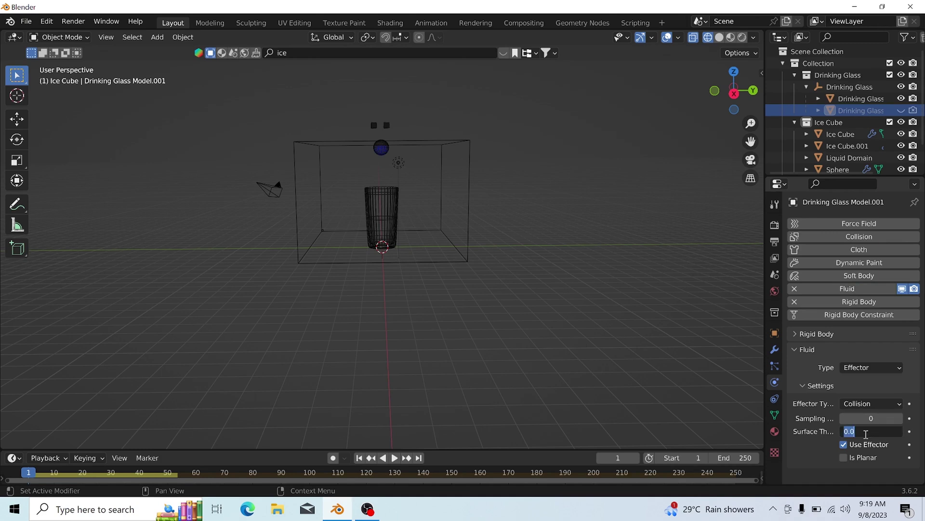
pyautogui.write('3')
pyautogui.press('Return')
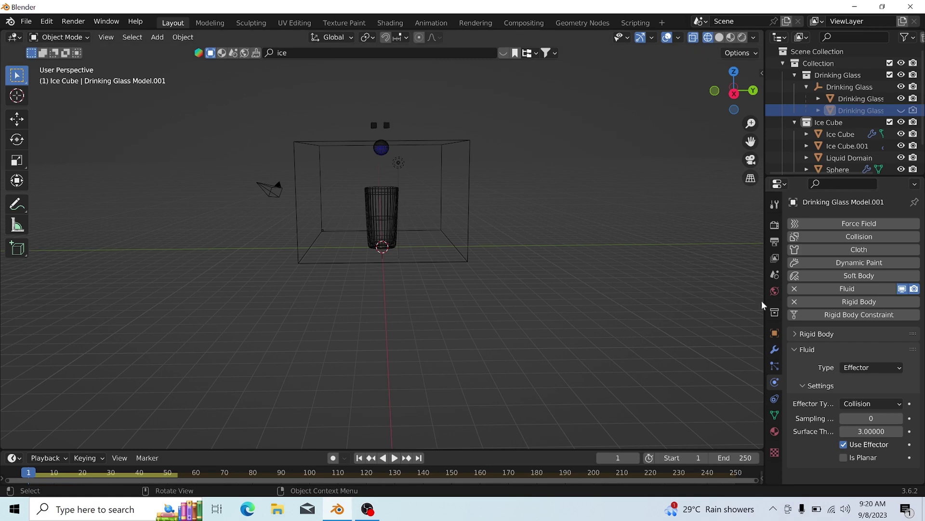
# Save the Blender file as gl.blend in the Downloads folder
pyautogui.hotkey('ctrl', 's')
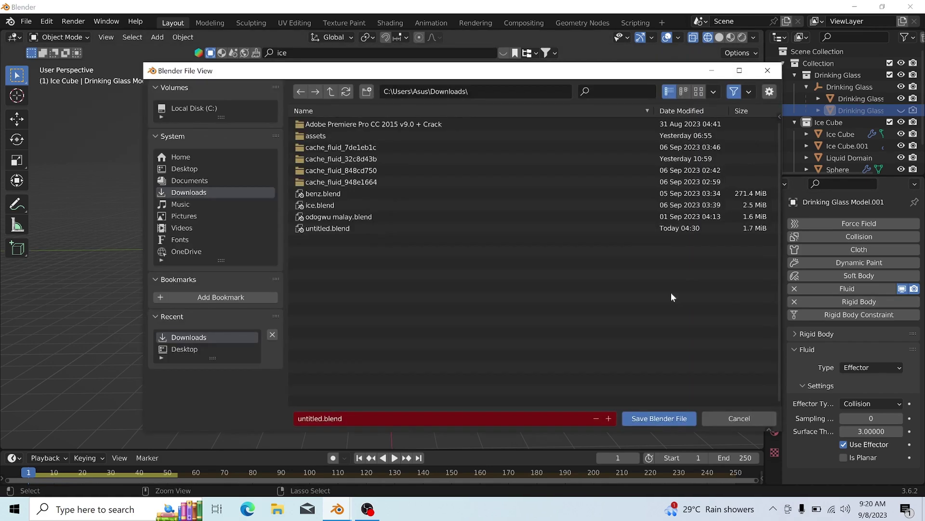
pyautogui.click(574, 418)
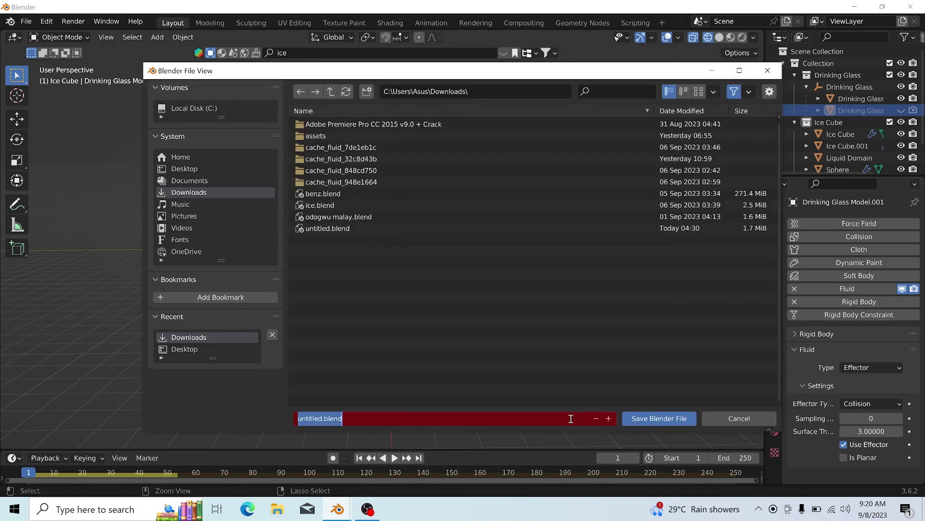
pyautogui.press('BackSpace')
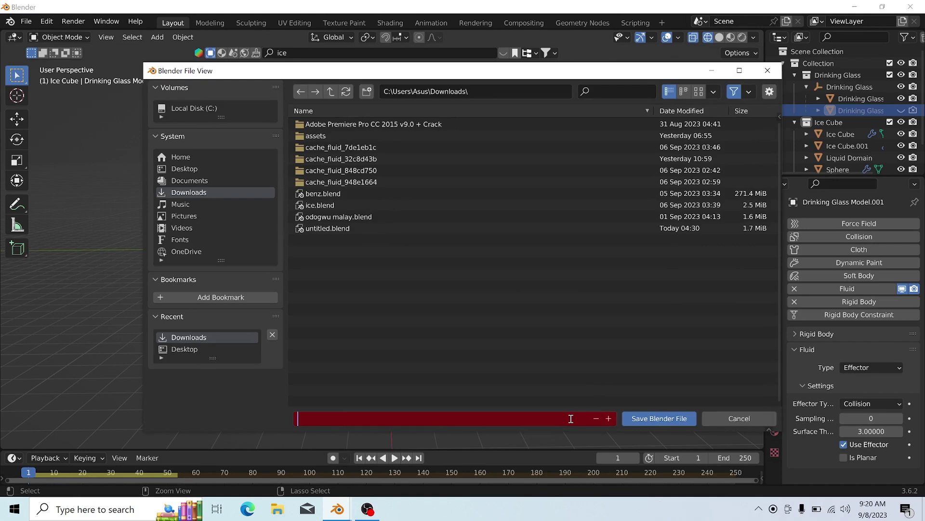
pyautogui.write('g')
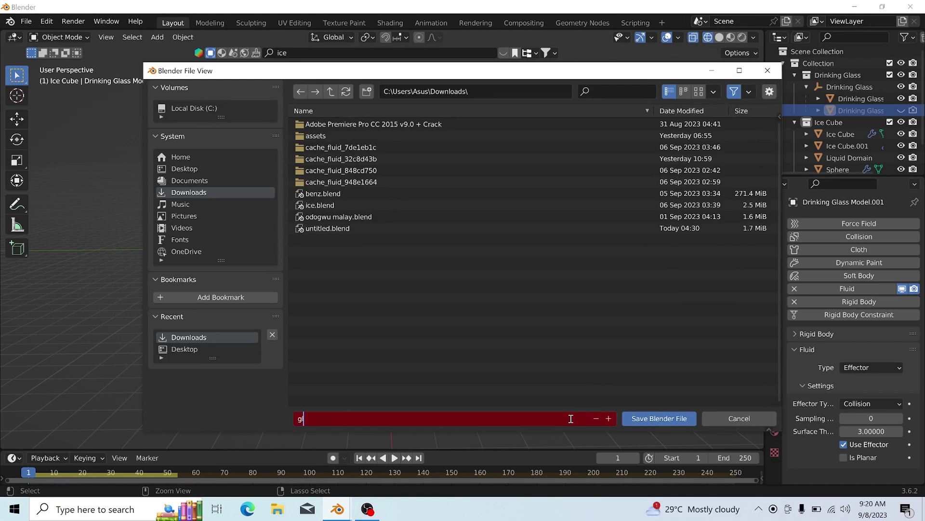
pyautogui.click(646, 419)
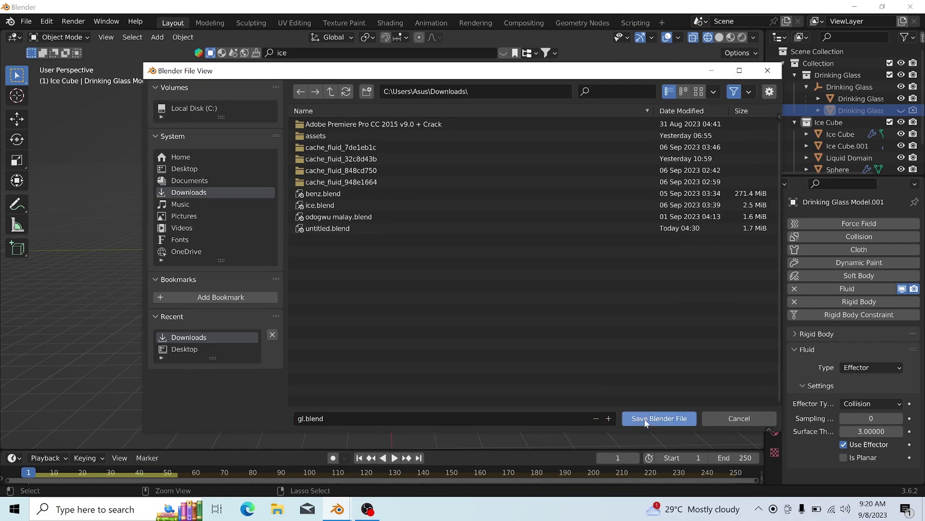
pyautogui.click(645, 419)
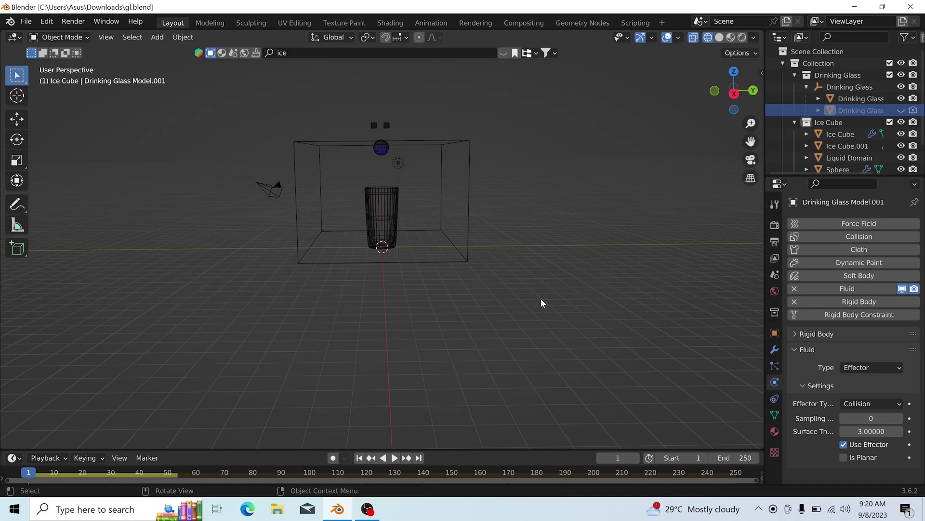
# Enable Mesh generation in the Liquid Domain's fluid settings
pyautogui.moveTo(524, 305)
pyautogui.mouseDown(button='middle')
pyautogui.moveTo(529, 283)
pyautogui.moveTo(532, 295)
pyautogui.moveTo(519, 293)
pyautogui.moveTo(527, 300)
pyautogui.mouseUp(button='middle')
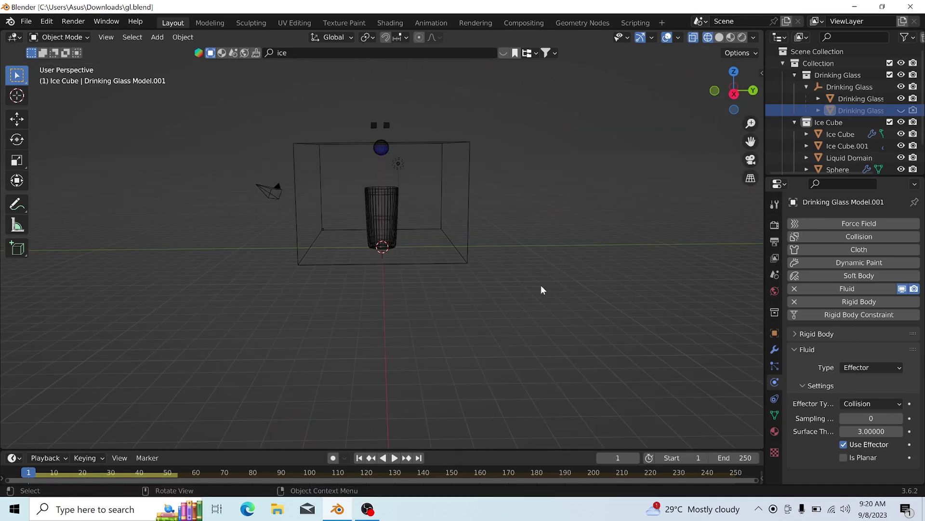
pyautogui.click(467, 182)
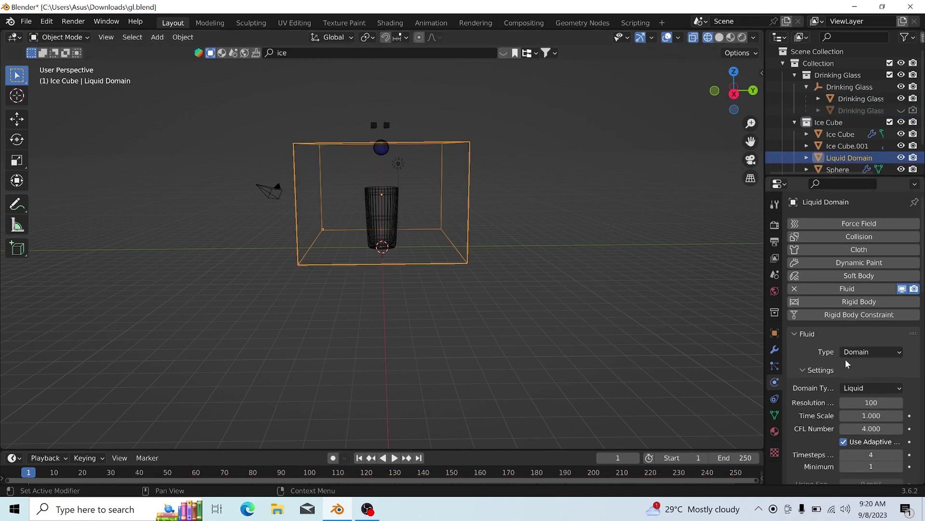
pyautogui.scroll(-2, 845, 361)
pyautogui.scroll(-10, 845, 367)
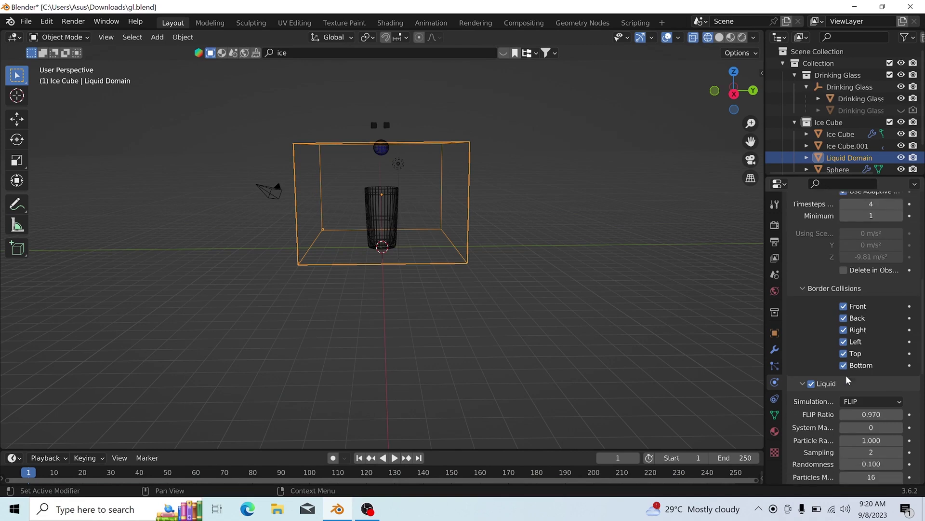
pyautogui.scroll(-9, 845, 375)
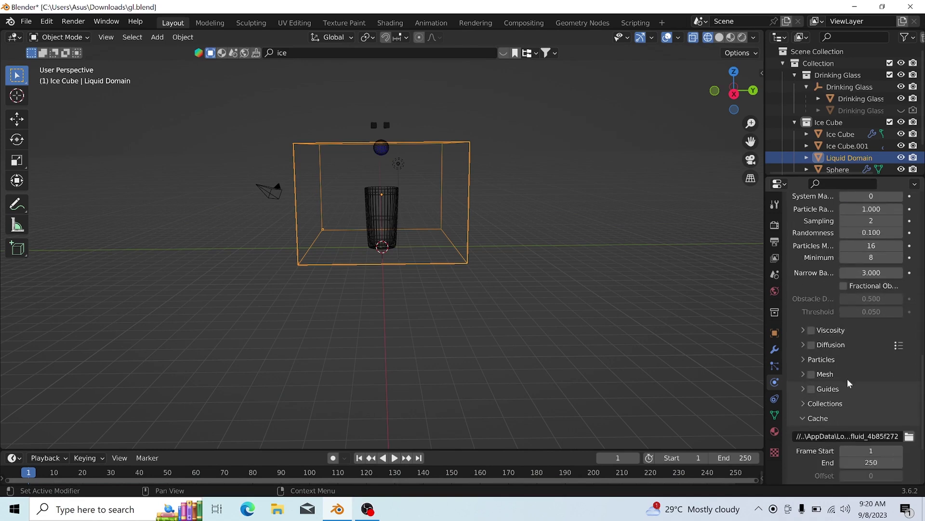
pyautogui.click(813, 373)
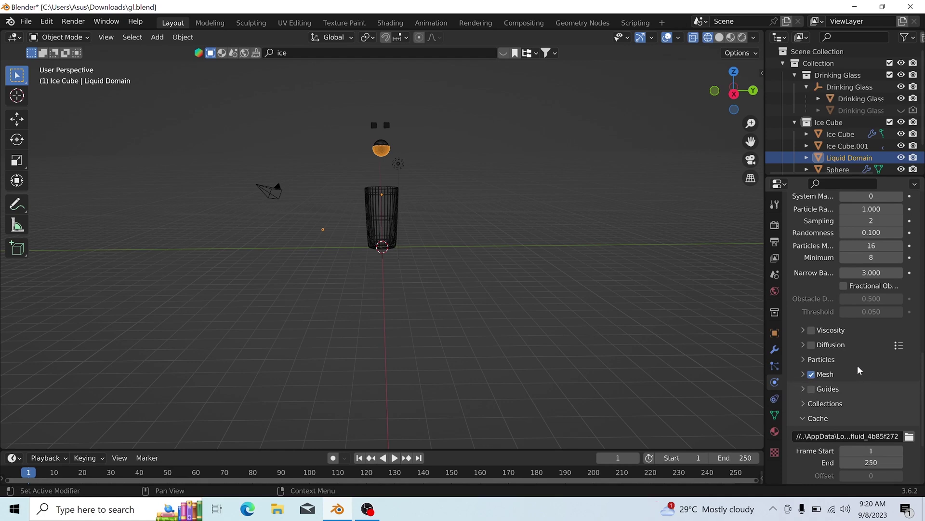
# Set the Sphere's liquid fluid flow behavior to Inflow, keeping the type as Flow and the flow type as Liquid
pyautogui.doubleClick(849, 165)
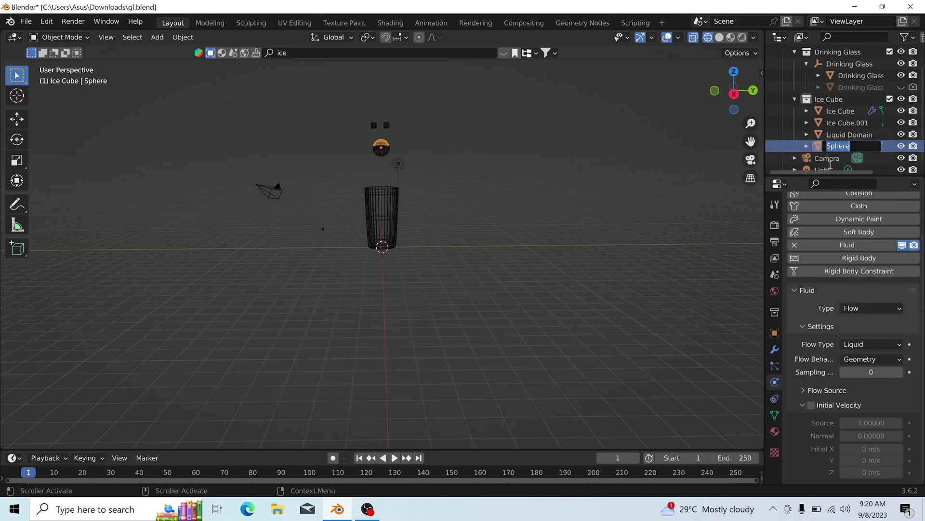
pyautogui.click(860, 135)
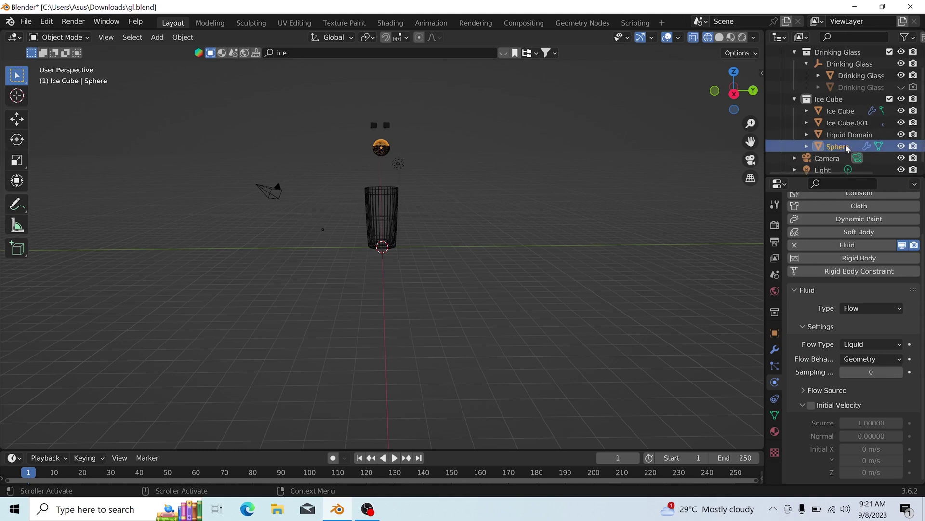
pyautogui.click(882, 307)
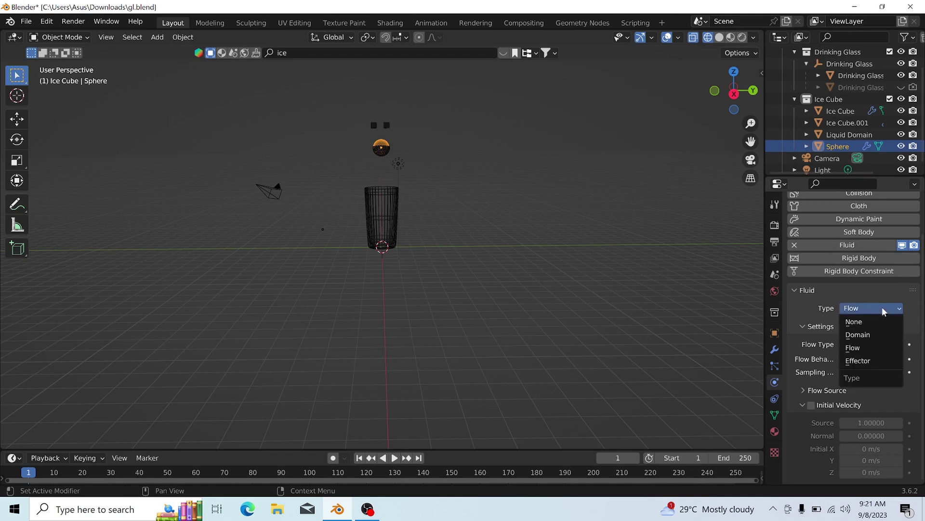
pyautogui.click(882, 307)
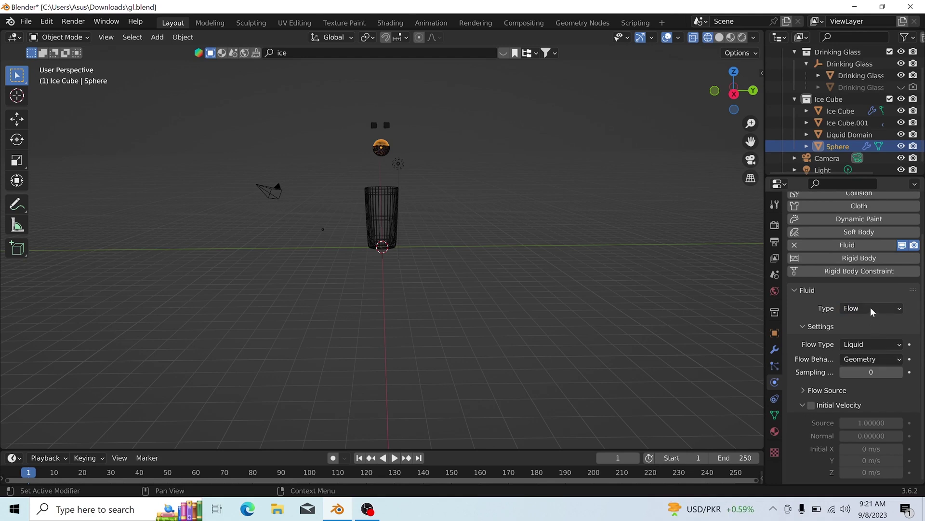
pyautogui.click(872, 343)
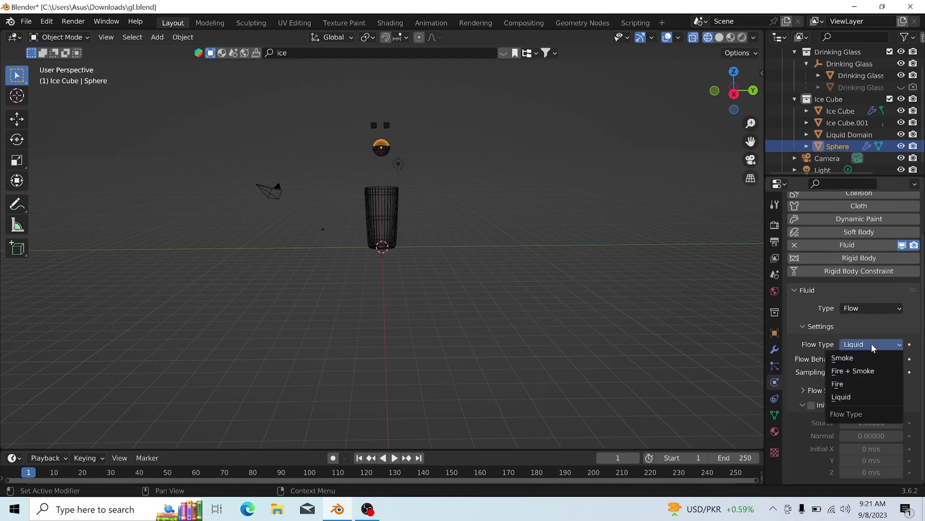
pyautogui.click(872, 343)
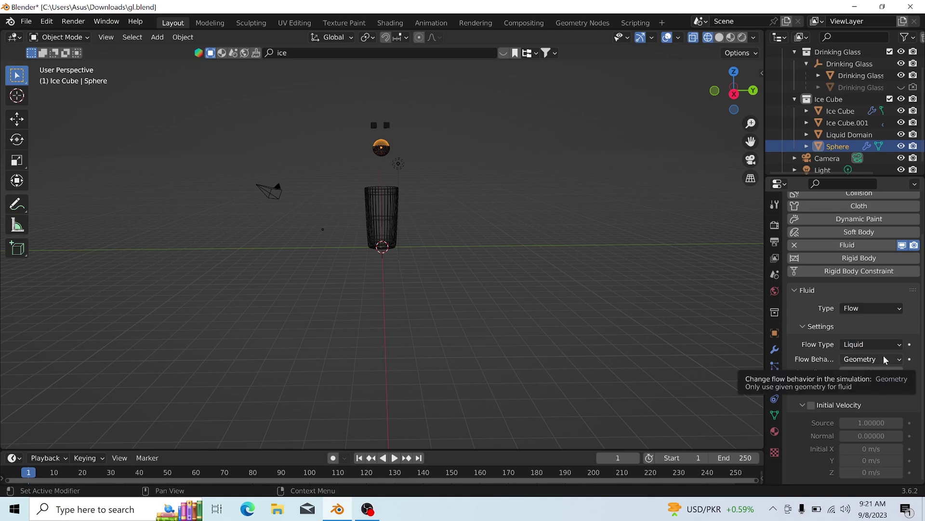
pyautogui.click(884, 357)
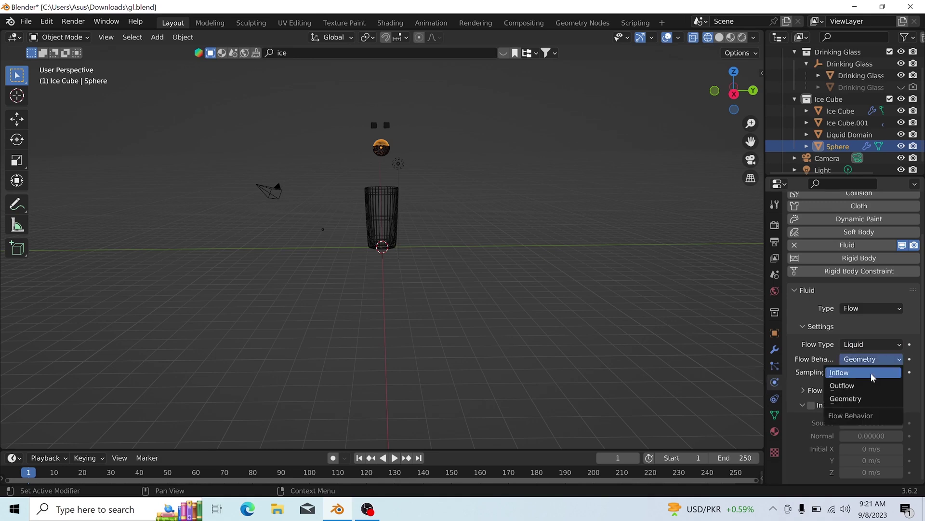
pyautogui.click(872, 372)
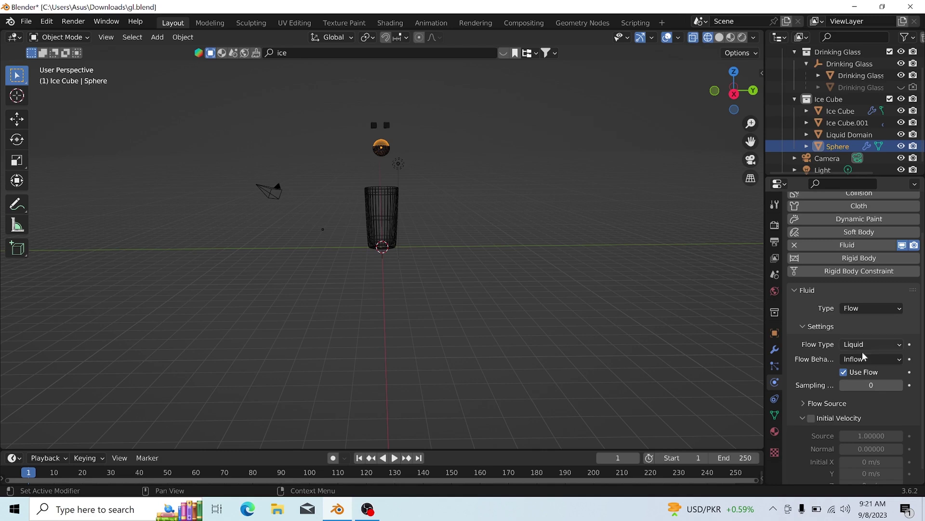
pyautogui.scroll(-1, 819, 369)
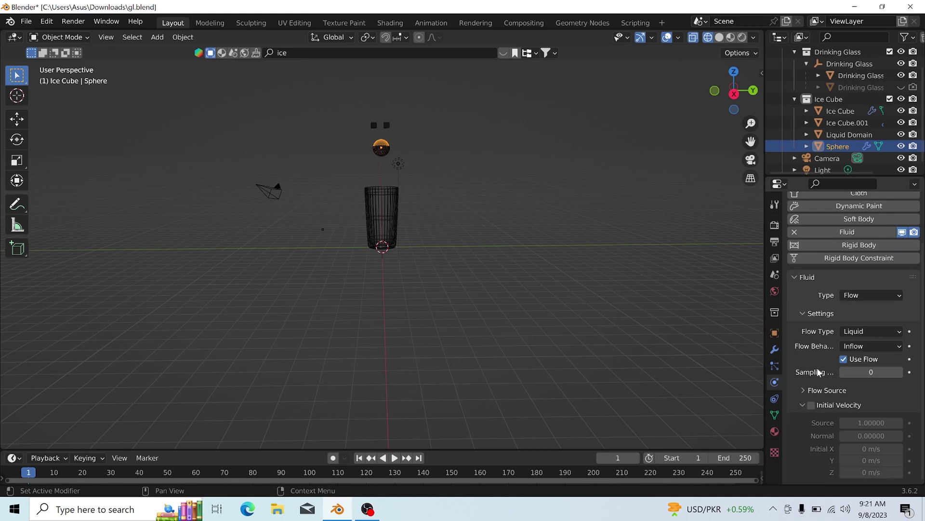
pyautogui.scroll(3, 817, 368)
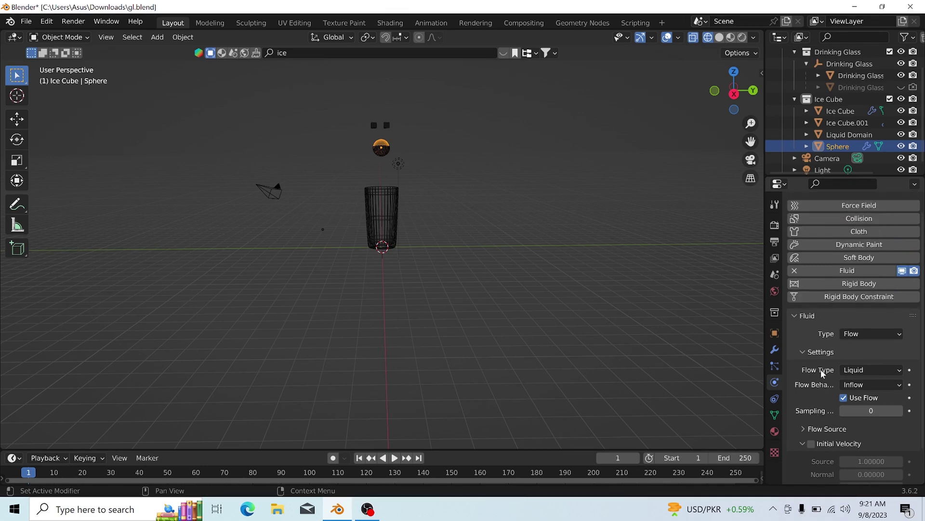
pyautogui.scroll(-3, 821, 369)
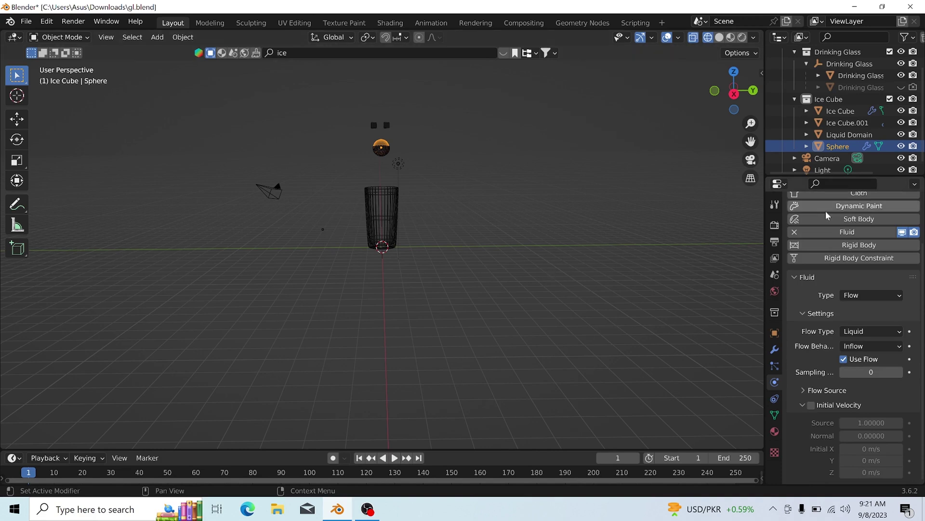
# Enable Fractional Obstacles in the Liquid Domain's fluid settings and set the obstacle distance to 0
pyautogui.click(844, 134)
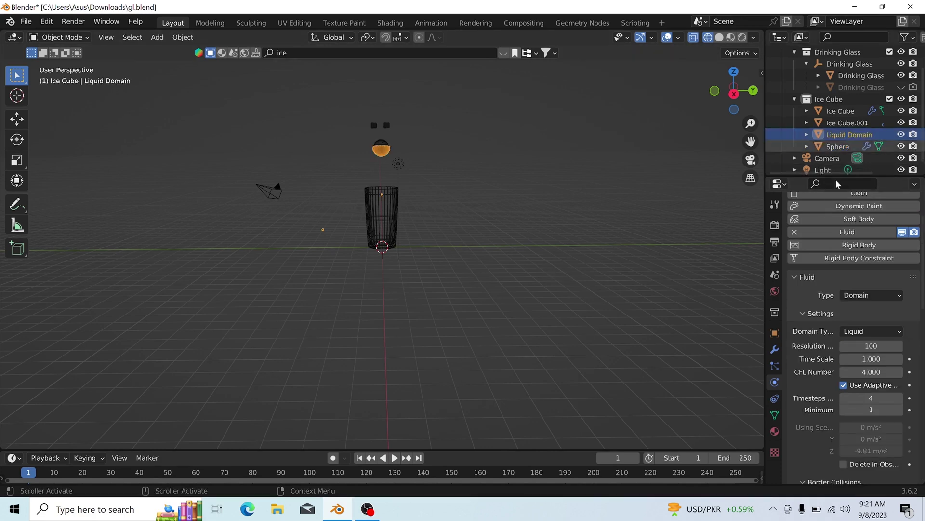
pyautogui.scroll(-10, 823, 371)
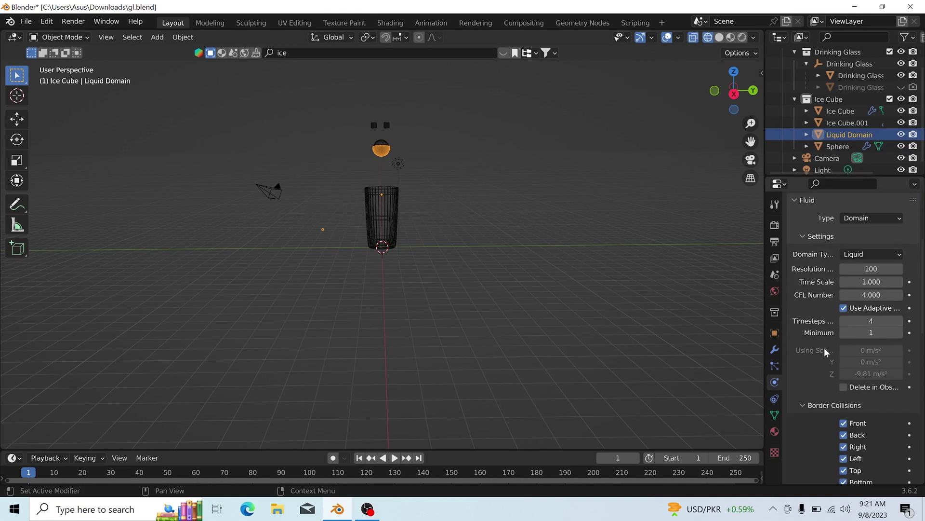
pyautogui.scroll(-7, 826, 348)
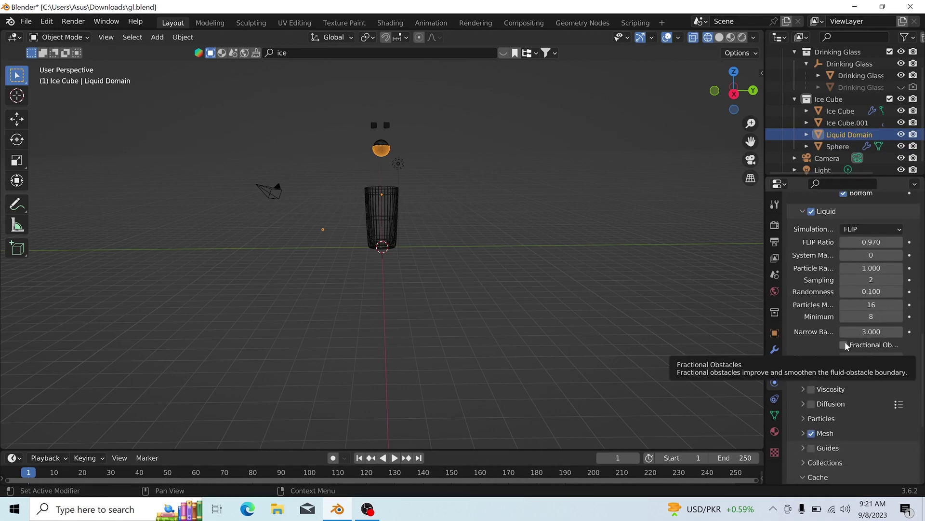
pyautogui.click(844, 344)
pyautogui.click(864, 357)
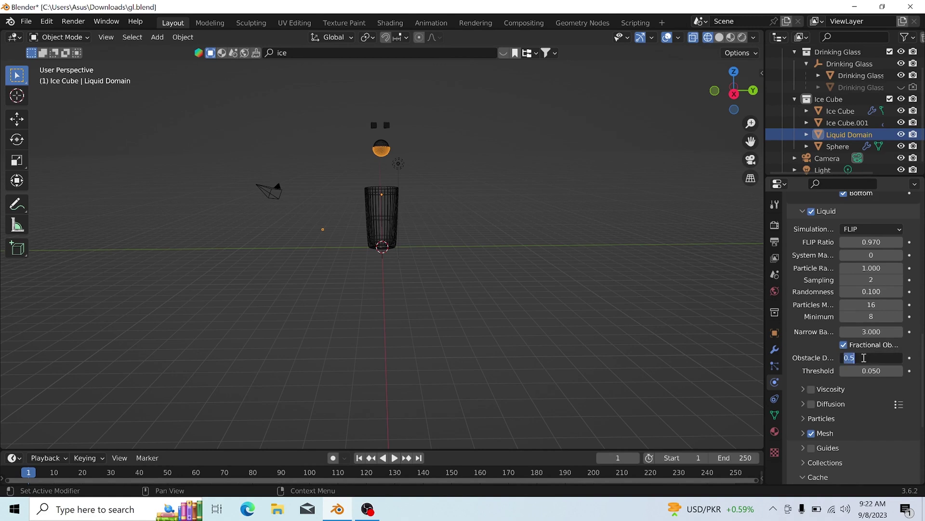
pyautogui.write('0')
pyautogui.press('Return')
# Set the Liquid Domain's cache type to All and make the cache resumable
pyautogui.scroll(-7, 819, 359)
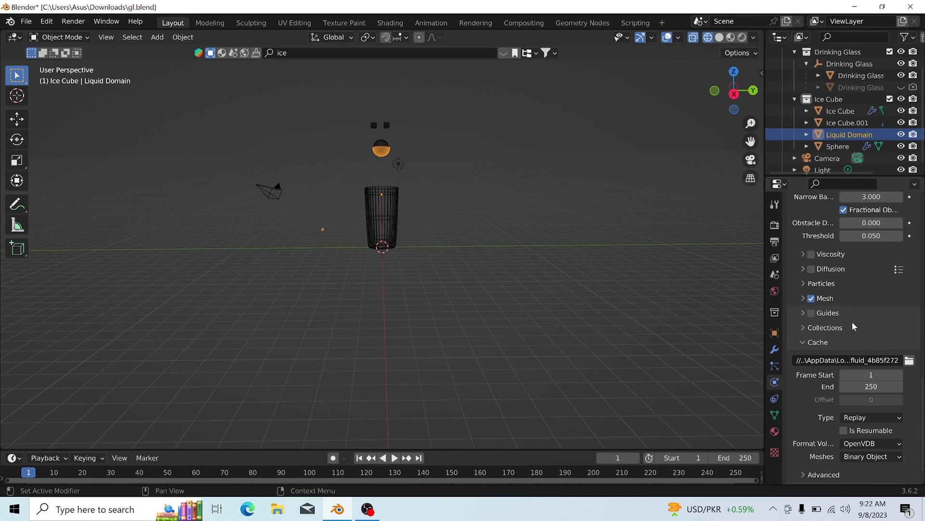
pyautogui.scroll(-1, 852, 322)
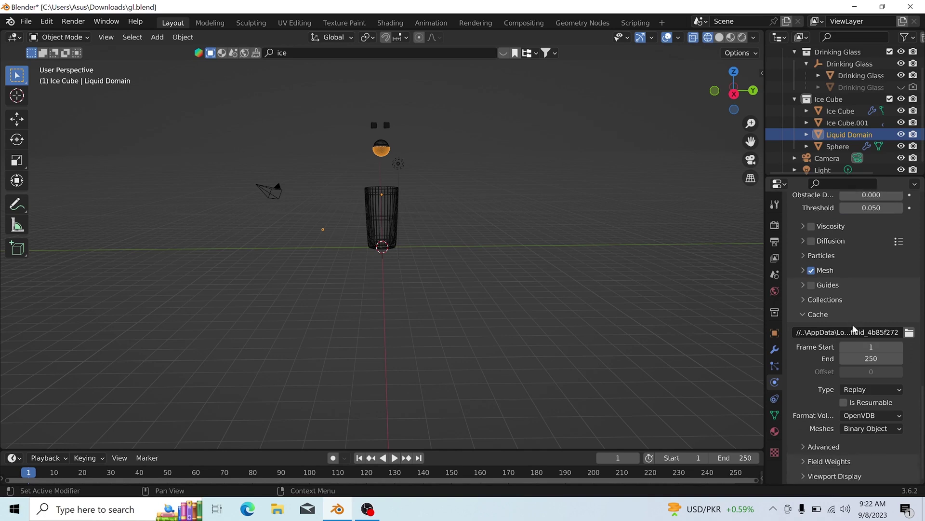
pyautogui.click(866, 389)
pyautogui.click(867, 400)
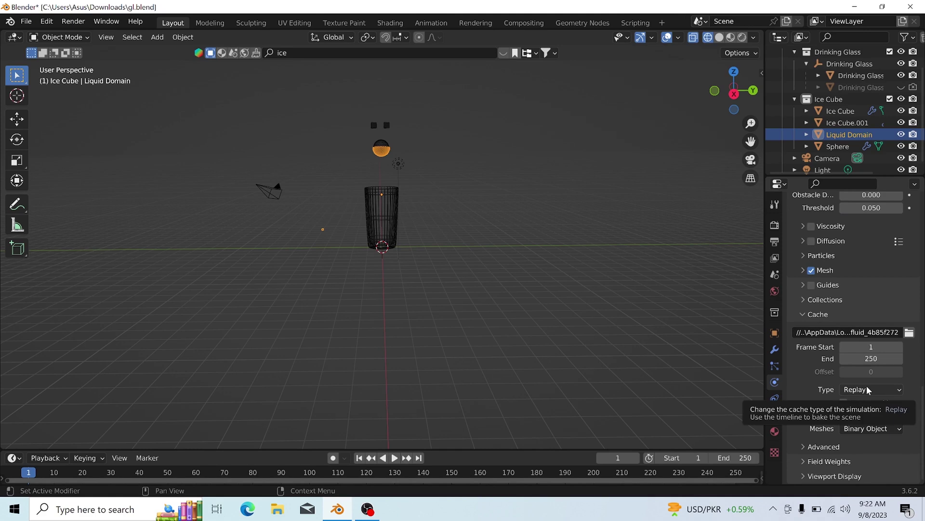
pyautogui.click(866, 389)
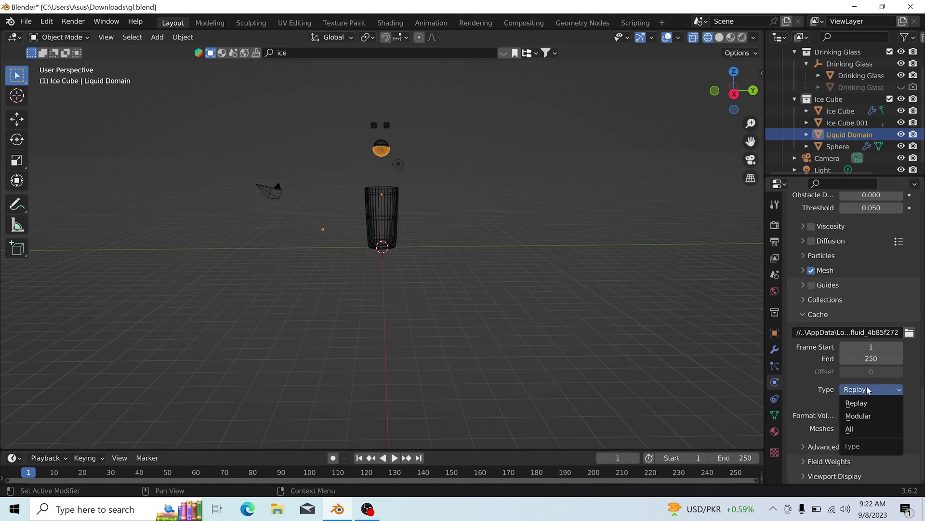
pyautogui.click(854, 429)
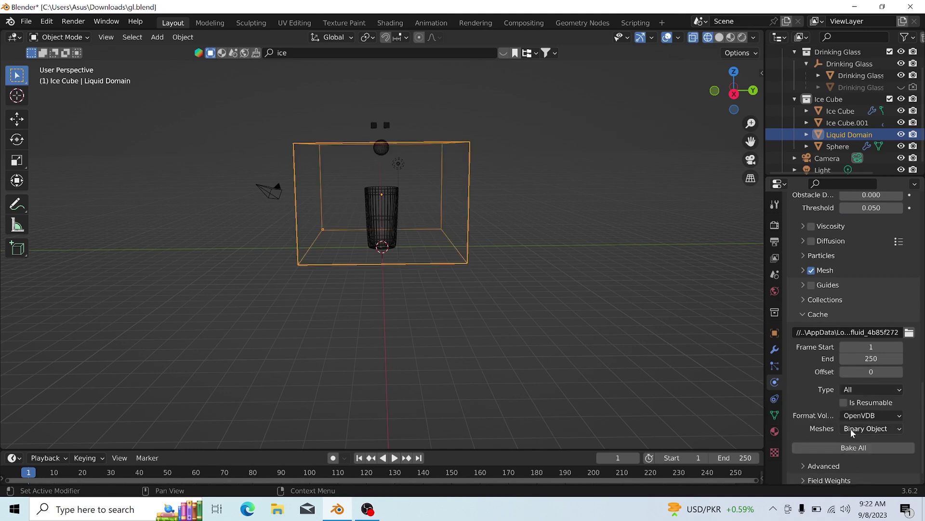
pyautogui.scroll(-1, 860, 400)
pyautogui.click(848, 383)
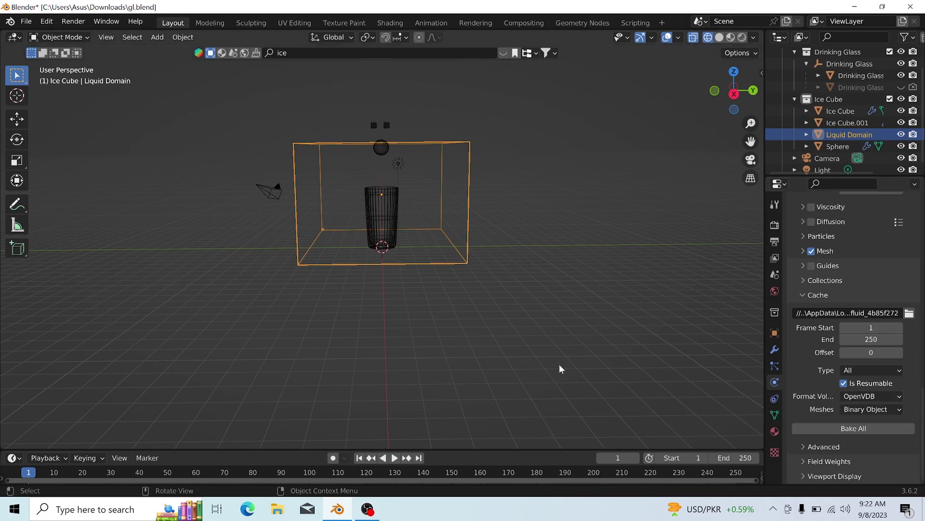
# Save the file and bake the scene's rigid body world cache for frames 1 to 250
pyautogui.hotkey('ctrl', 's')
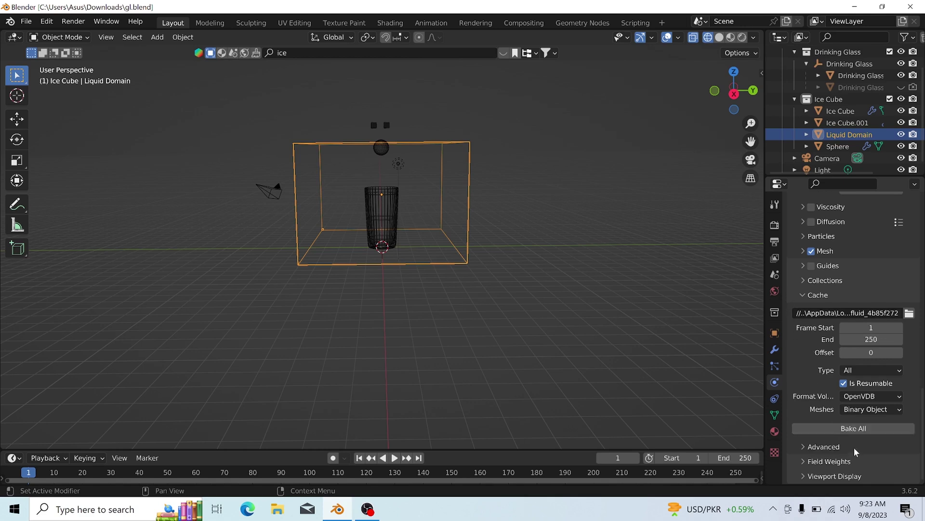
pyautogui.click(776, 274)
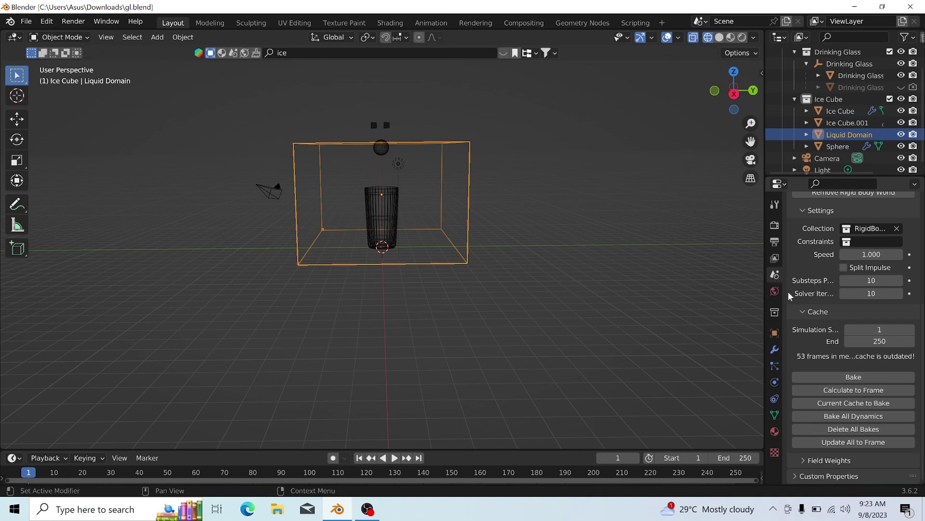
pyautogui.click(861, 375)
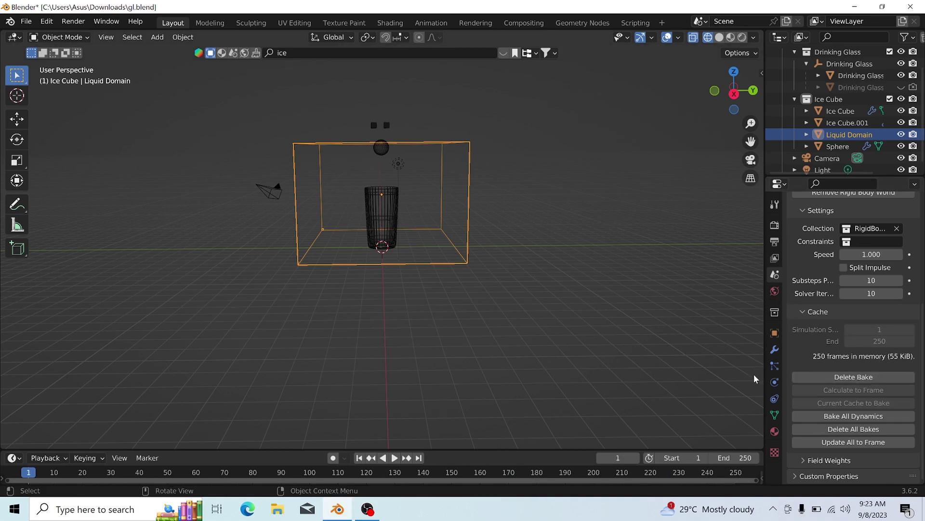
# Set the mesh Upres Factor of the Liquid Domain's fluid simulation to 4
pyautogui.click(775, 382)
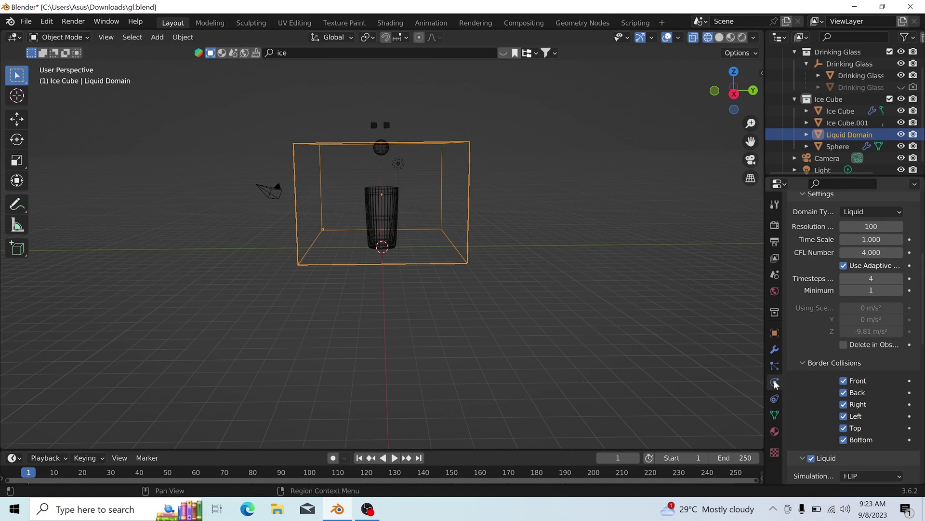
pyautogui.scroll(-3, 854, 379)
pyautogui.scroll(-15, 855, 377)
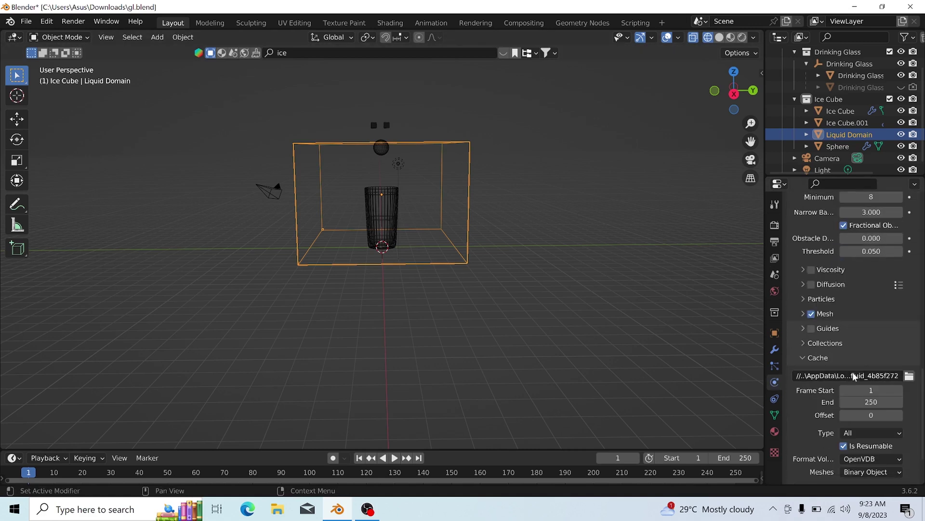
pyautogui.click(803, 313)
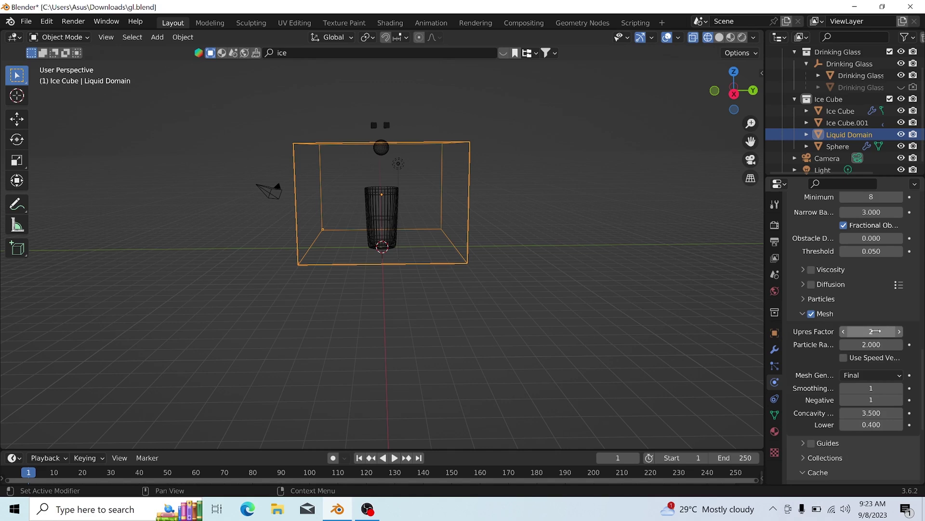
pyautogui.click(875, 331)
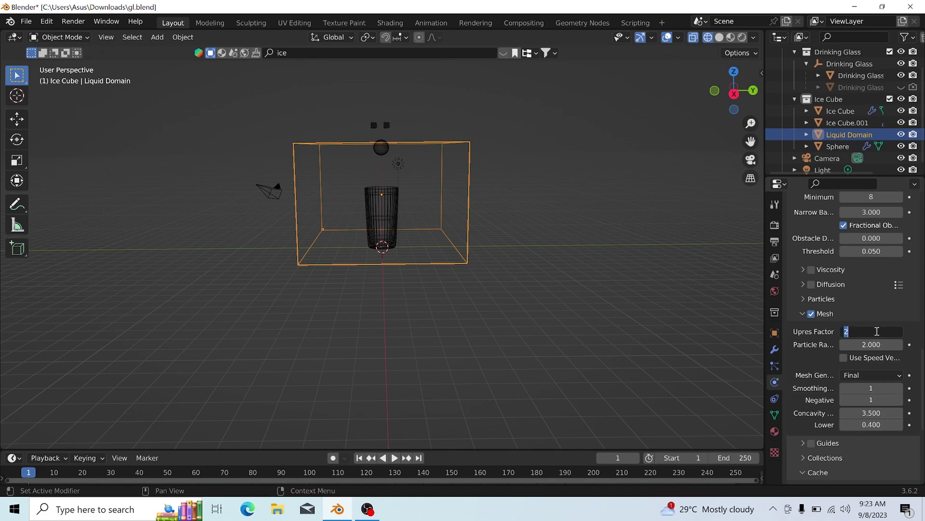
pyautogui.write('4')
pyautogui.press('Return')
# Bake all of the Liquid Domain's fluid simulation data for frames 1 to 250
pyautogui.scroll(-6, 819, 369)
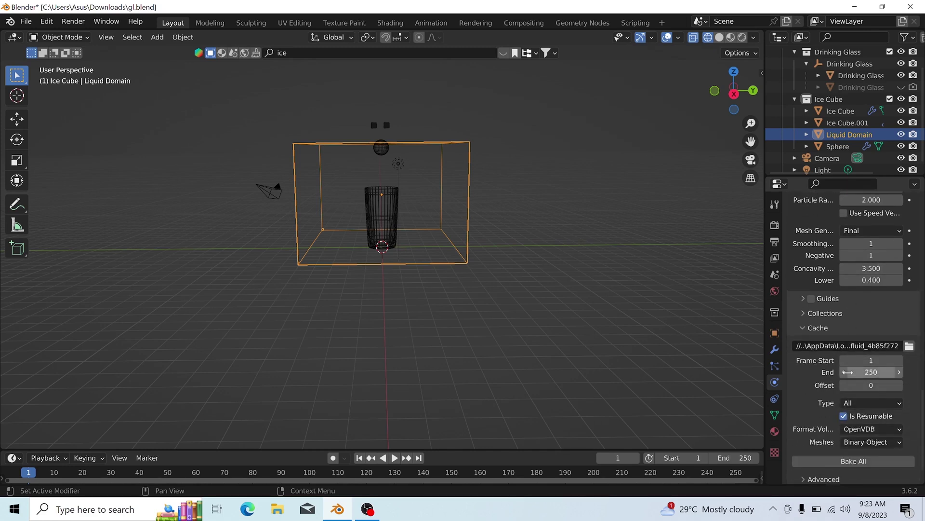
pyautogui.scroll(-2, 848, 373)
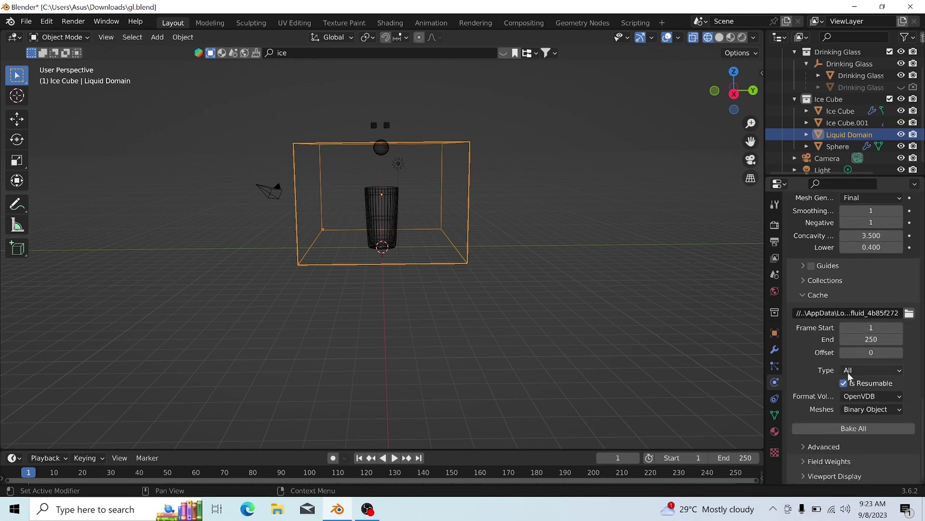
pyautogui.click(855, 427)
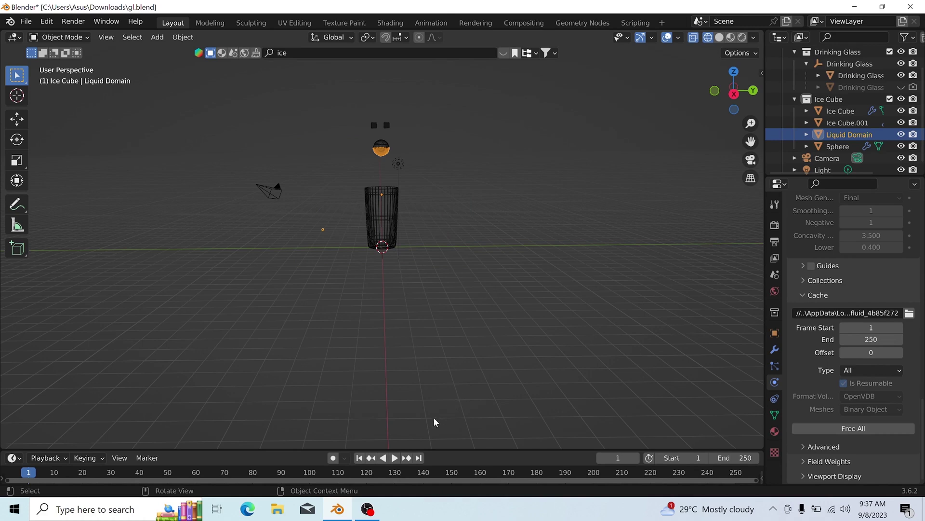
# Play back the baked simulation and scrub the timeline back to frame 39 to check how the liquid fills the glass
pyautogui.click(394, 458)
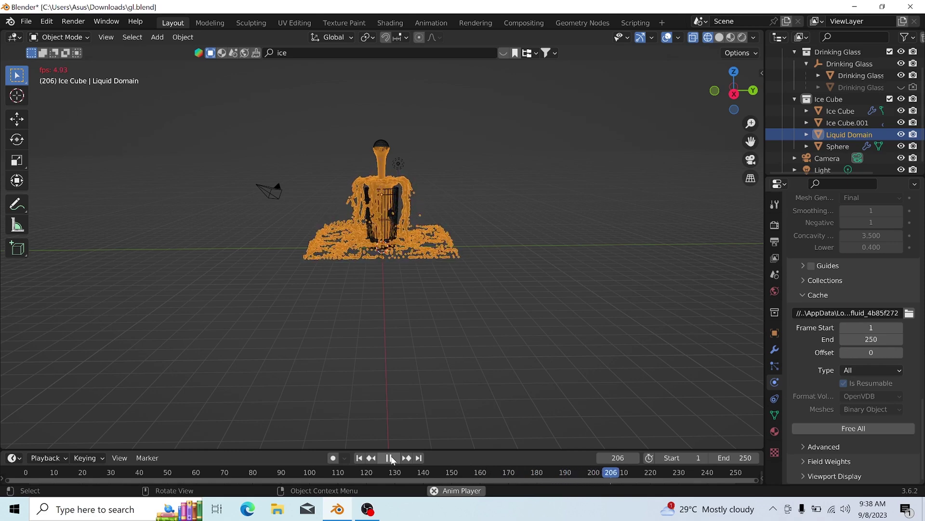
pyautogui.click(390, 458)
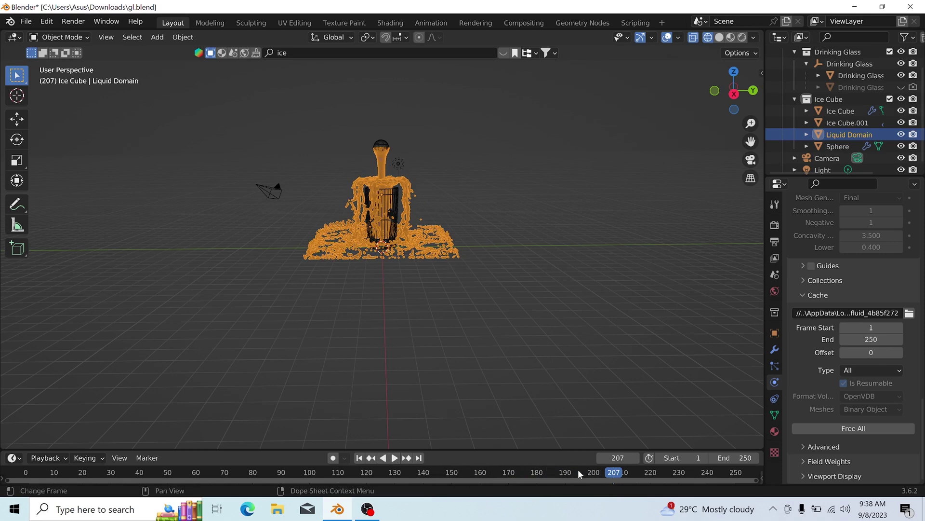
pyautogui.press('space')
pyautogui.moveTo(527, 480)
pyautogui.mouseDown()
pyautogui.moveTo(322, 471)
pyautogui.moveTo(244, 478)
pyautogui.moveTo(173, 502)
pyautogui.mouseUp()
pyautogui.press('space')
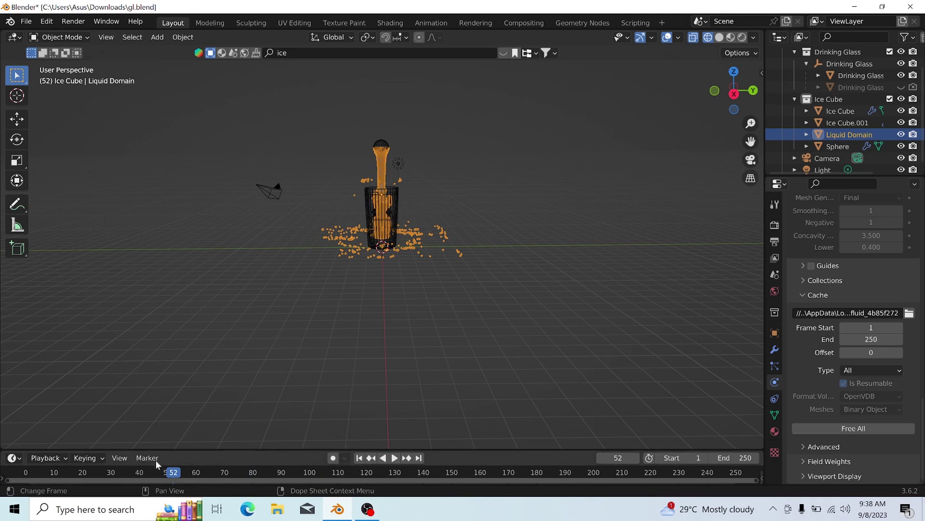
pyautogui.moveTo(175, 472)
pyautogui.mouseDown()
pyautogui.moveTo(127, 478)
pyautogui.moveTo(138, 477)
pyautogui.mouseUp()
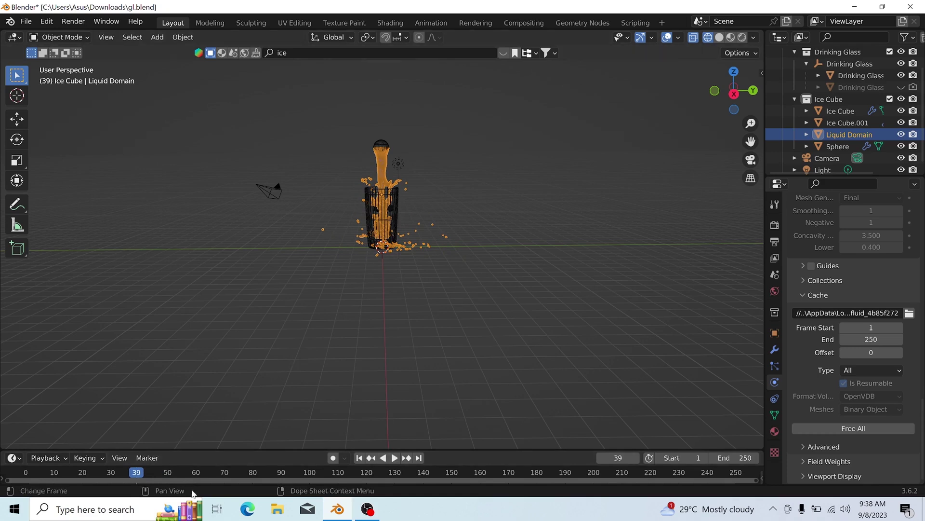
# Keyframe the Sphere's Use Flow setting as enabled at frame 41
pyautogui.moveTo(141, 472); pyautogui.dragTo(142, 473)
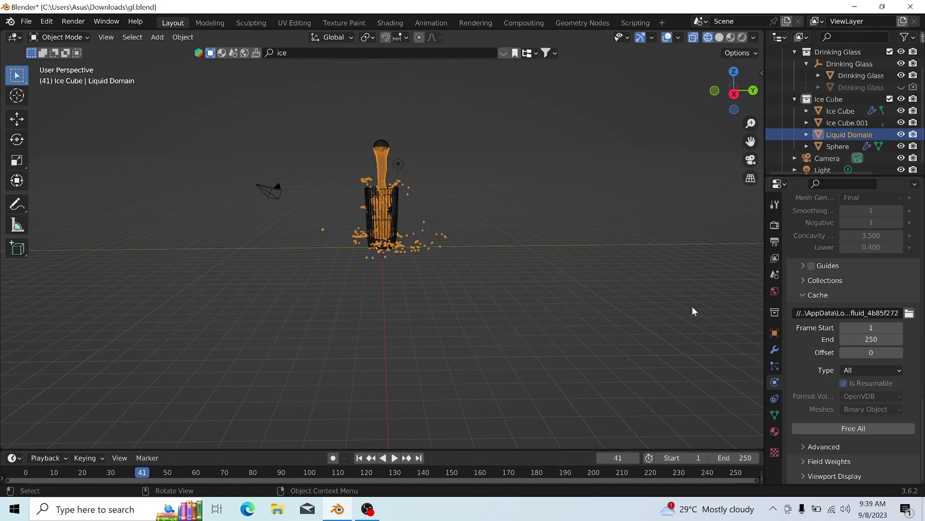
pyautogui.click(840, 146)
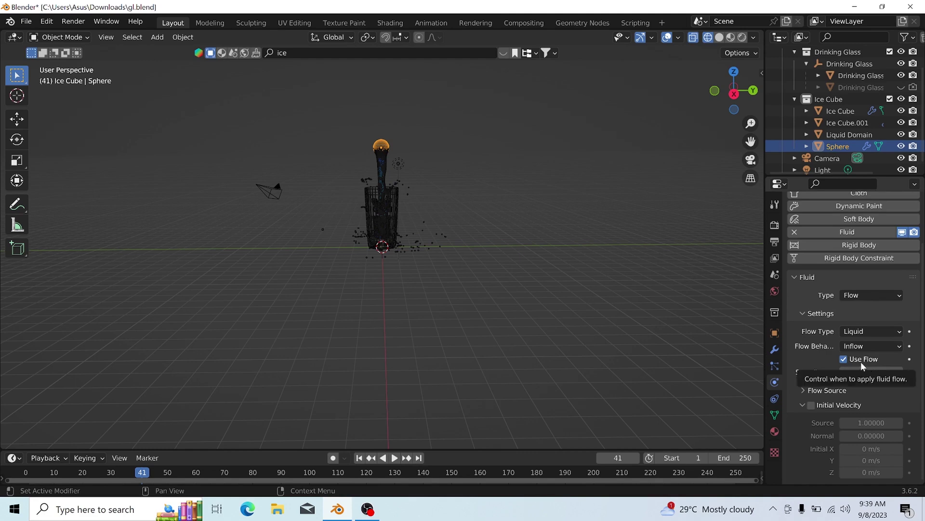
pyautogui.click(909, 360)
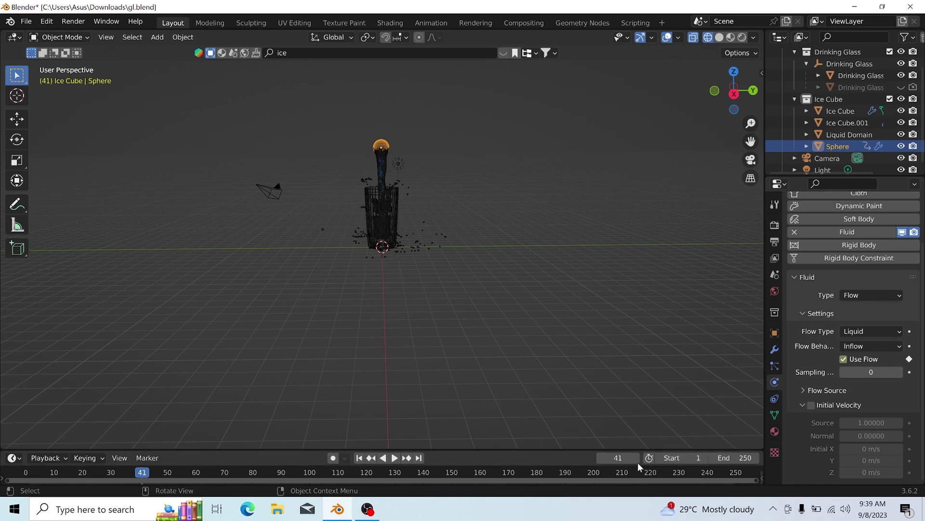
# Keyframe the Sphere's Use Flow setting as disabled at frame 42
pyautogui.click(621, 458)
pyautogui.write('42')
pyautogui.press('Return')
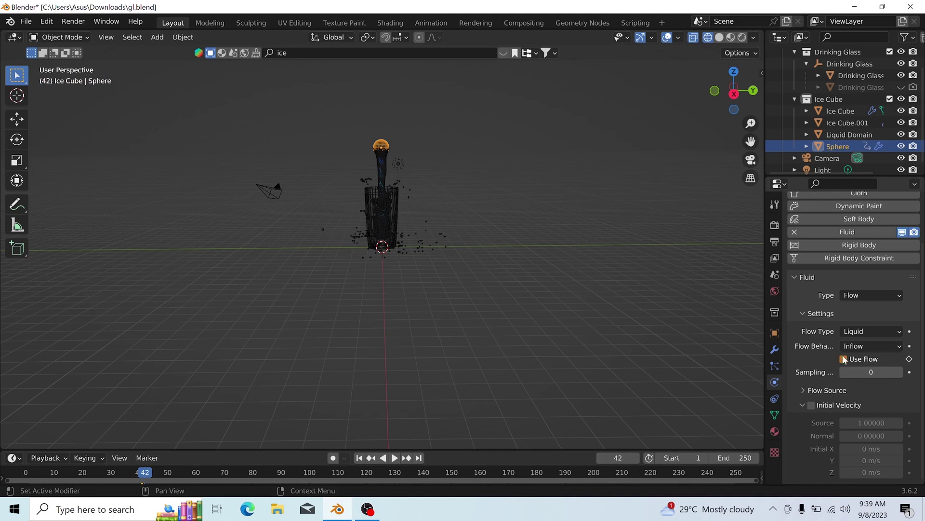
pyautogui.click(910, 359)
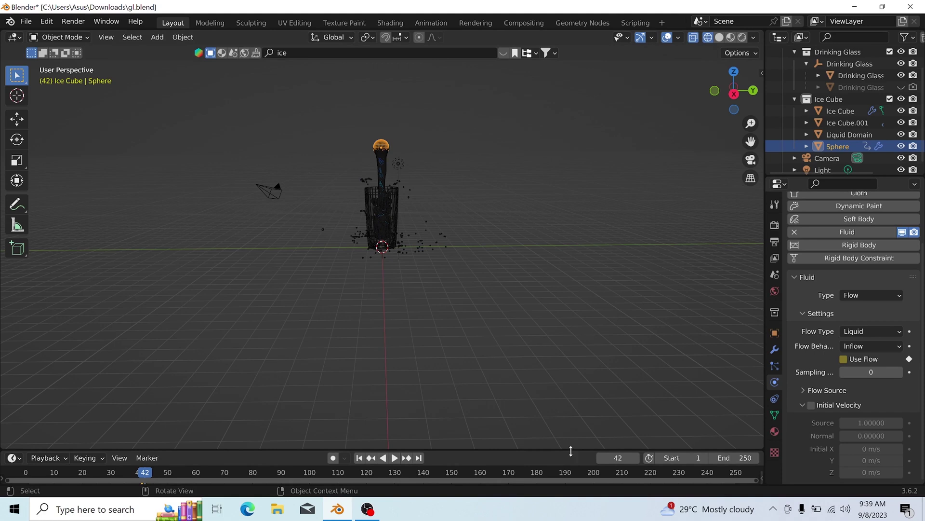
# Enlarge the timeline area and play the animation from frame 1 to check the liquid with the new flow keyframes, then return to frame 1
pyautogui.moveTo(571, 451); pyautogui.dragTo(580, 378)
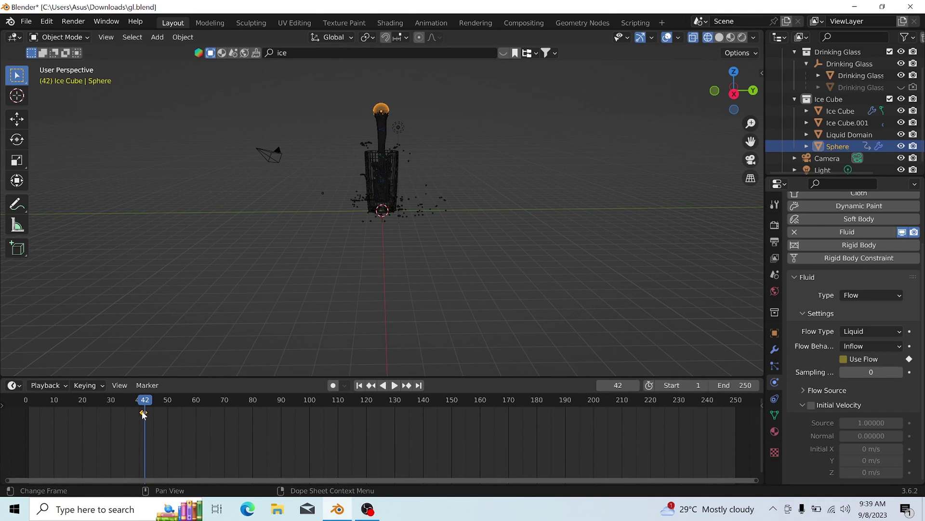
pyautogui.click(359, 385)
pyautogui.click(395, 385)
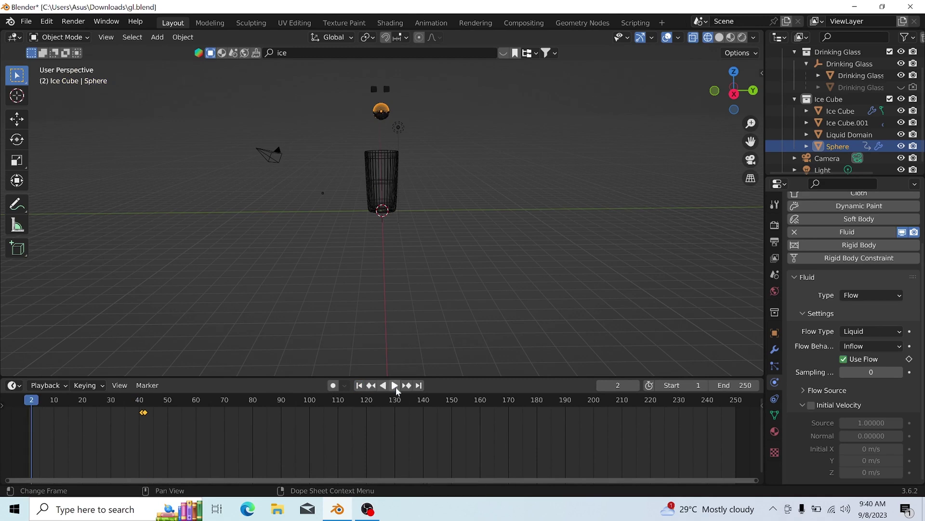
pyautogui.click(393, 386)
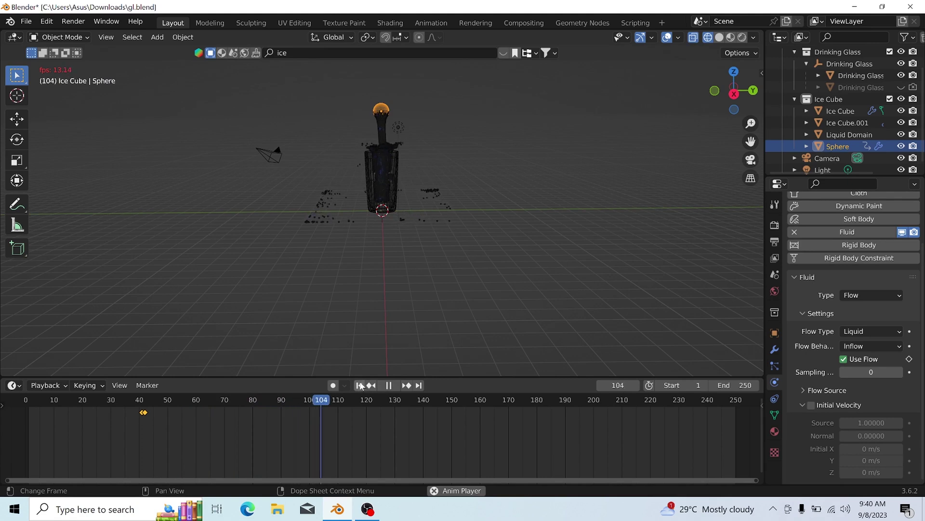
pyautogui.click(360, 385)
pyautogui.click(389, 385)
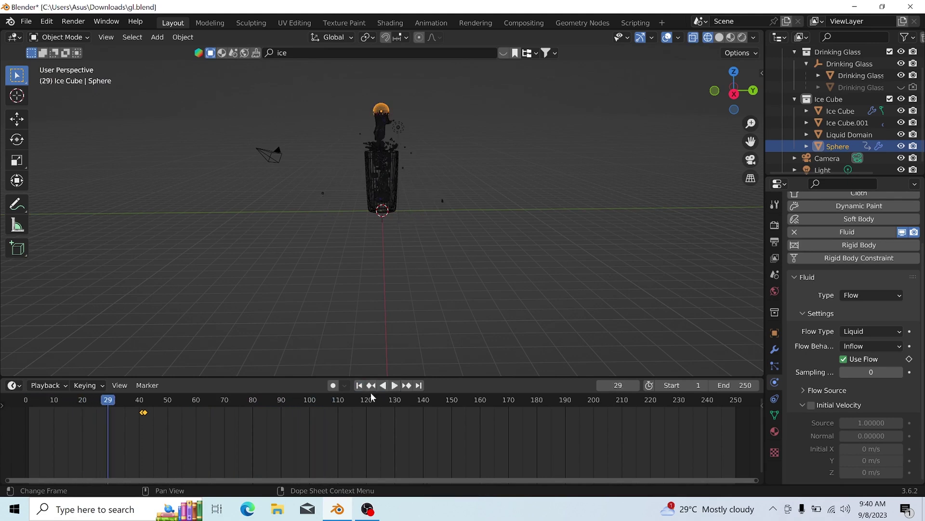
pyautogui.click(359, 385)
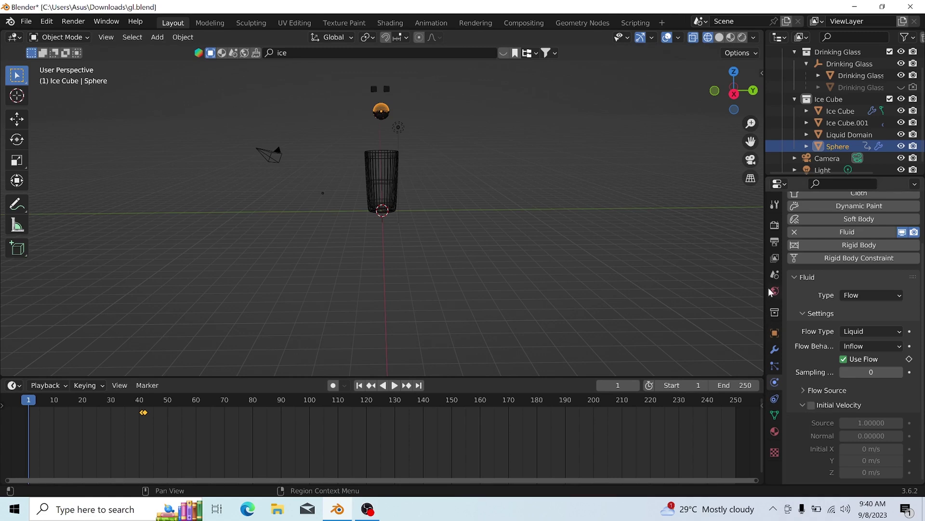
# Free all of the Liquid Domain's baked fluid simulation data
pyautogui.click(846, 135)
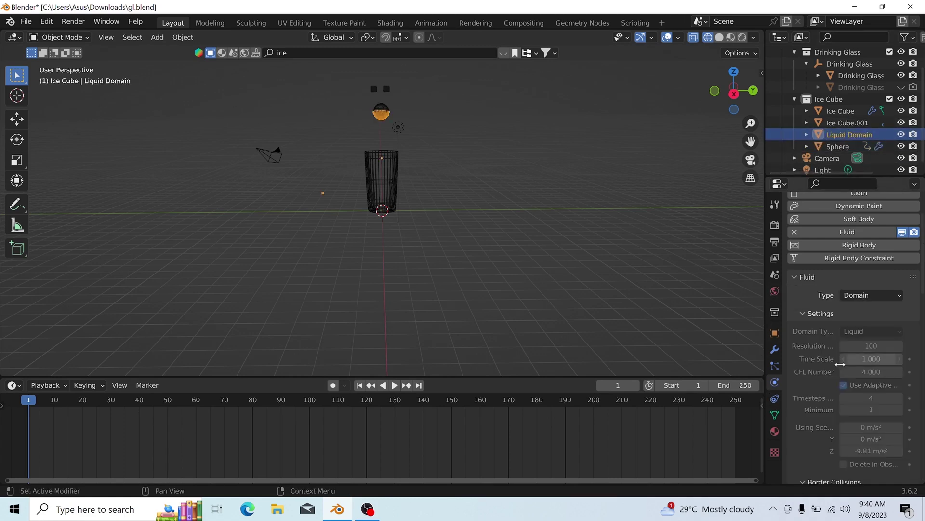
pyautogui.scroll(-5, 842, 366)
pyautogui.scroll(-15, 842, 370)
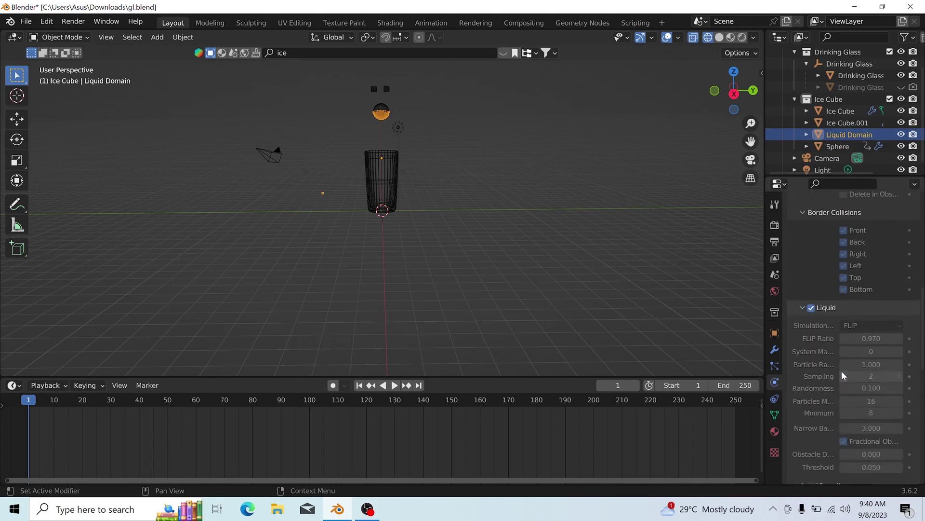
pyautogui.scroll(-10, 840, 381)
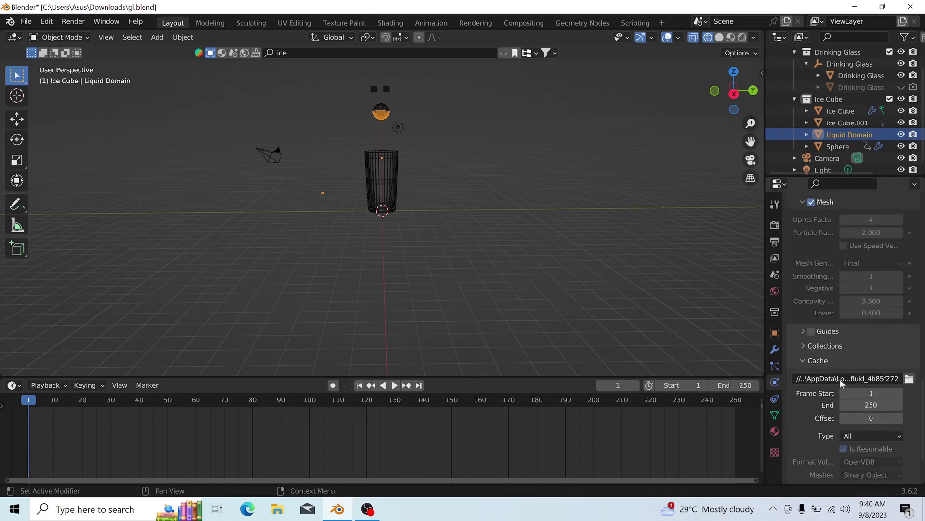
pyautogui.click(846, 429)
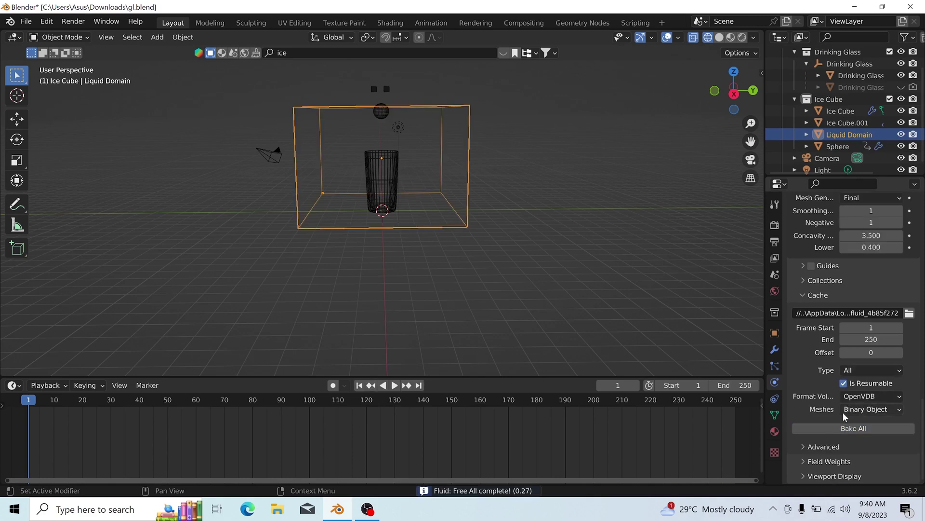
# Set the Liquid Domain's cache end frame to 80 and bake all of its fluid data
pyautogui.click(874, 340)
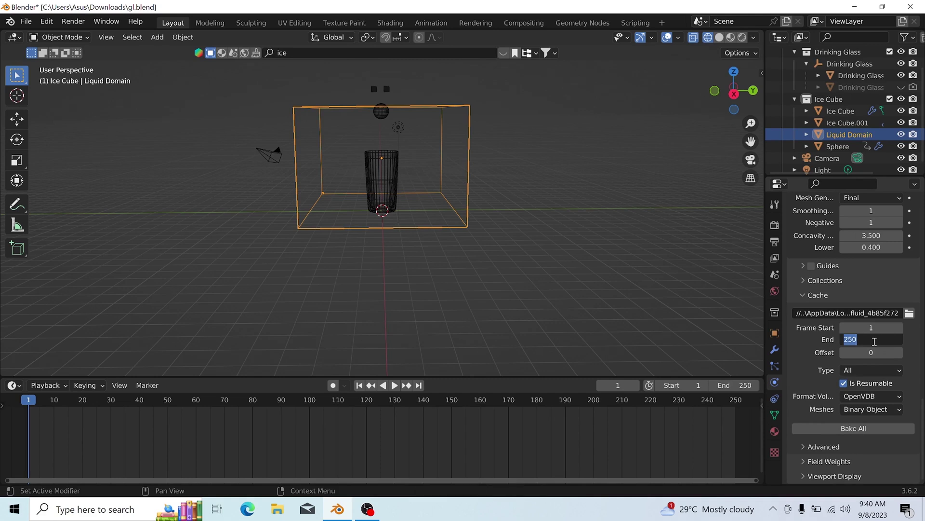
pyautogui.write('80')
pyautogui.press('Return')
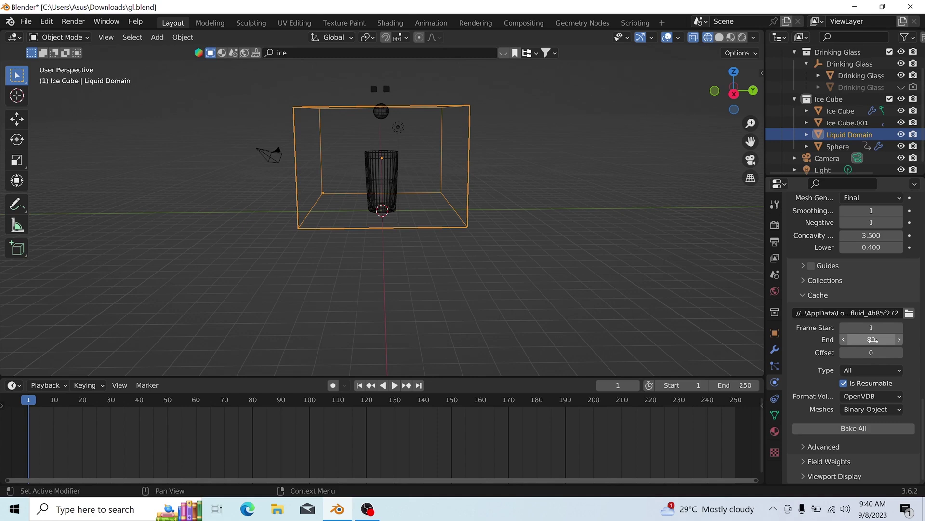
pyautogui.click(850, 427)
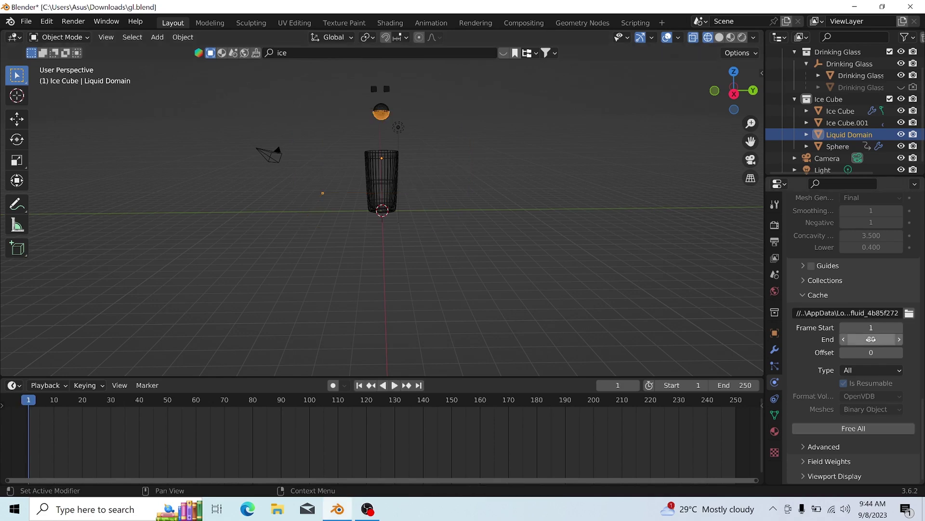
# Play back the 80-frame bake from frame 1, pausing at frames 68 and 81 to check how the pouring stops
pyautogui.click(394, 386)
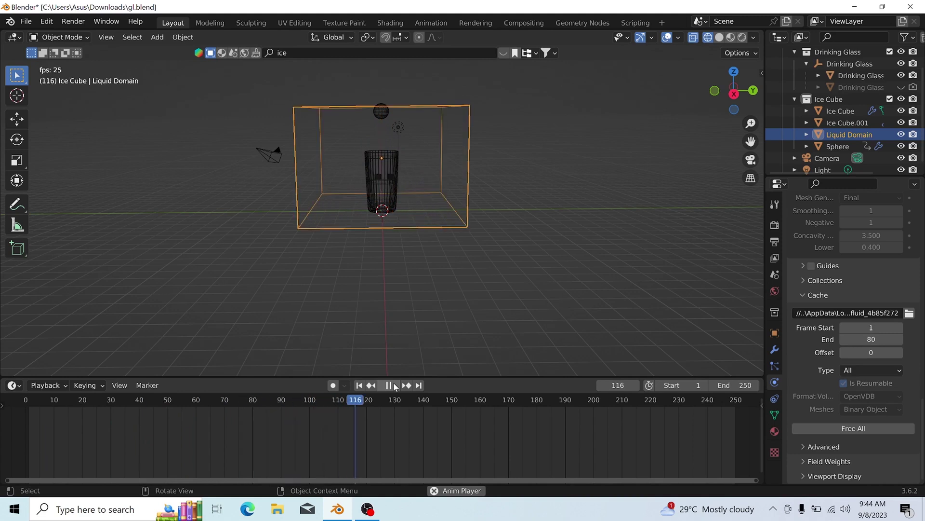
pyautogui.click(391, 385)
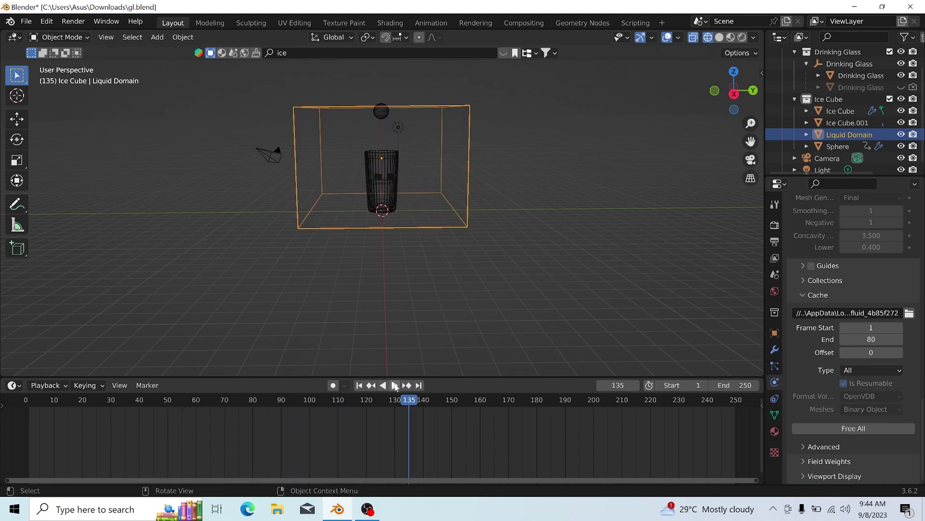
pyautogui.click(393, 385)
pyautogui.click(390, 385)
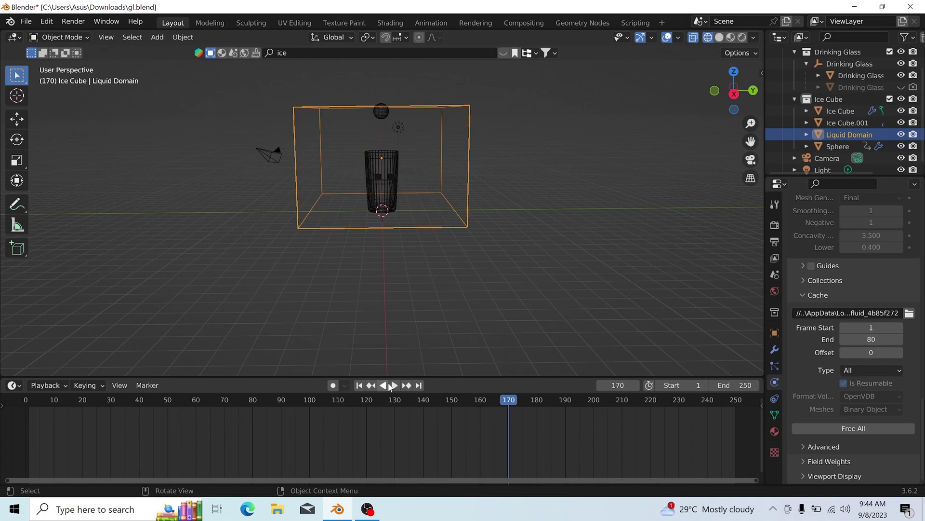
pyautogui.click(359, 385)
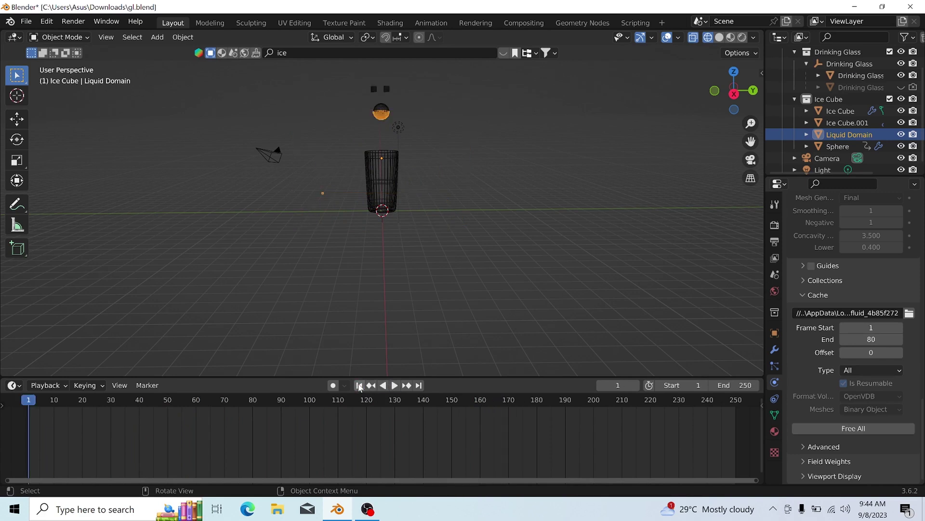
pyautogui.click(394, 385)
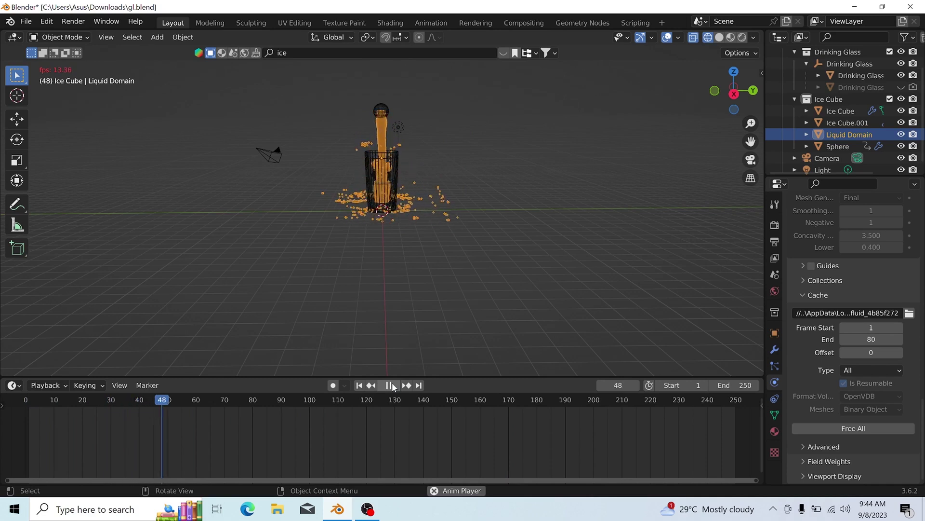
pyautogui.click(393, 385)
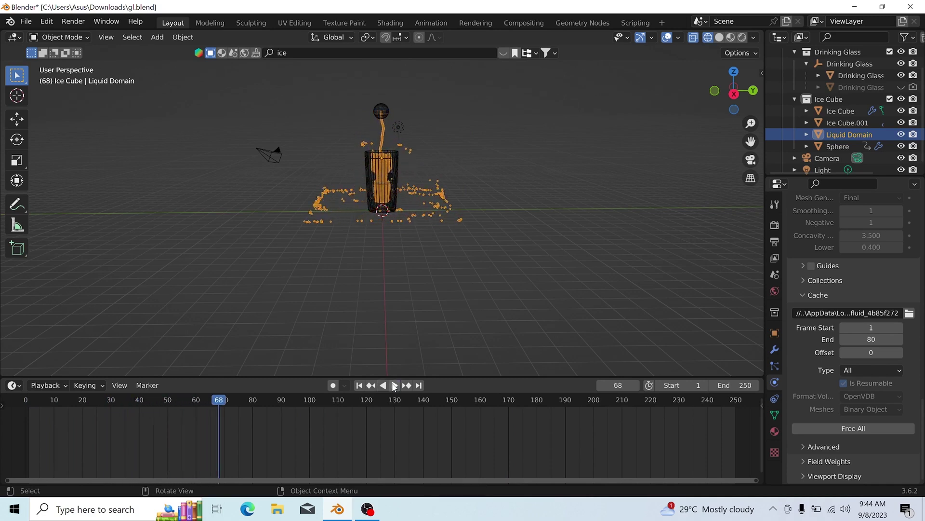
pyautogui.click(393, 385)
pyautogui.click(393, 386)
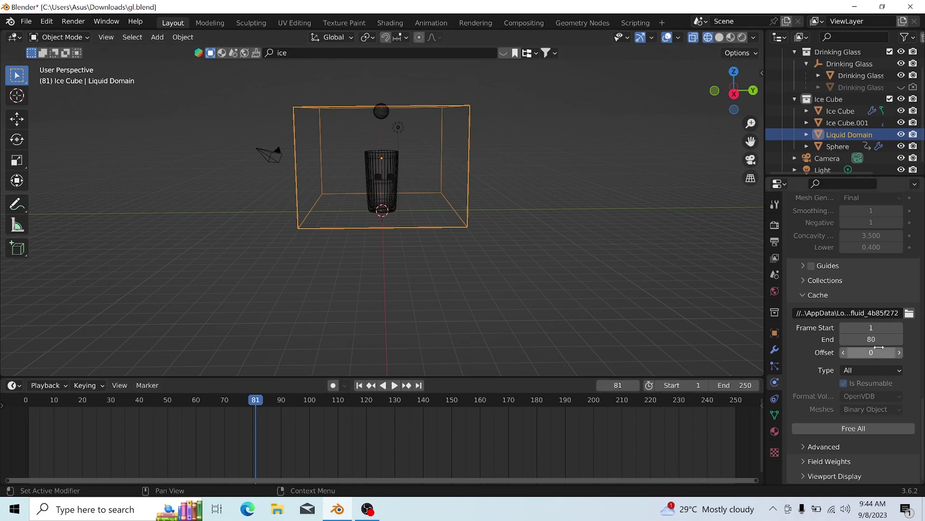
# Free the 80-frame bake and rebake all of the Liquid Domain's fluid data with the cache end frame set to 150
pyautogui.click(848, 426)
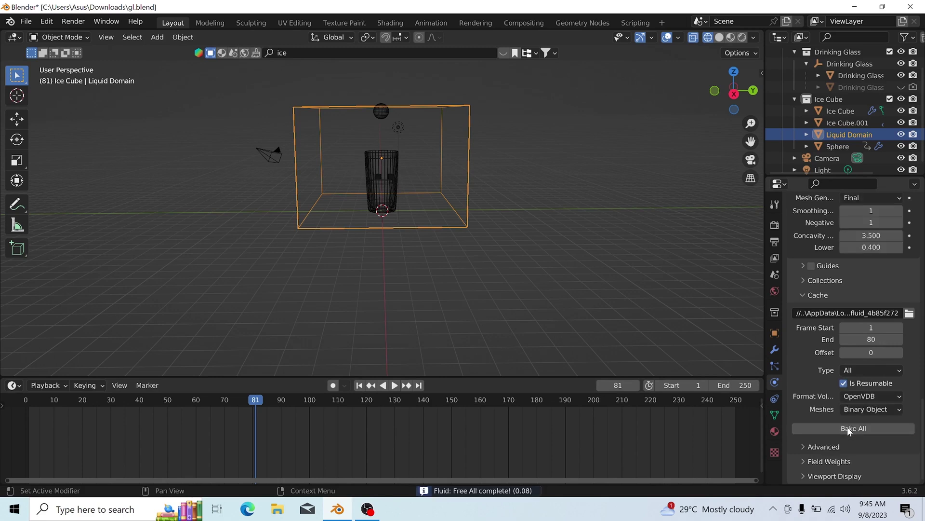
pyautogui.click(870, 338)
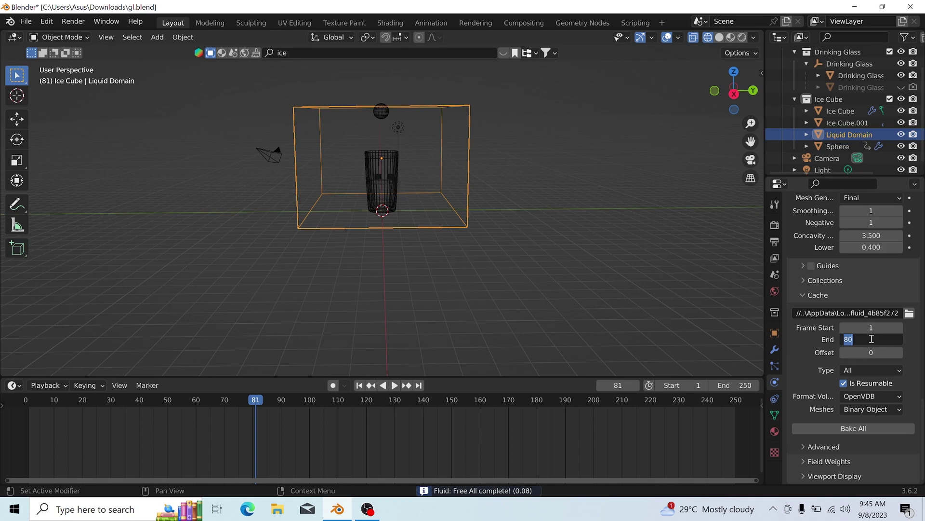
pyautogui.write('1')
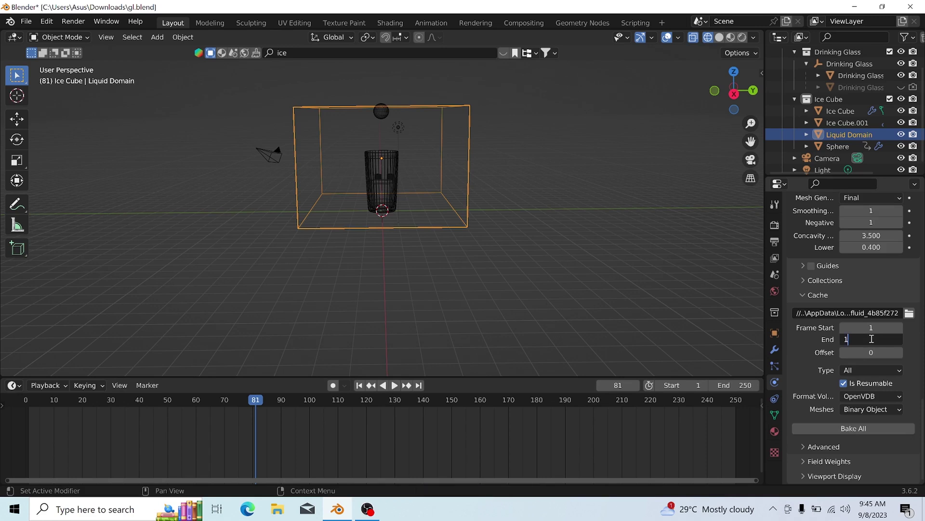
pyautogui.write('50')
pyautogui.press('Return')
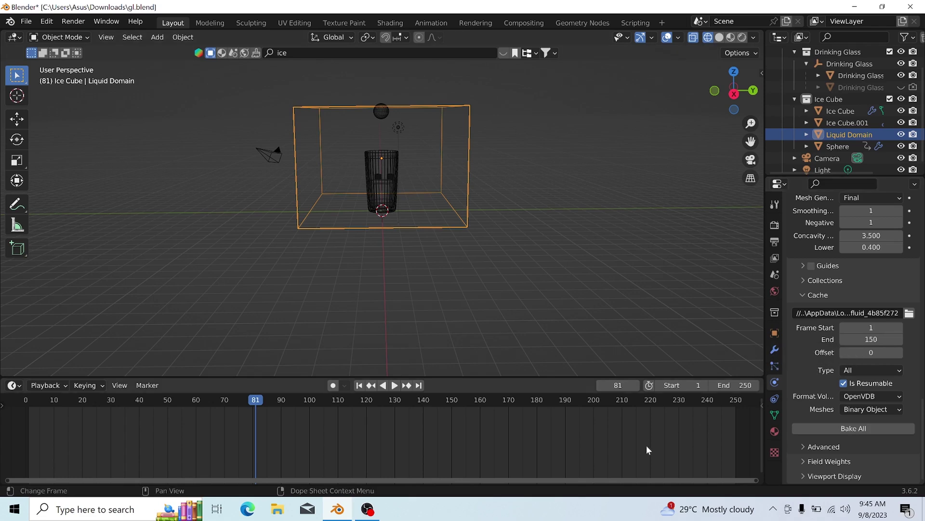
pyautogui.click(874, 427)
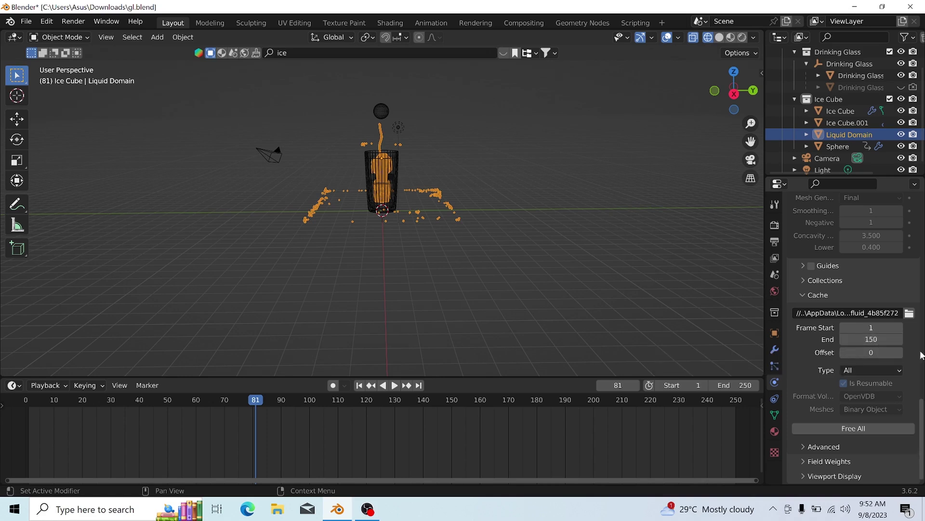
# Play back the 150-frame bake from frame 1 and view the liquid in the glass from another angle
pyautogui.click(363, 385)
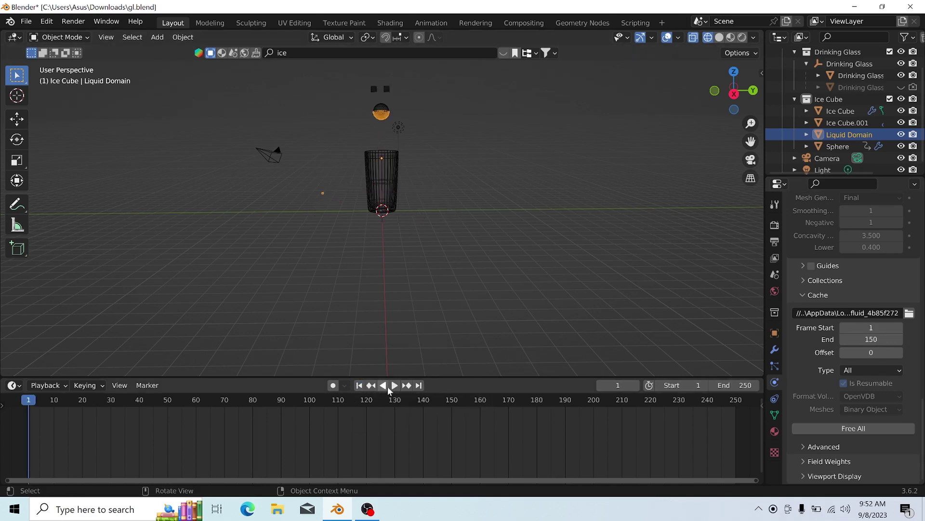
pyautogui.click(395, 389)
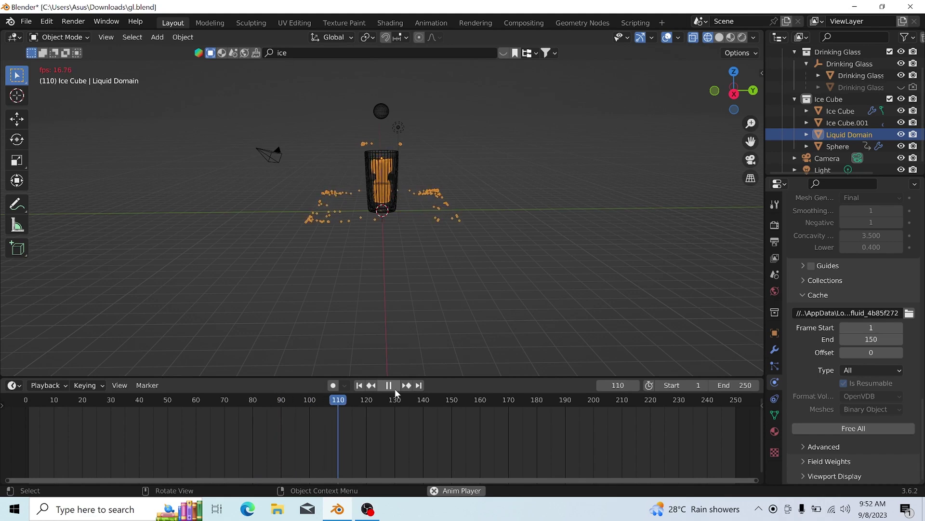
pyautogui.moveTo(539, 274); pyautogui.dragTo(522, 311, button='middle')
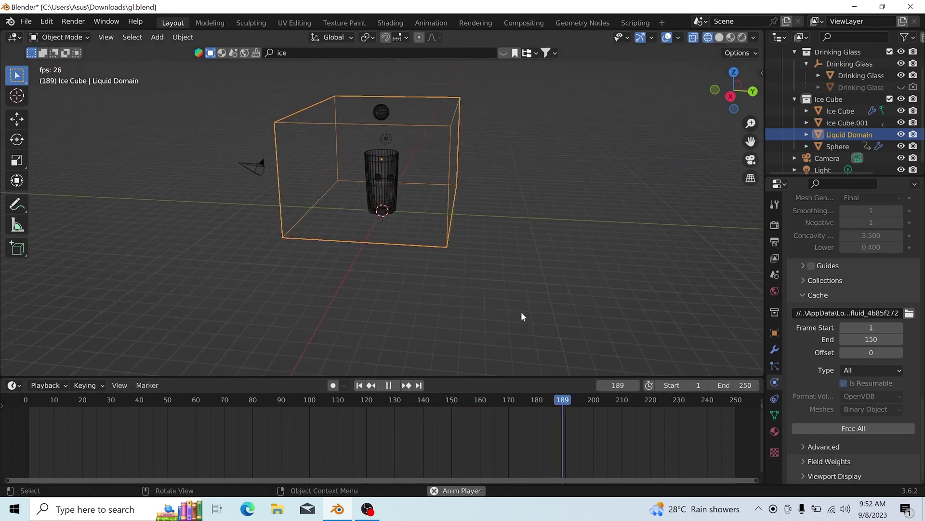
pyautogui.click(388, 385)
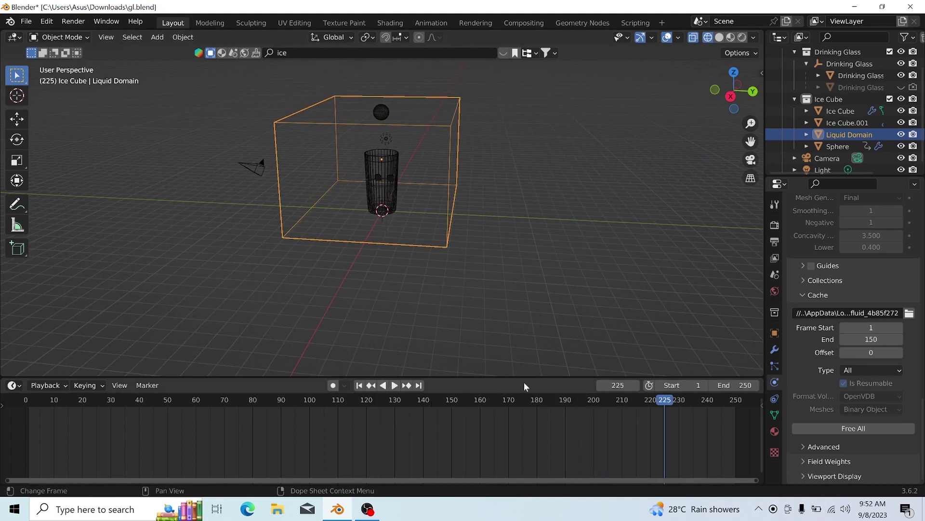
# Set the scene's end frame to 150
pyautogui.click(742, 385)
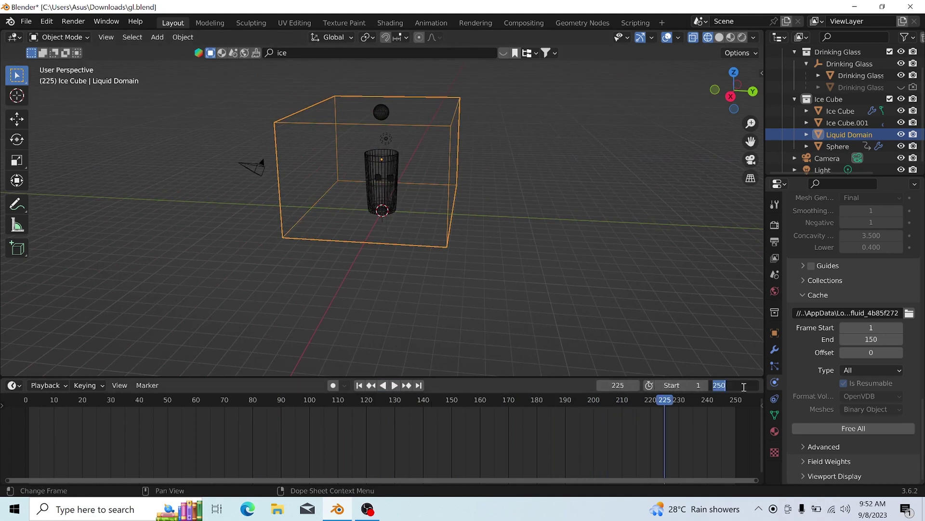
pyautogui.write('150')
pyautogui.press('Return')
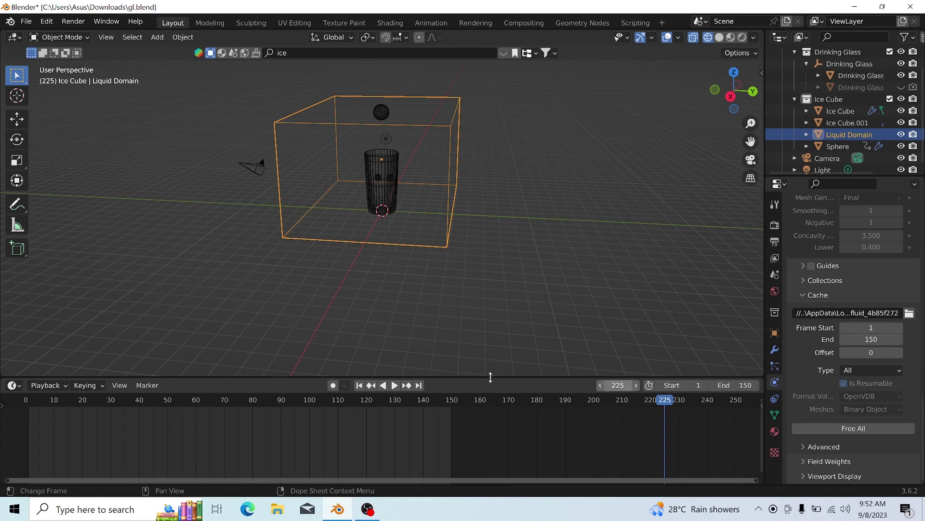
# Play back the 150-frame liquid simulation from frame 1, pause at frame 100 and return to the start
pyautogui.click(361, 386)
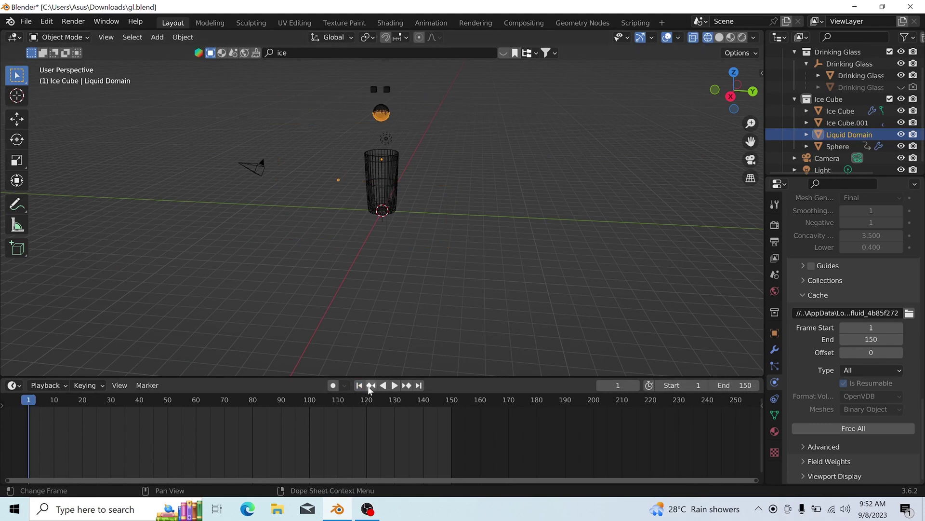
pyautogui.click(393, 385)
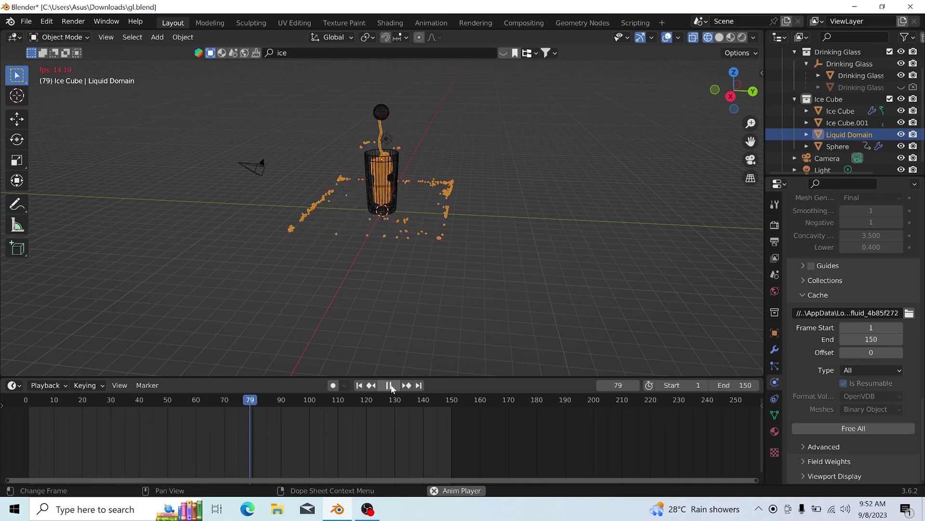
pyautogui.click(392, 386)
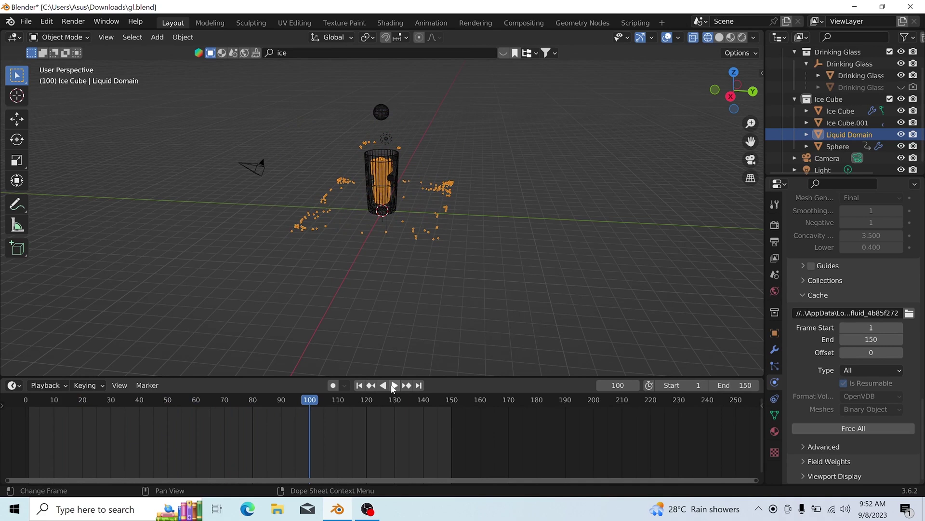
pyautogui.click(360, 386)
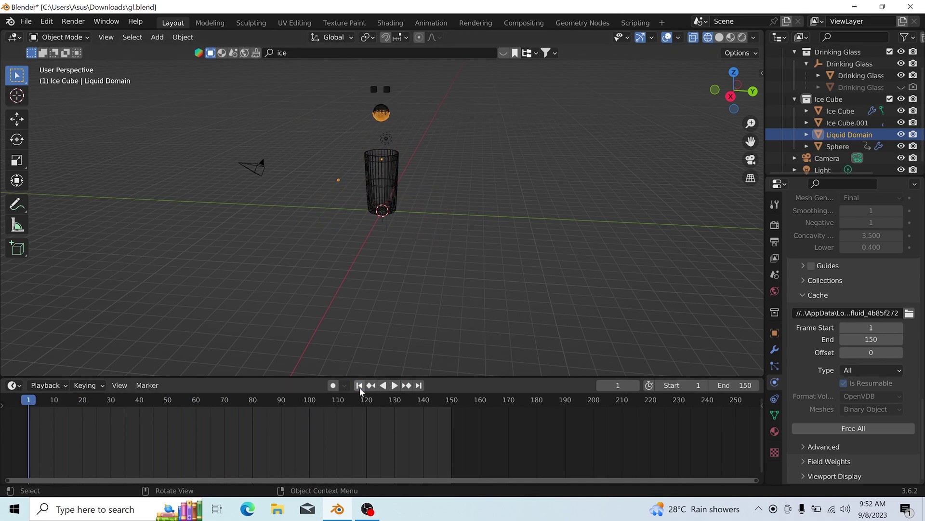
# Replay the pour from another angle, pausing at frames 87, 98 and 107, then scrub back to frame 101 to inspect the ice cubes
pyautogui.moveTo(417, 227); pyautogui.dragTo(448, 207, button='middle')
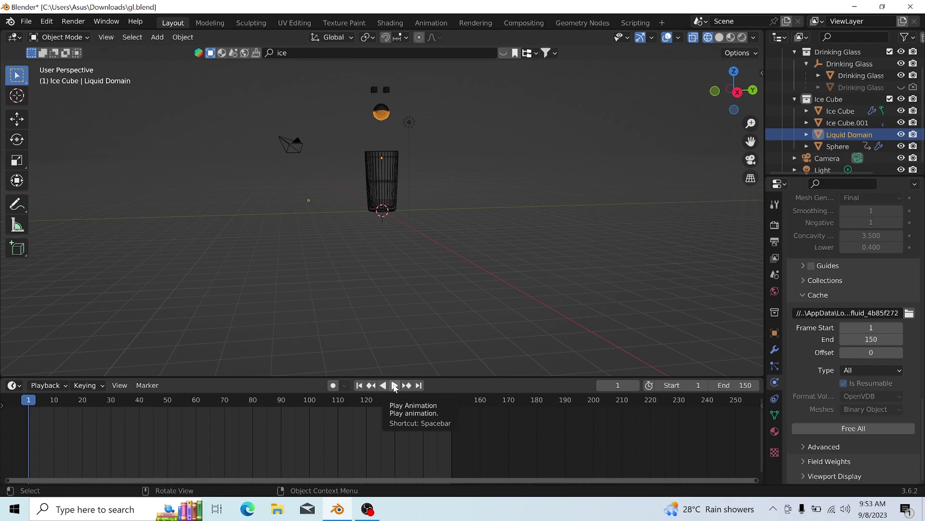
pyautogui.click(394, 385)
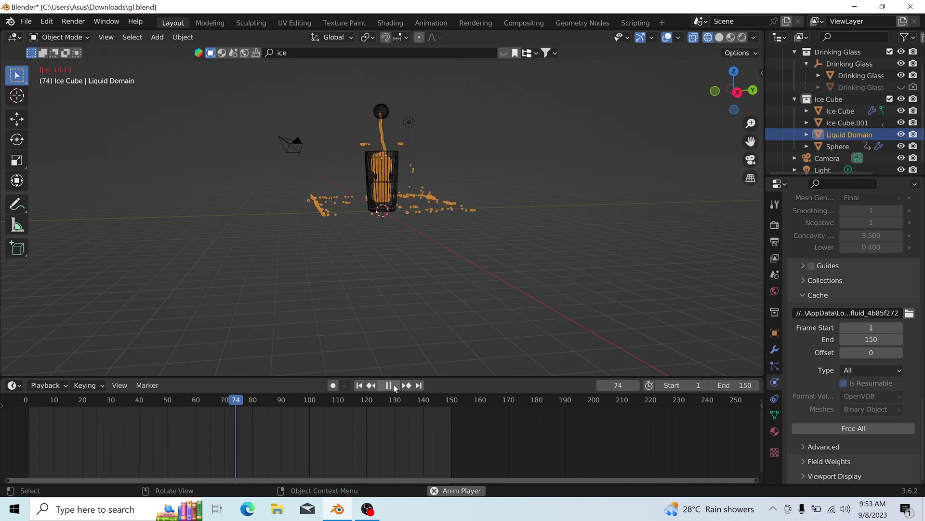
pyautogui.click(394, 386)
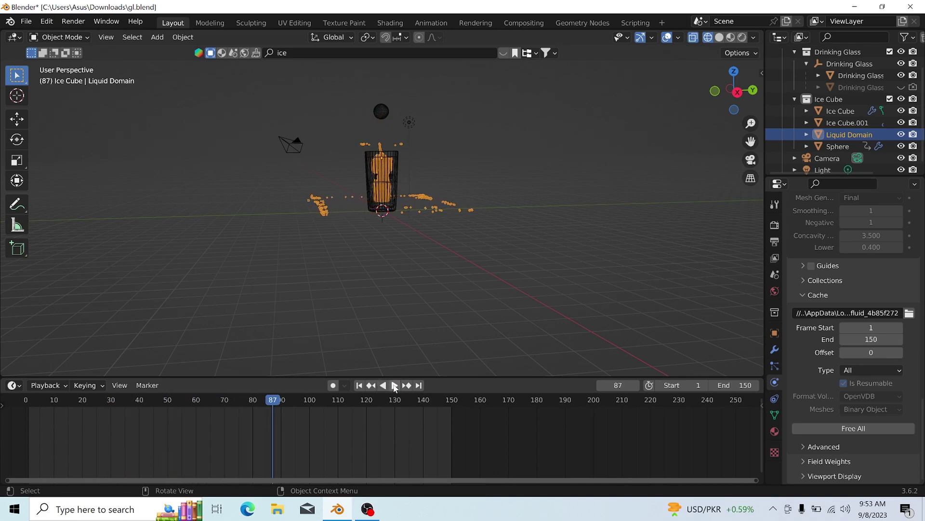
pyautogui.click(395, 386)
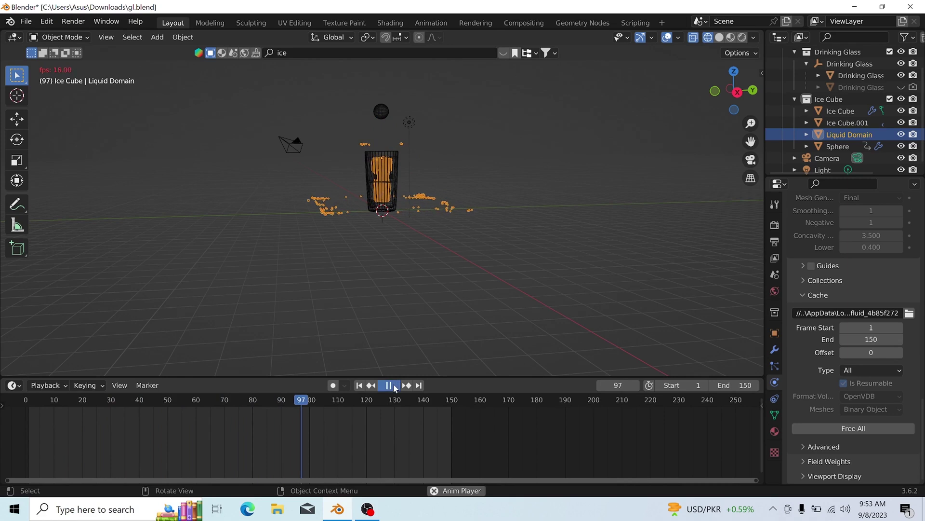
pyautogui.click(395, 386)
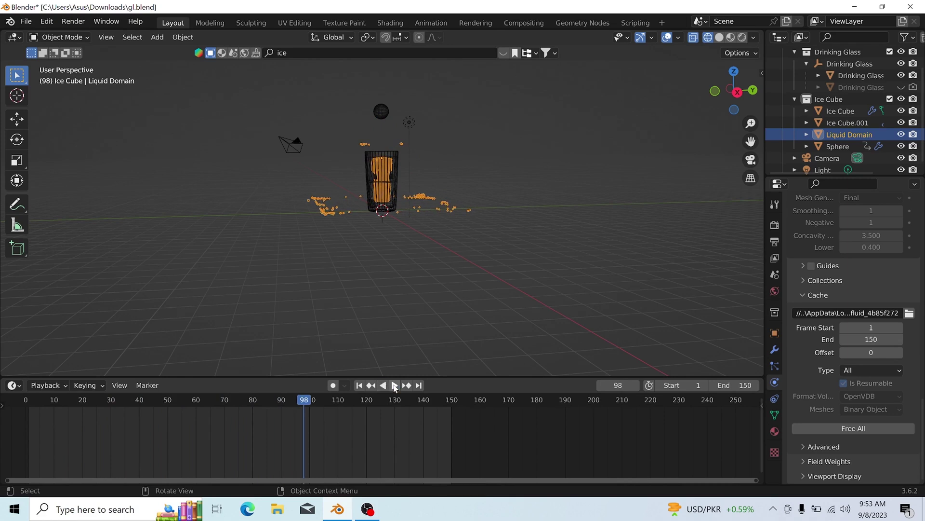
pyautogui.click(394, 386)
pyautogui.click(395, 386)
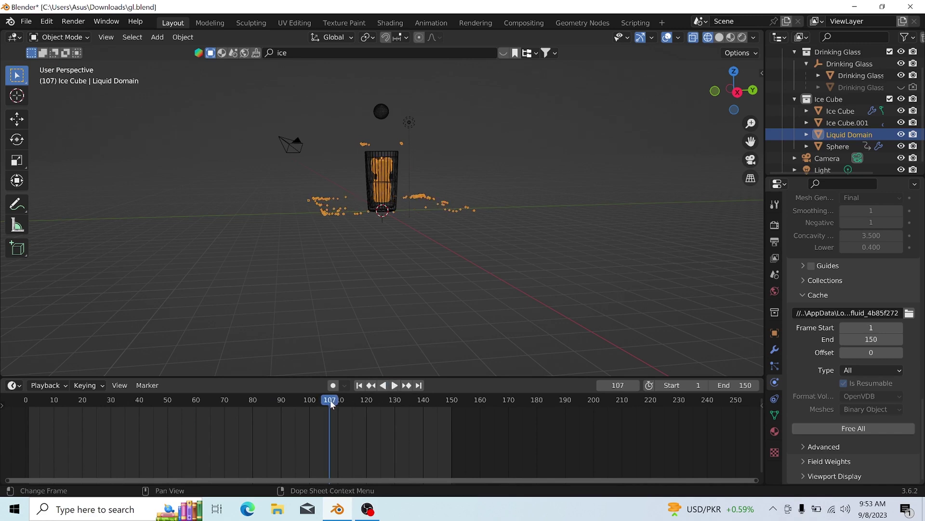
pyautogui.moveTo(331, 400); pyautogui.dragTo(312, 401)
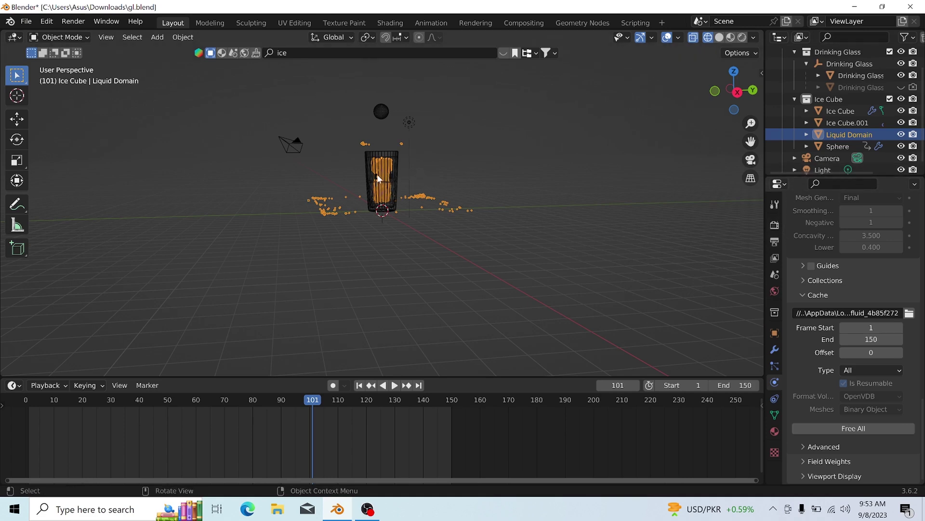
# Select Ice Cube.001, move to frame 100 and set its rigid body mass to 0.5 kg
pyautogui.click(359, 385)
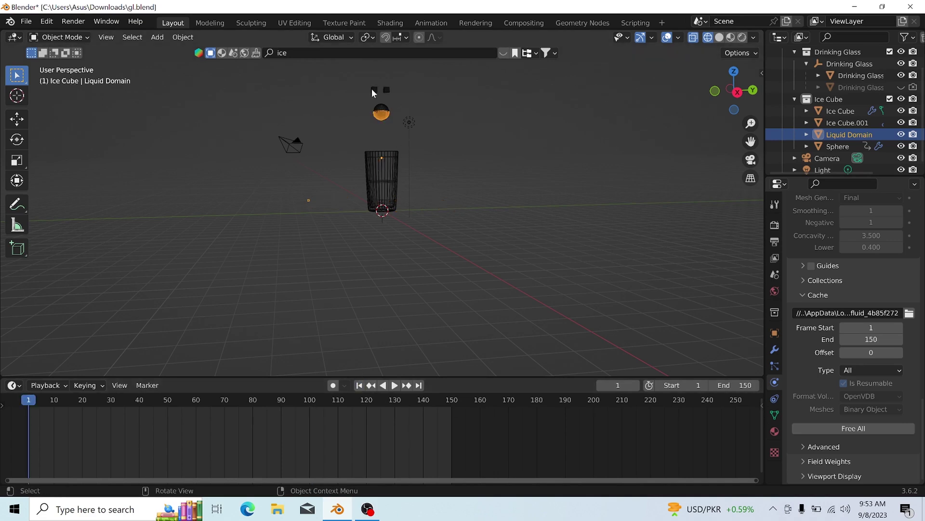
pyautogui.click(374, 90)
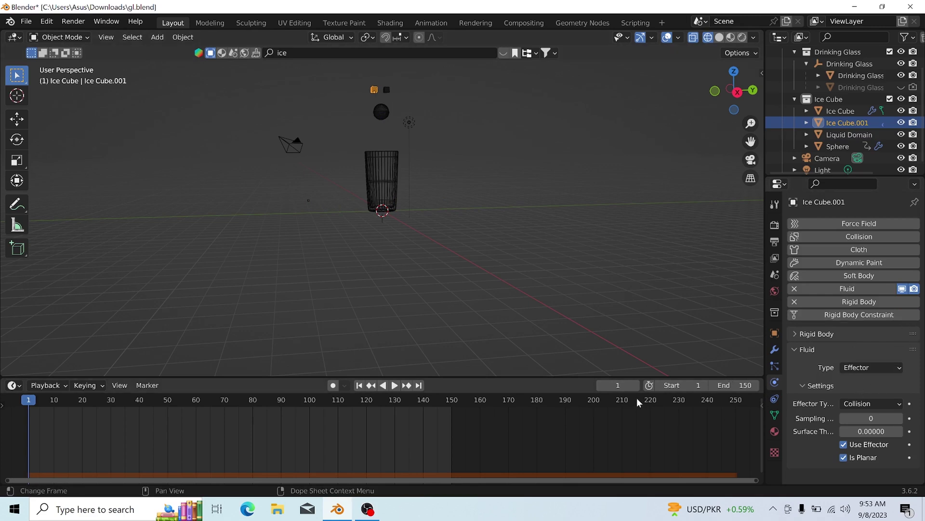
pyautogui.click(629, 386)
pyautogui.write('100')
pyautogui.press('Return')
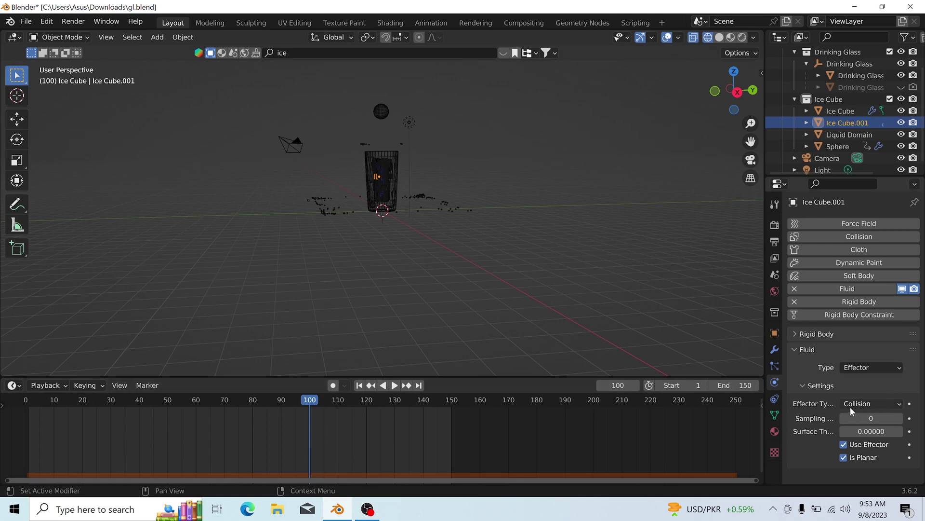
pyautogui.click(793, 350)
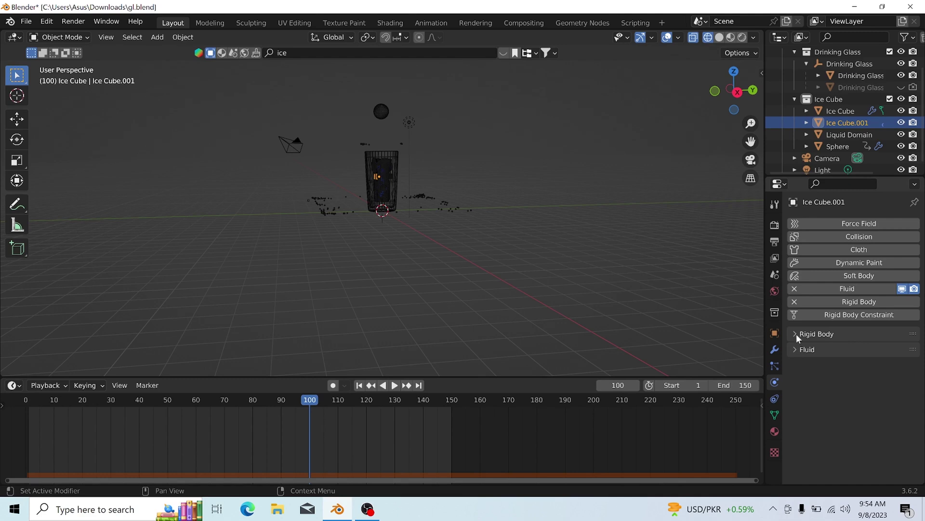
pyautogui.click(794, 335)
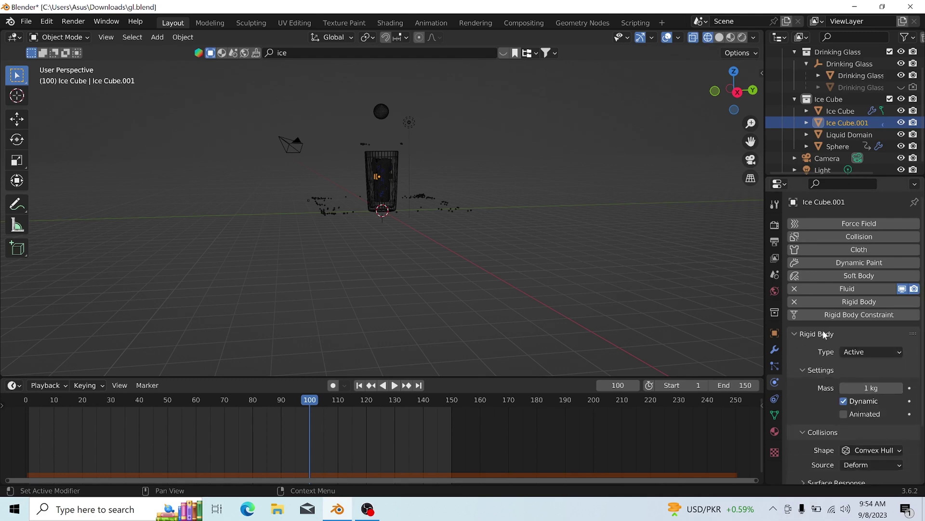
pyautogui.click(844, 388)
pyautogui.click(843, 388)
pyautogui.click(844, 388)
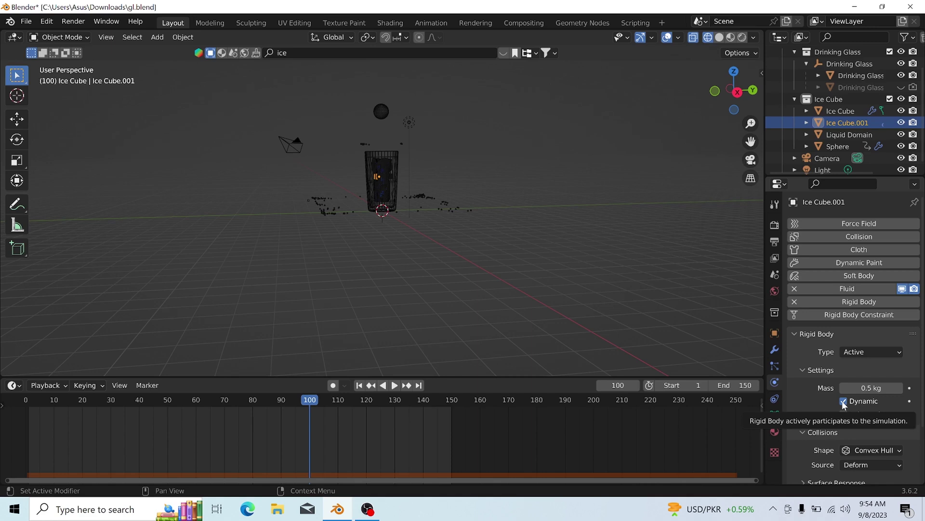
# Keyframe Ice Cube.001's rigid body Dynamic option off at frame 100 and on at frame 101
pyautogui.click(843, 401)
pyautogui.click(910, 401)
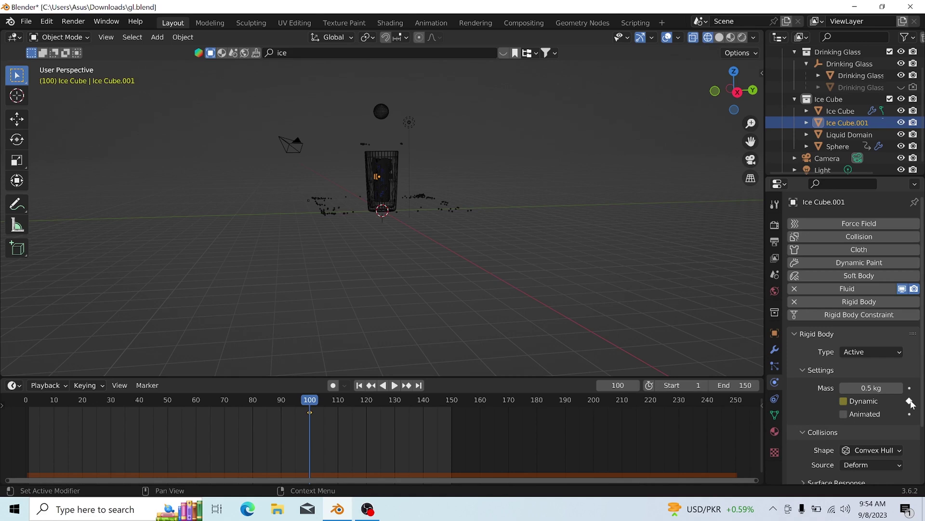
pyautogui.click(622, 389)
pyautogui.write('101')
pyautogui.press('Return')
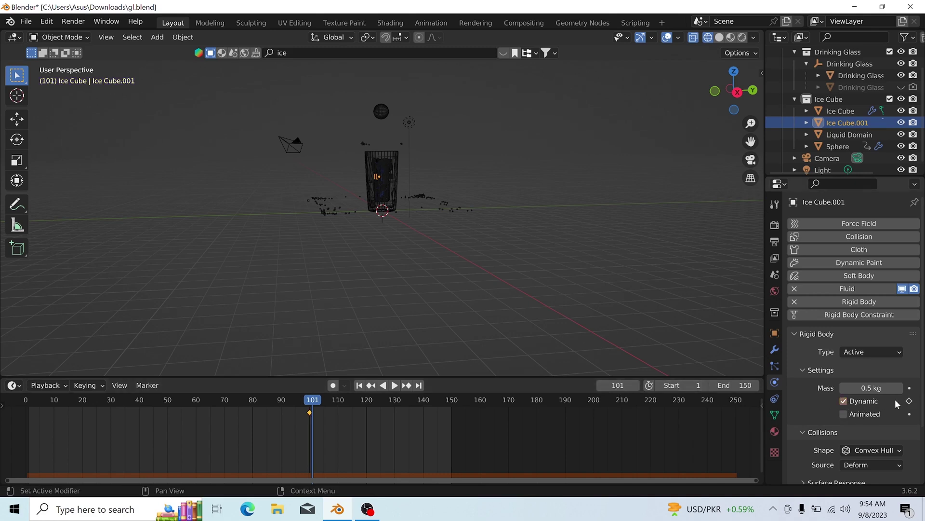
pyautogui.click(909, 401)
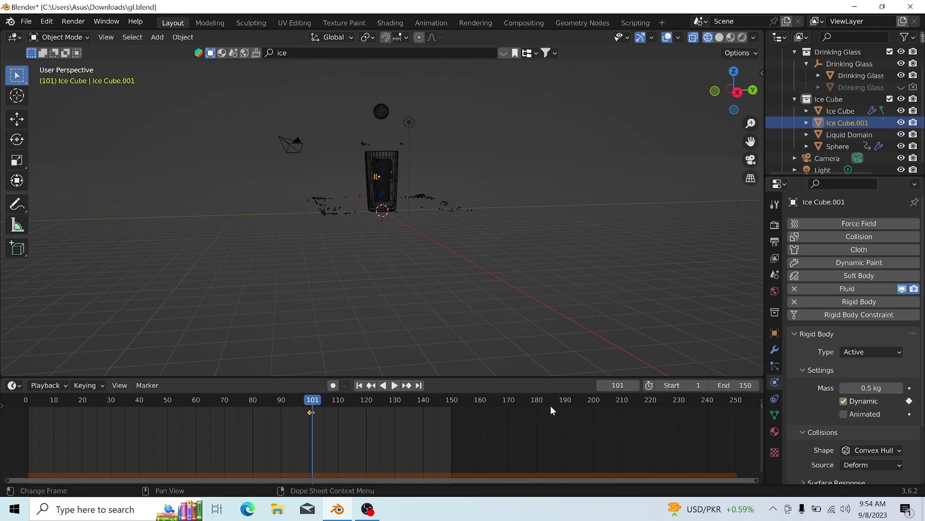
# Step back to frame 96, then play the animation from frame 1 to check how the ice cubes fall, and return to the start
pyautogui.press('Left')
pyautogui.press('Left')
pyautogui.press('Left')
pyautogui.press('Left')
pyautogui.press('Left')
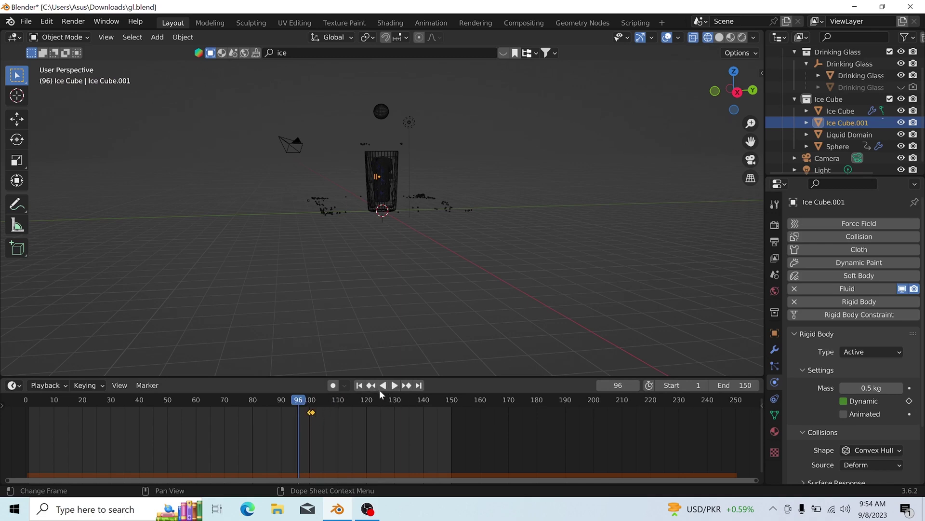
pyautogui.click(358, 386)
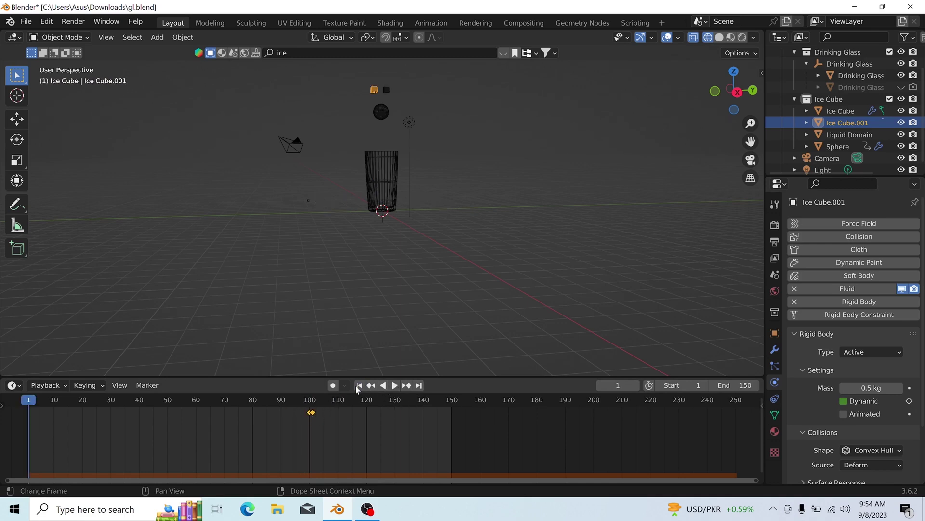
pyautogui.click(395, 386)
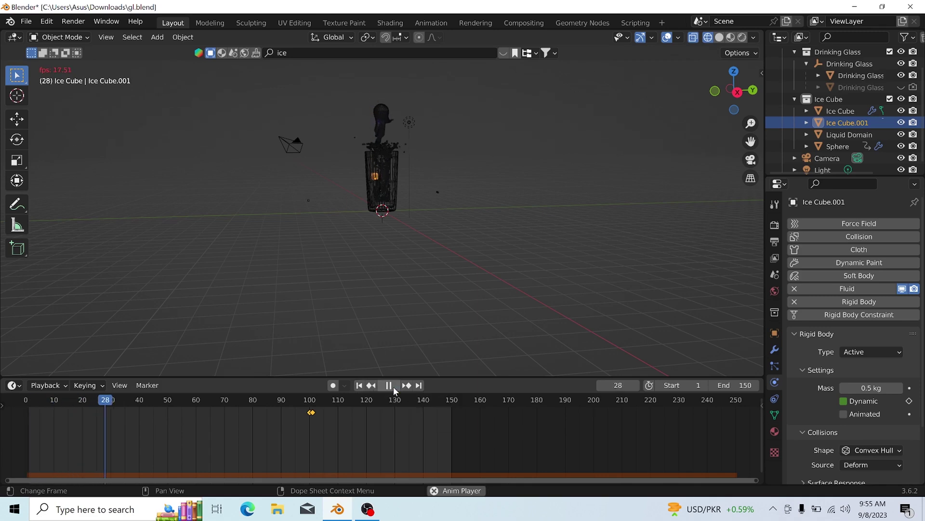
pyautogui.hotkey('shift', 'Left')
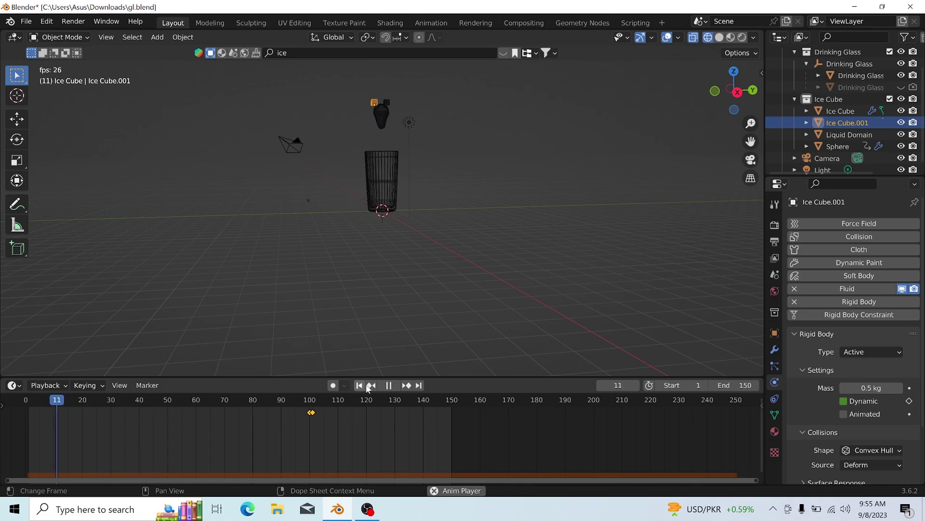
pyautogui.click(389, 388)
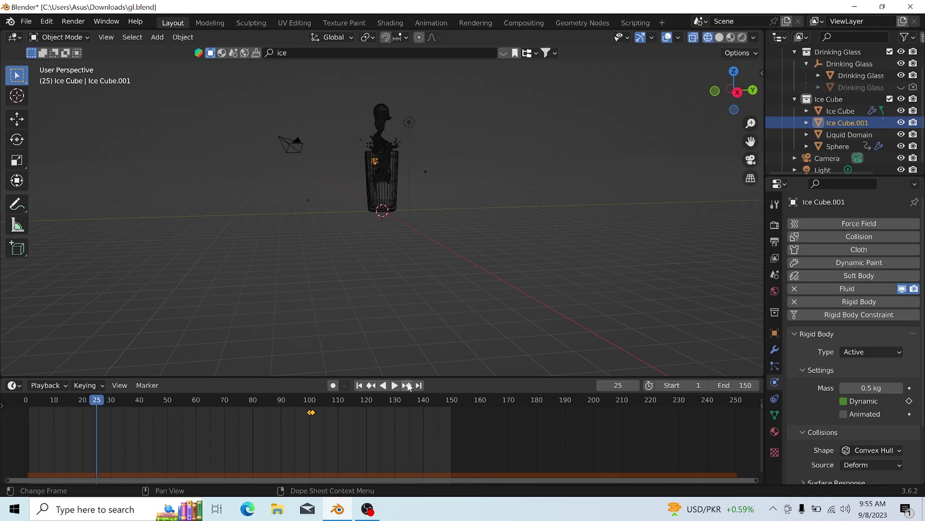
pyautogui.click(359, 386)
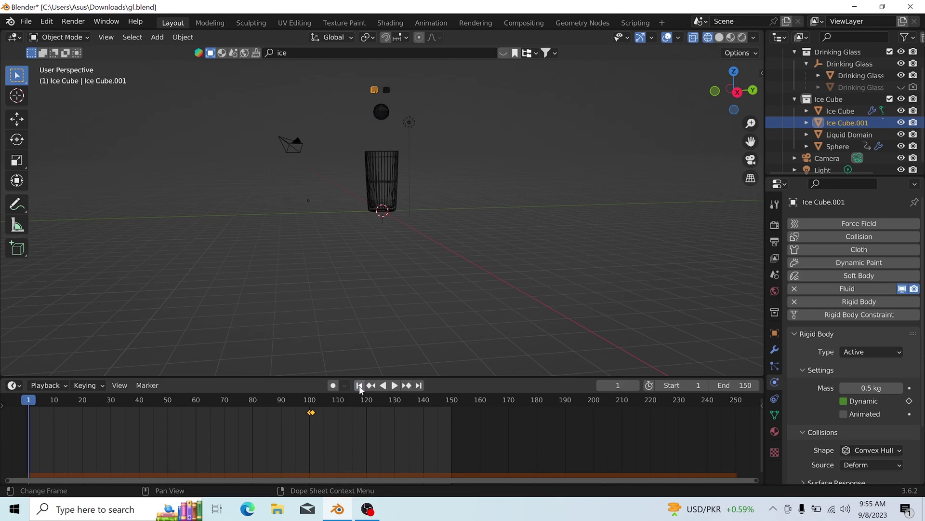
# Keyframe the rigid body Dynamic option of the original Ice Cube off at frame 101 and add a second Dynamic keyframe at frame 102
pyautogui.click(388, 90)
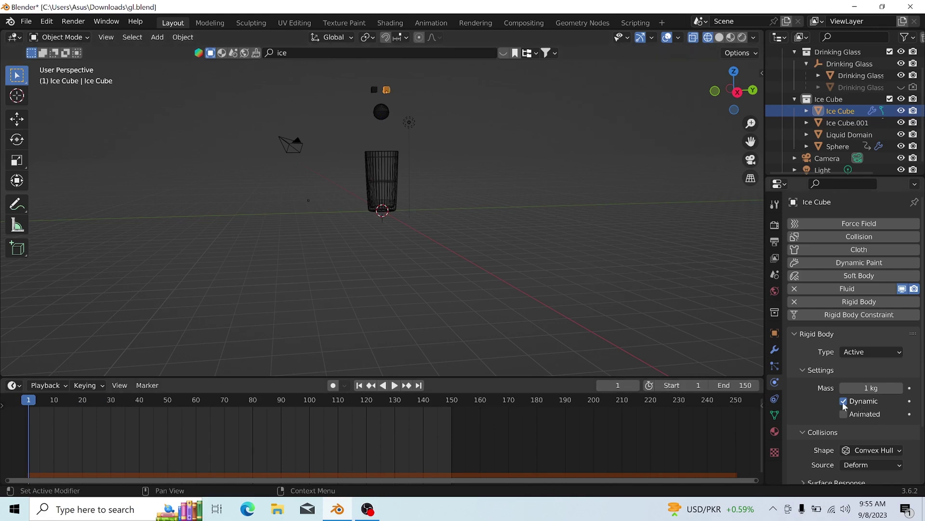
pyautogui.click(615, 390)
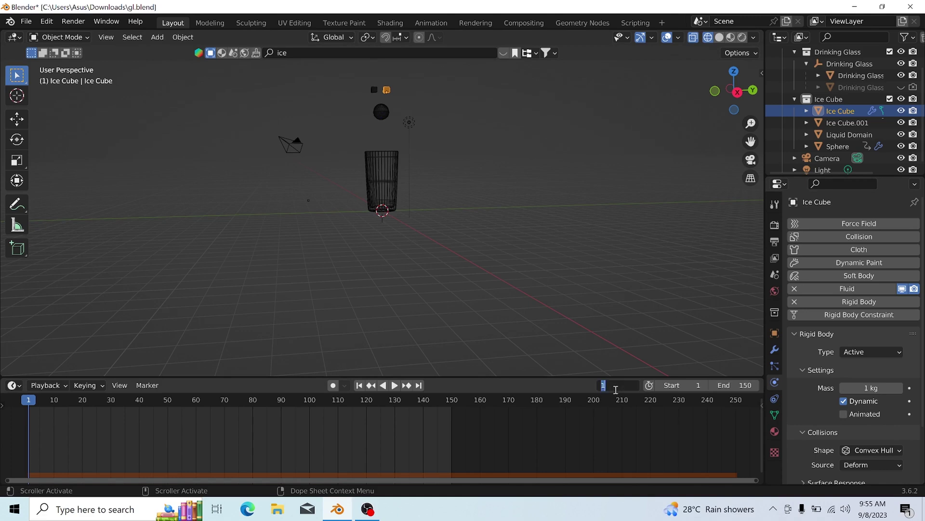
pyautogui.write('101')
pyautogui.press('Return')
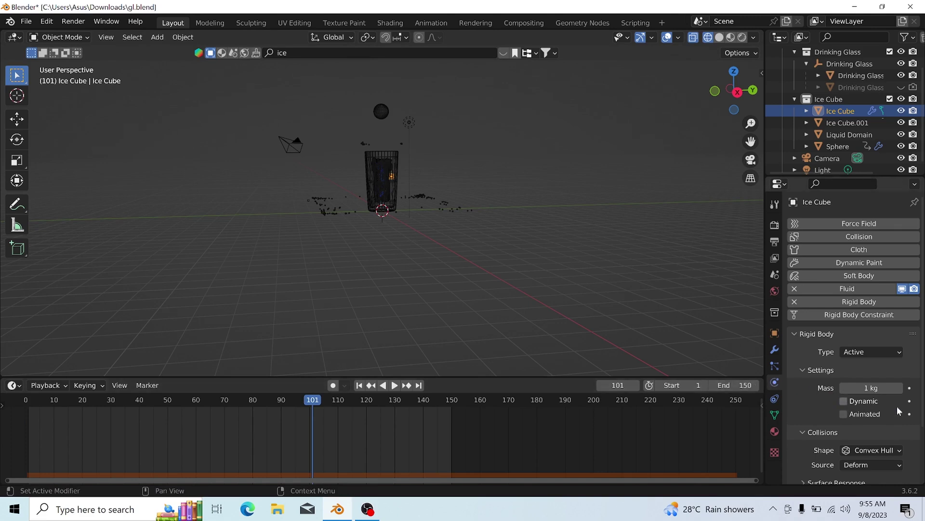
pyautogui.click(910, 401)
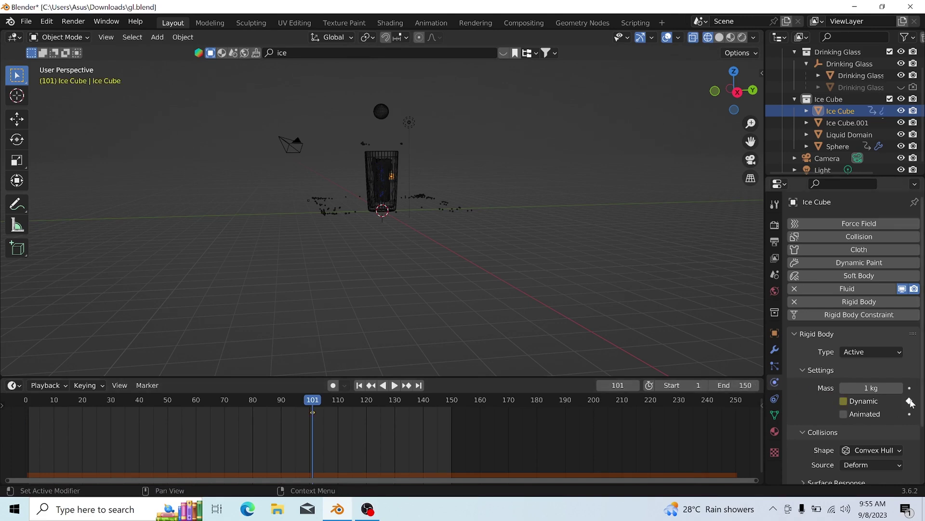
pyautogui.click(613, 385)
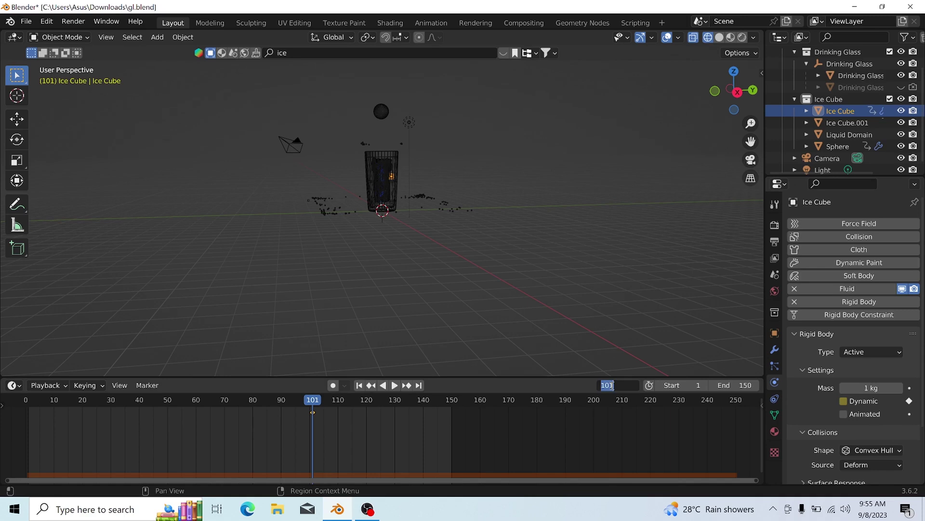
pyautogui.write('102')
pyautogui.press('Return')
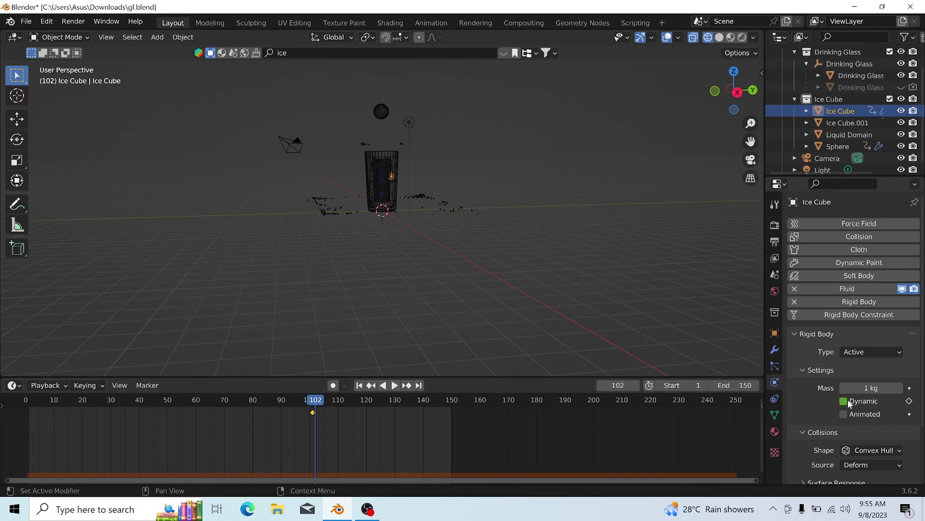
pyautogui.click(910, 401)
# Select the Liquid Domain and examine its fluid domain, border collision and liquid settings
pyautogui.click(863, 134)
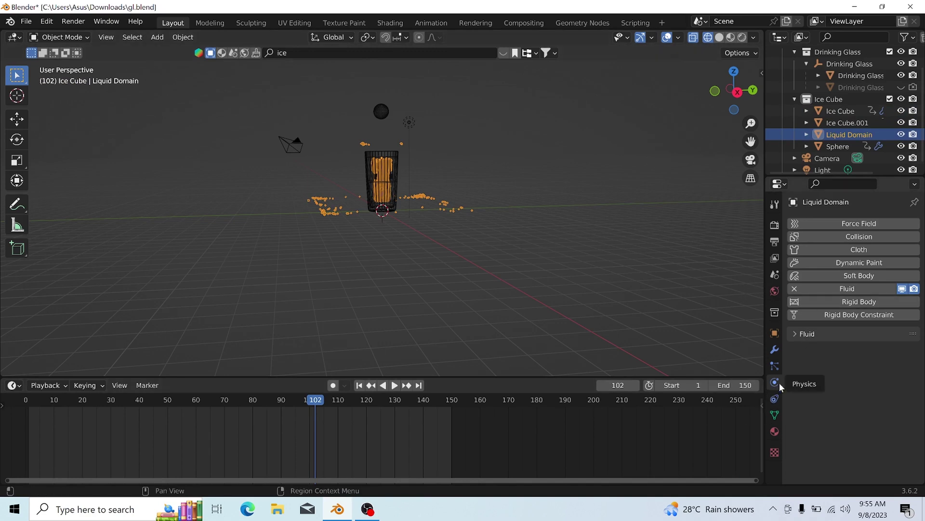
pyautogui.click(802, 335)
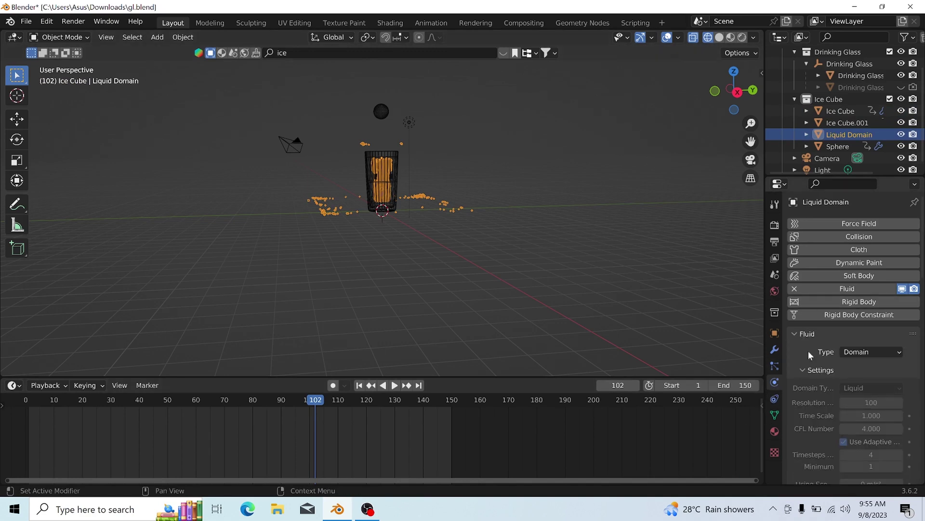
pyautogui.scroll(-15, 822, 401)
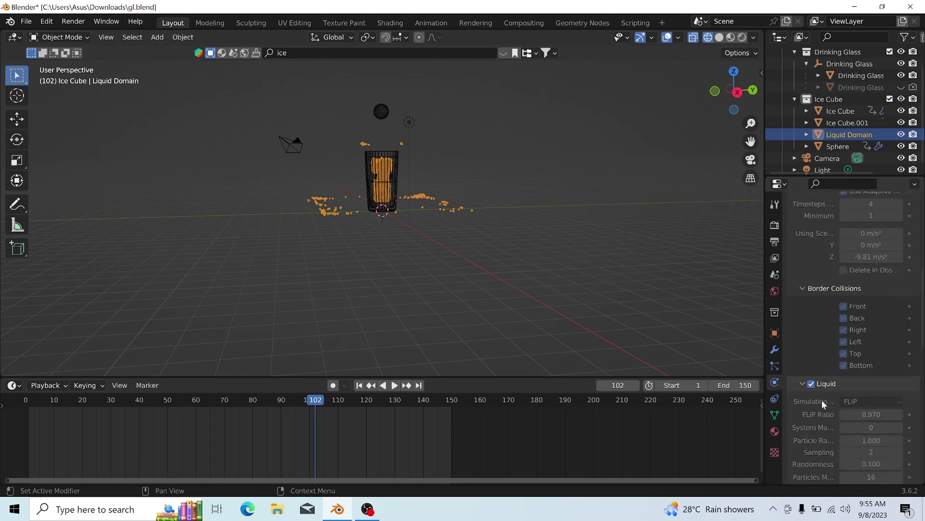
pyautogui.scroll(-3, 822, 400)
pyautogui.scroll(3, 822, 401)
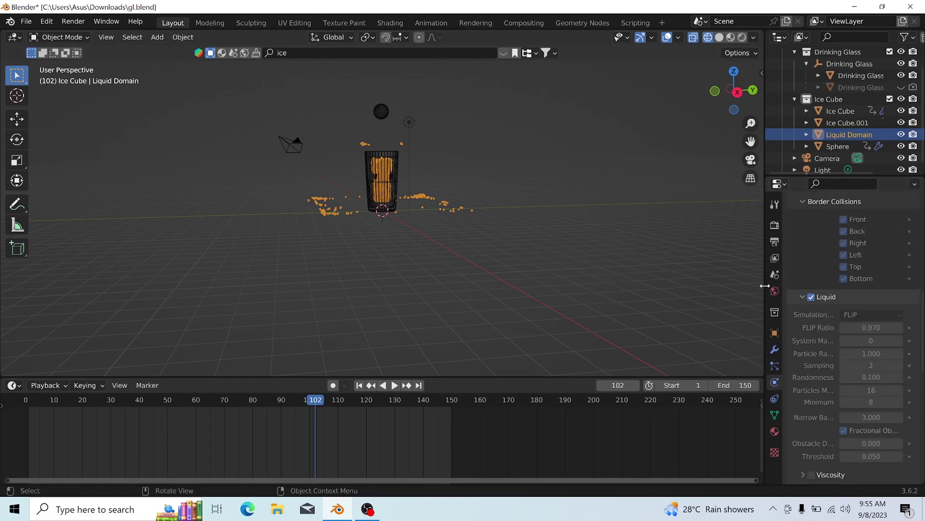
# Delete and rebake the scene's rigid body world cache for frames 1 to 250, and play the animation to check the falling ice cubes
pyautogui.click(776, 276)
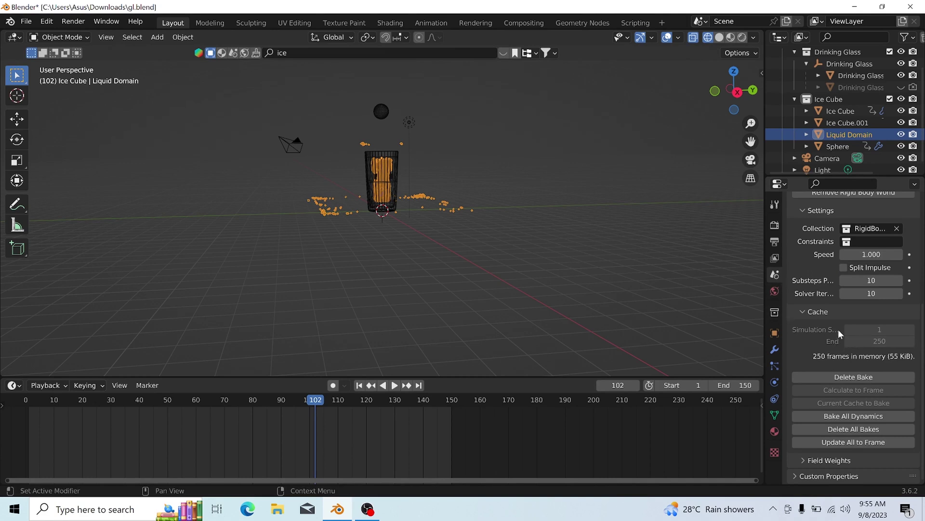
pyautogui.scroll(2, 838, 328)
pyautogui.scroll(-2, 838, 326)
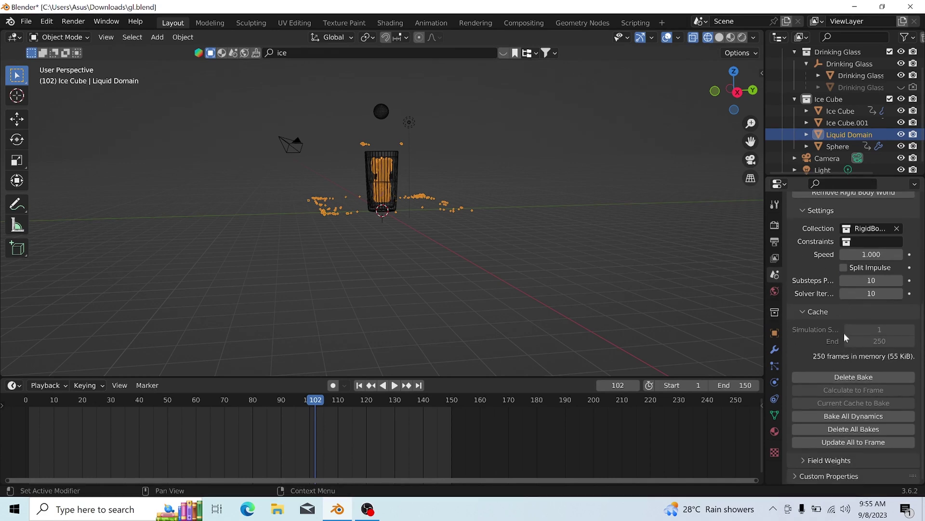
pyautogui.click(860, 376)
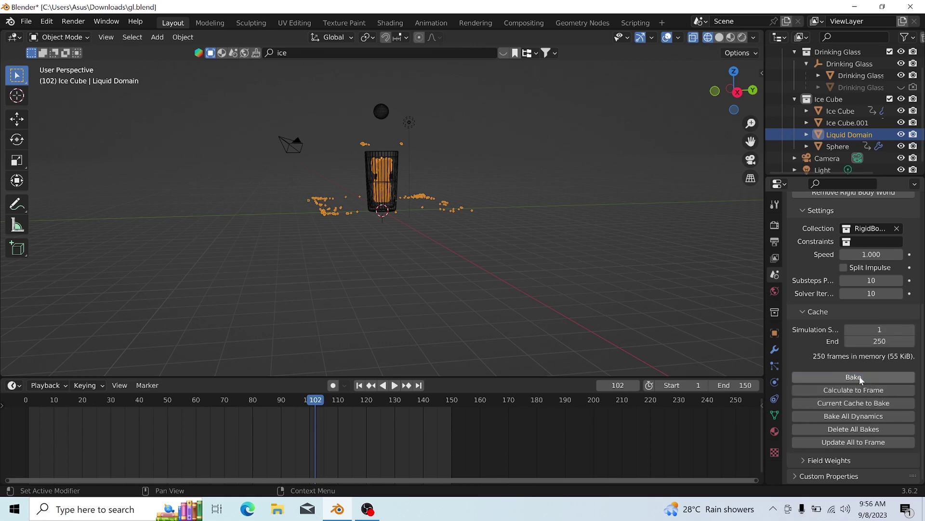
pyautogui.click(858, 376)
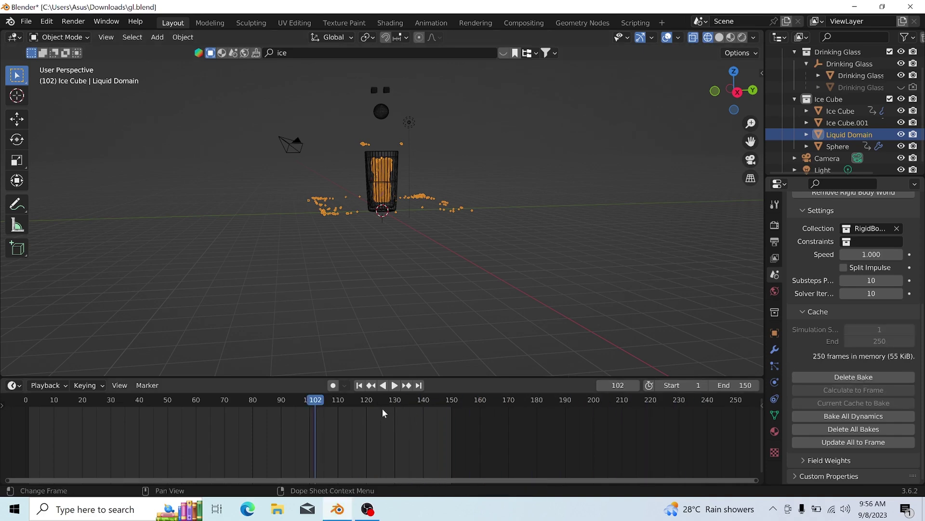
pyautogui.click(391, 387)
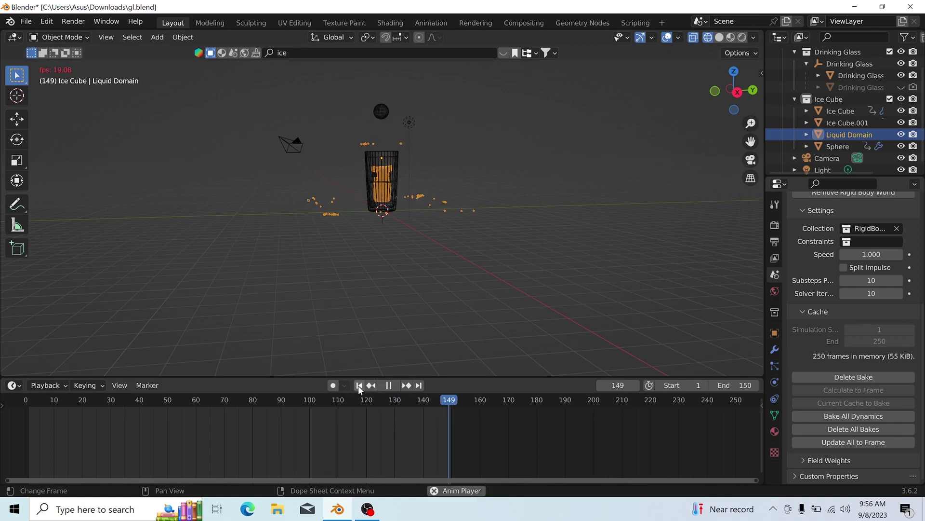
pyautogui.click(388, 386)
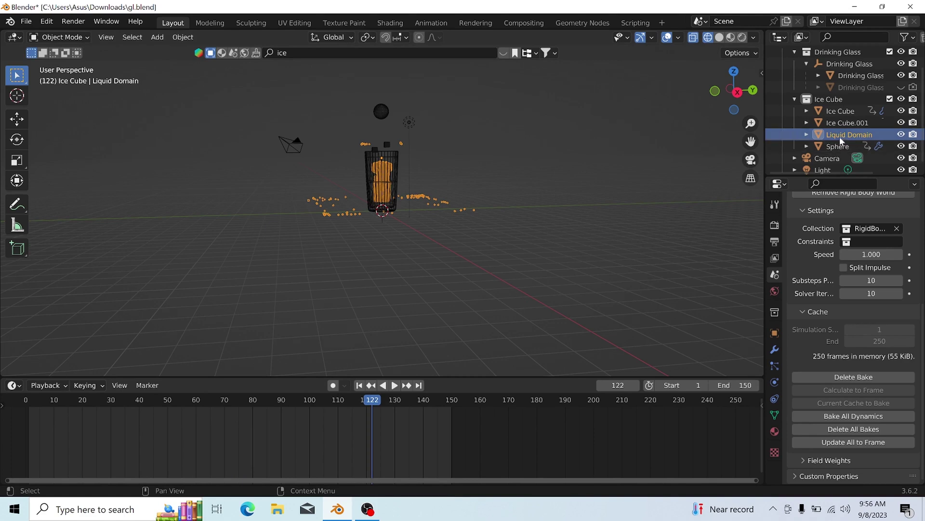
# Review the Liquid Domain's mesh and cache settings, and return to the scene's rigid body world cache settings
pyautogui.click(771, 383)
pyautogui.scroll(-5, 837, 368)
pyautogui.scroll(-20, 836, 368)
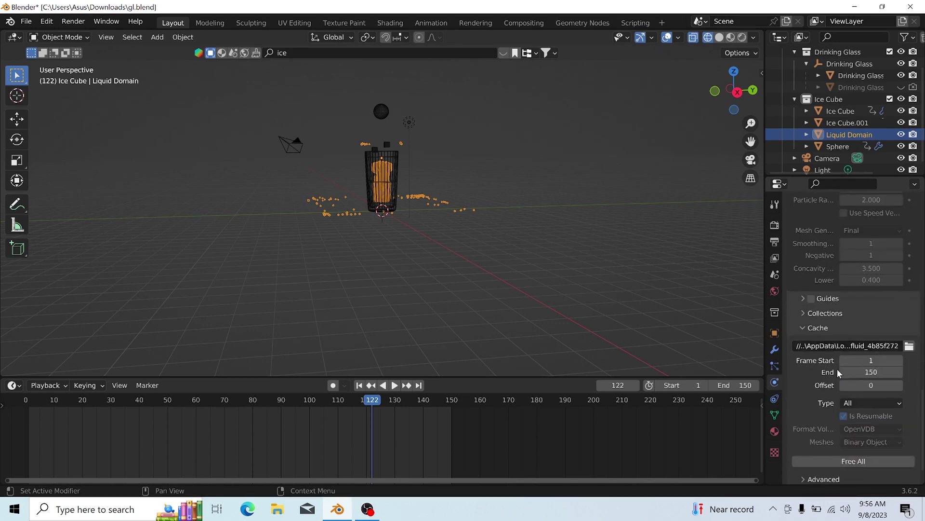
pyautogui.scroll(-2, 837, 372)
pyautogui.scroll(10, 836, 378)
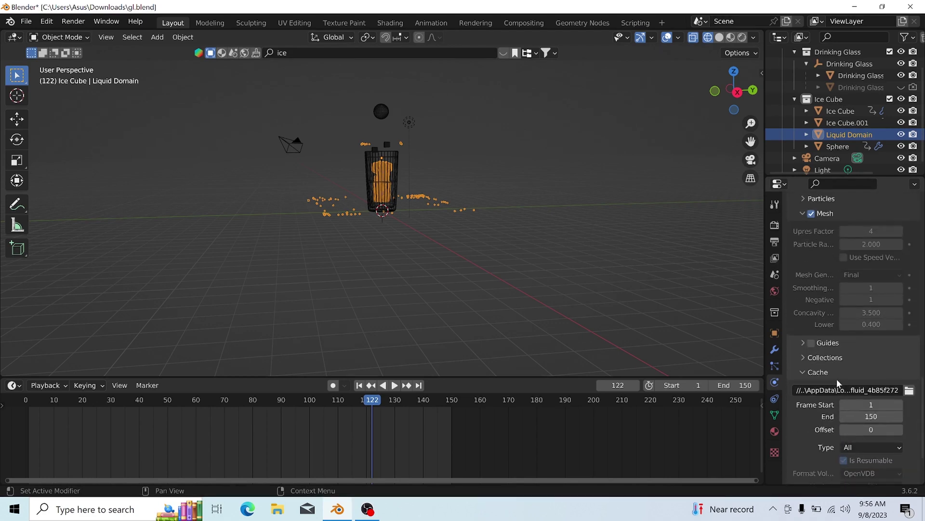
pyautogui.scroll(10, 843, 377)
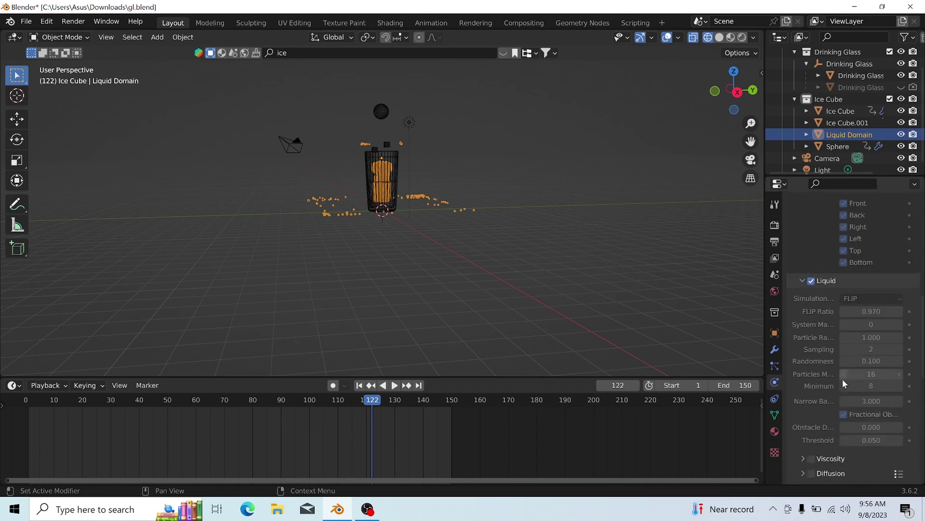
pyautogui.click(774, 276)
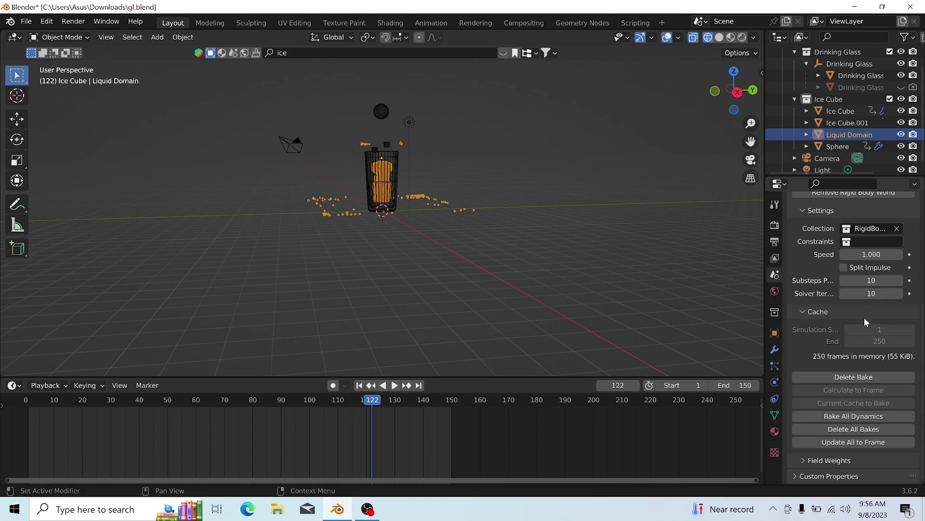